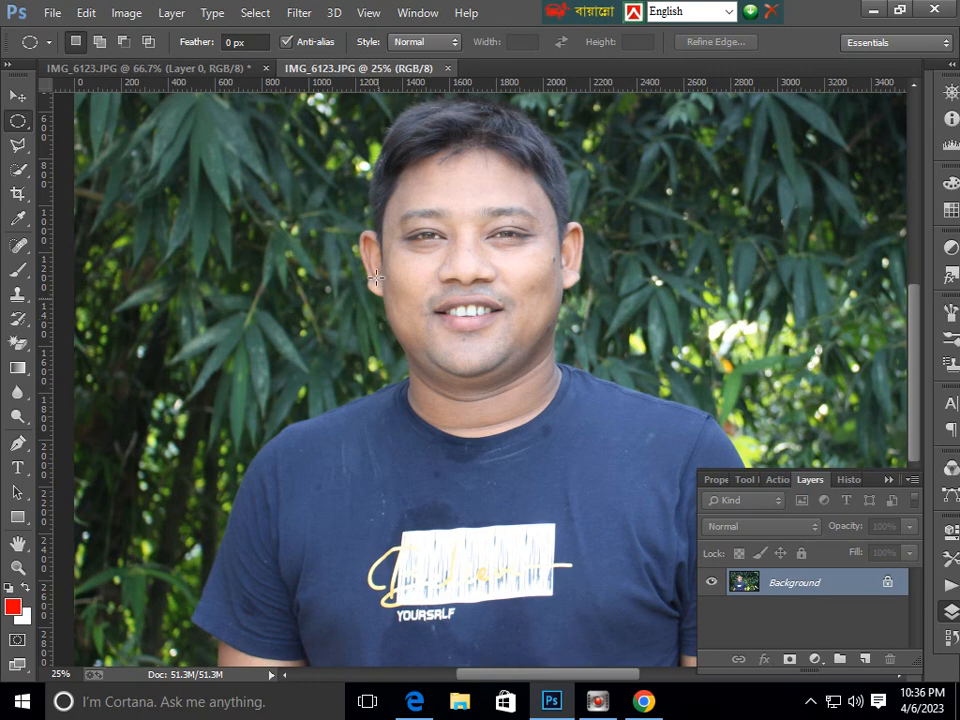
- Compare the finished suit portrait with the original outdoor photo by switching between the two open documents
left_click(203, 70)
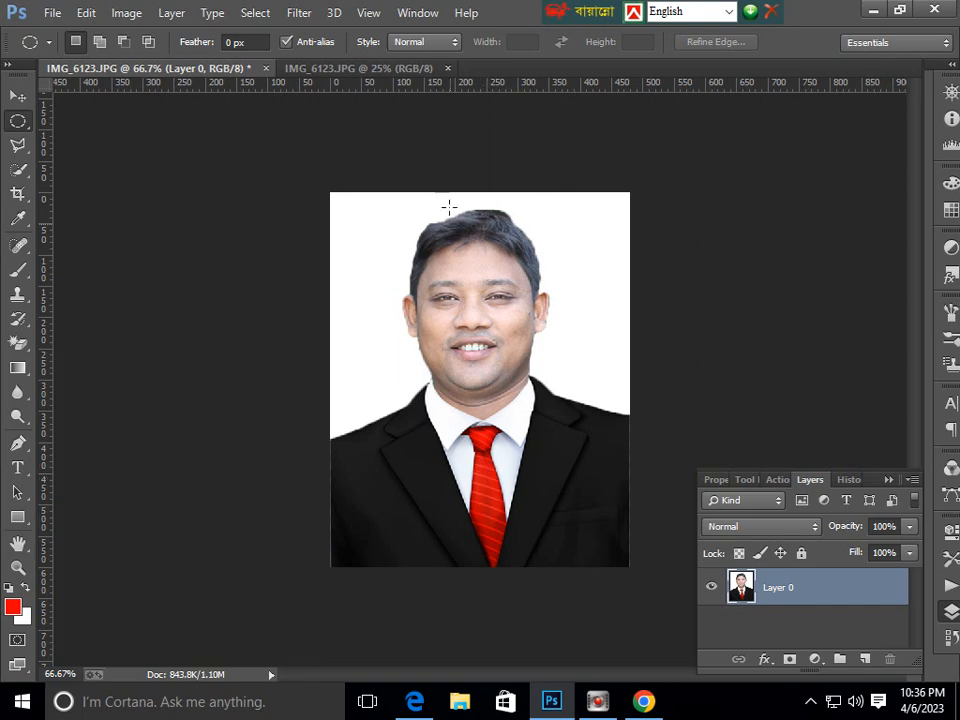
left_click(350, 67)
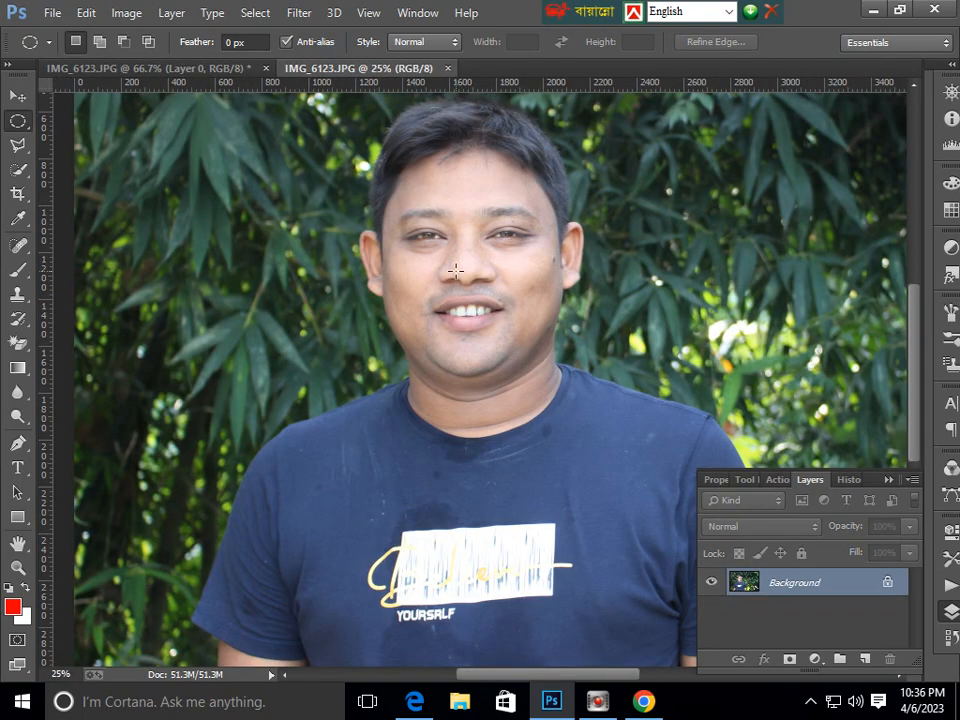
left_click(177, 70)
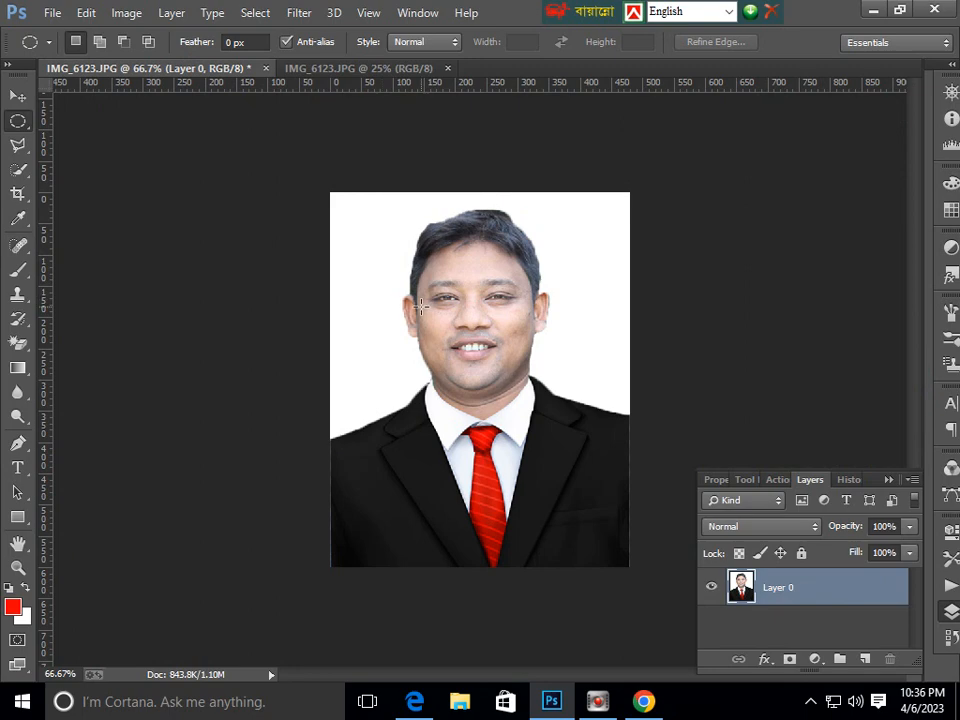
- Switch to Chrome, search Google for freepik and open the Freepik website from the results
left_click(644, 703)
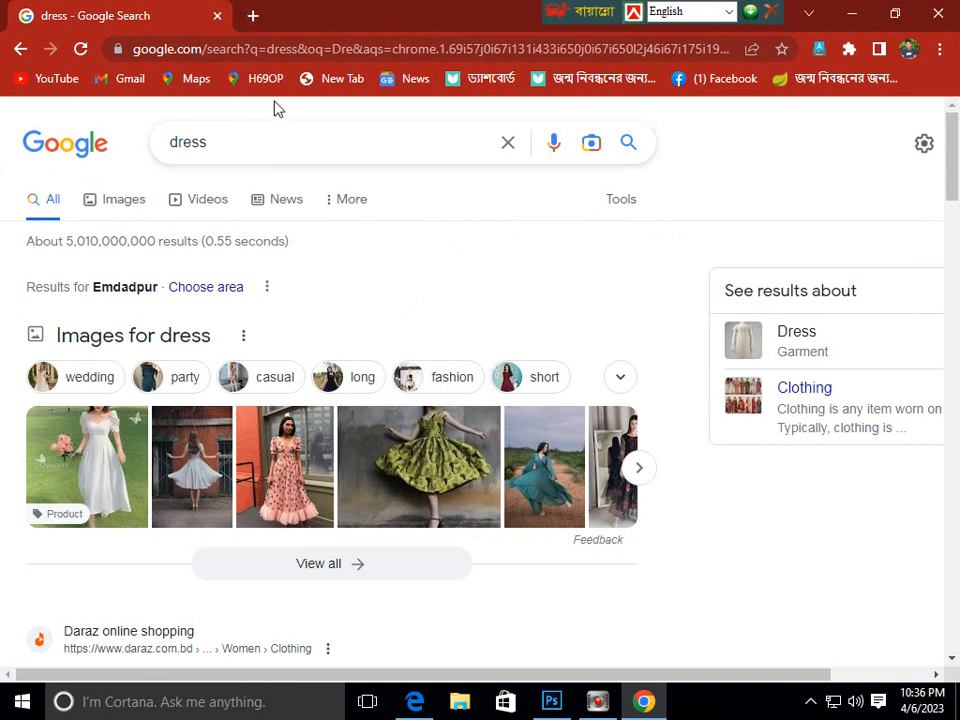
left_click(227, 135)
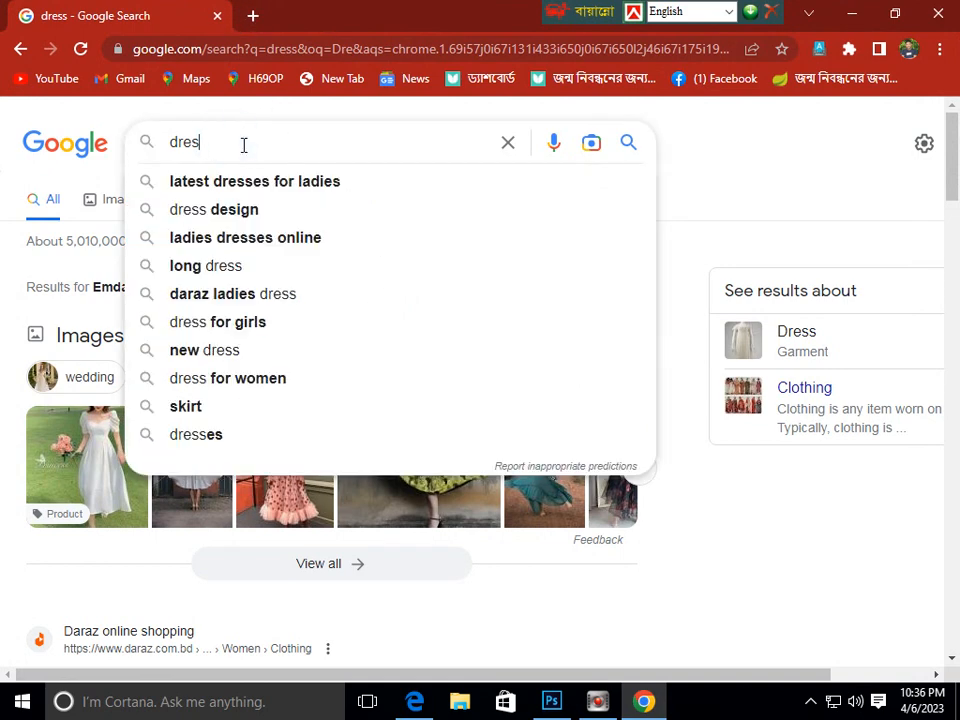
key("BackSpace")
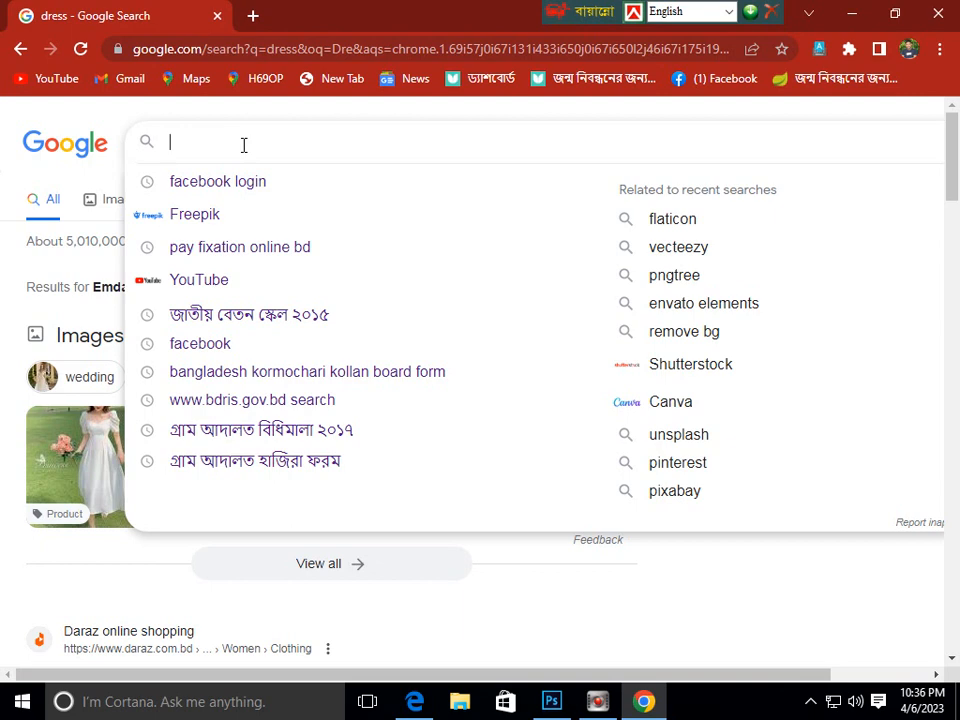
type("Free")
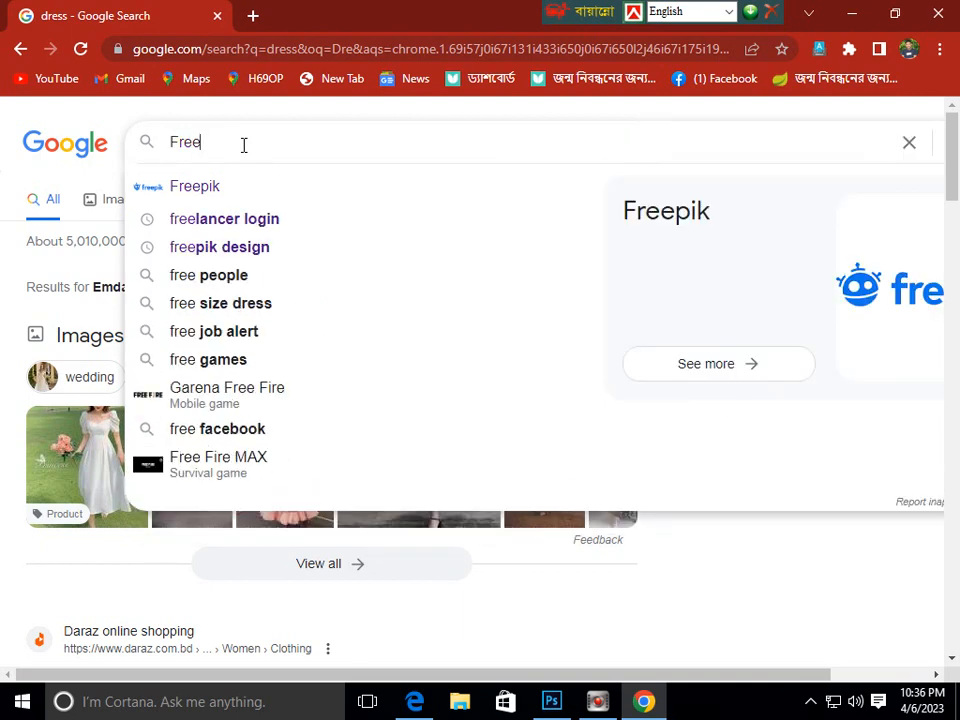
type("o")
key("BackSpace")
type("pic")
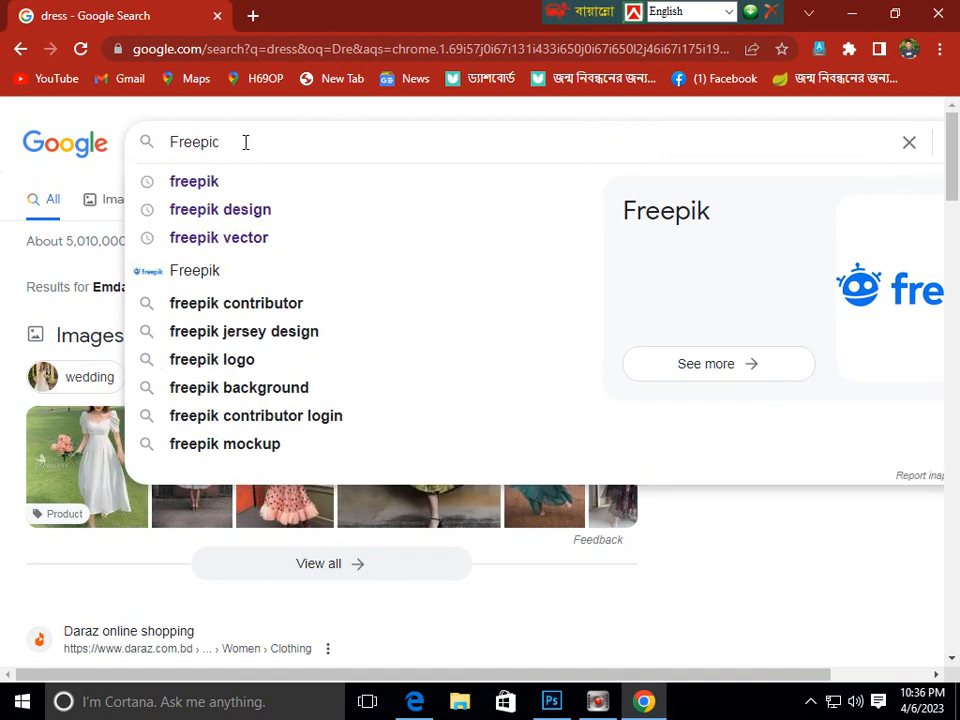
left_click(176, 183)
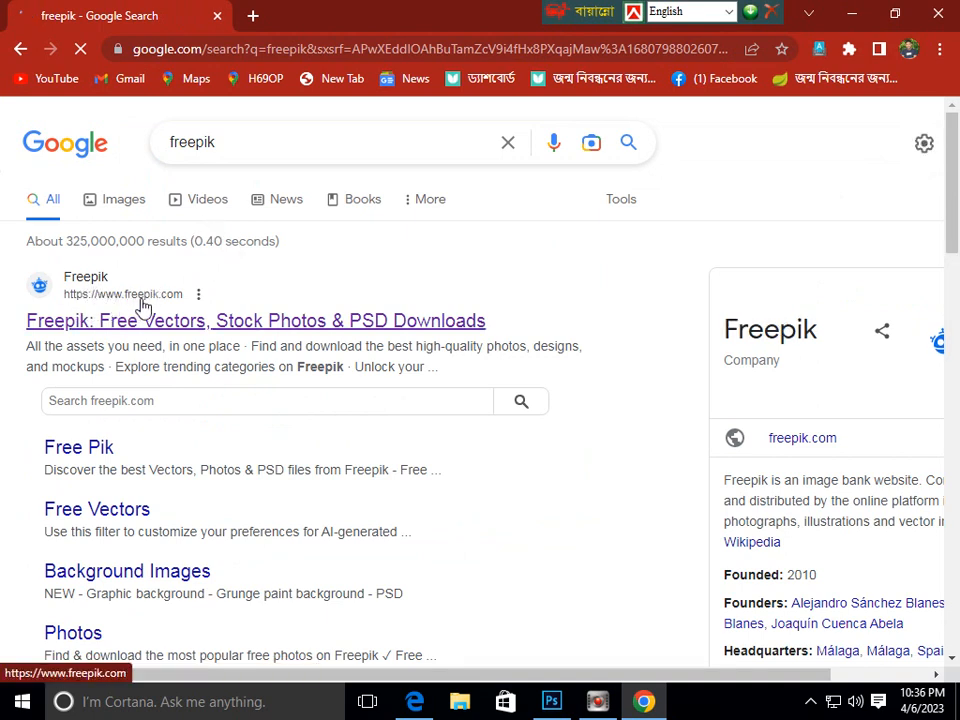
left_click(84, 325)
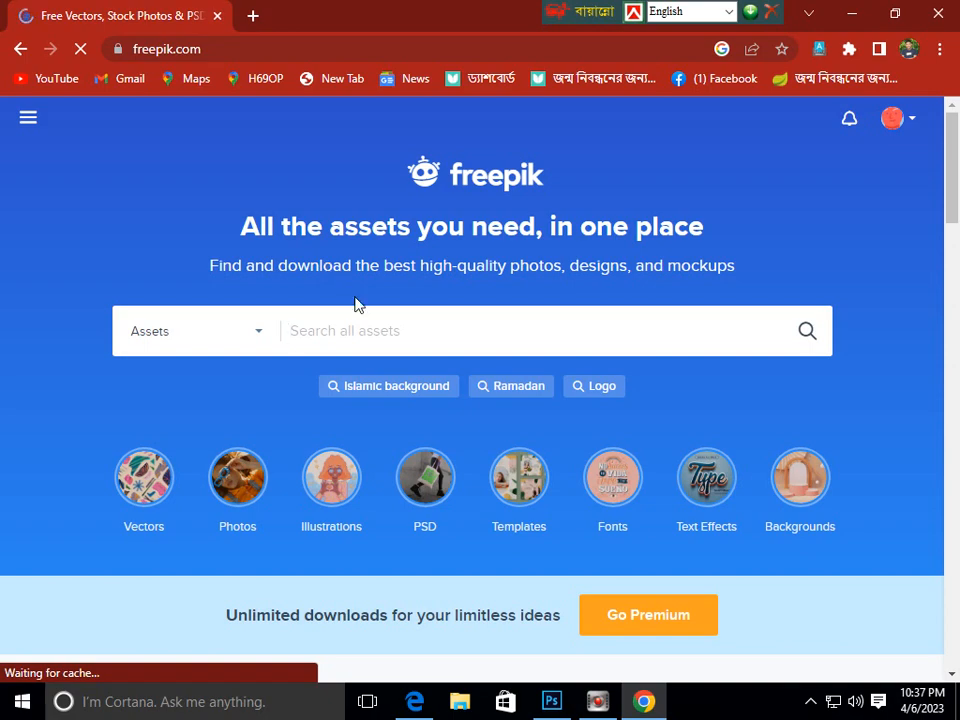
- Restrict the Freepik asset search to free vectors
scroll(358, 304, "down", 3)
scroll(628, 304, "up", 3)
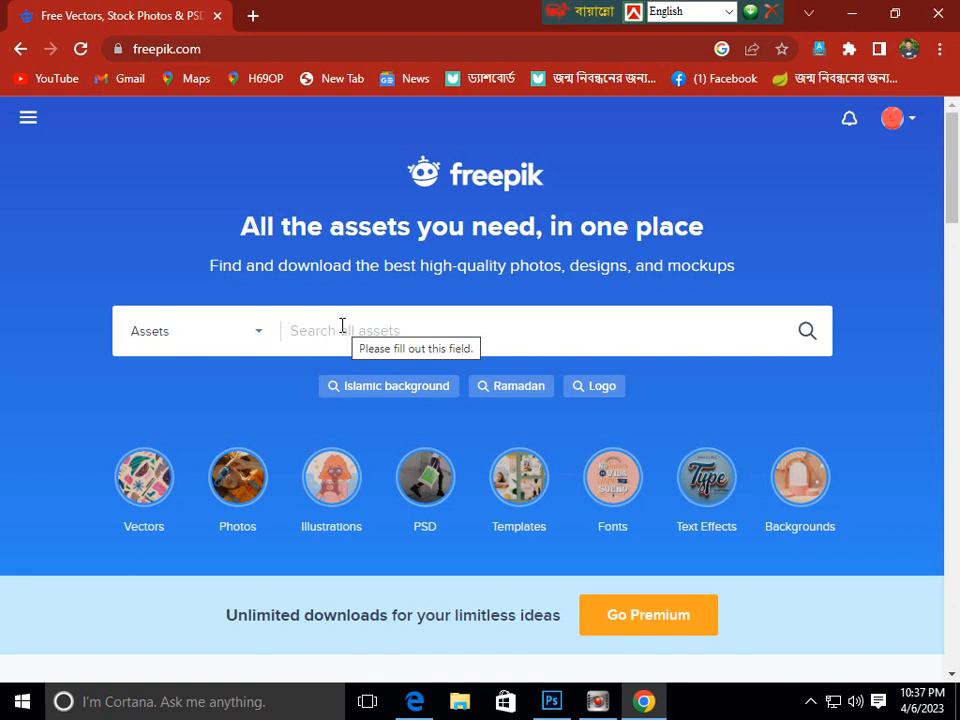
left_click(262, 338)
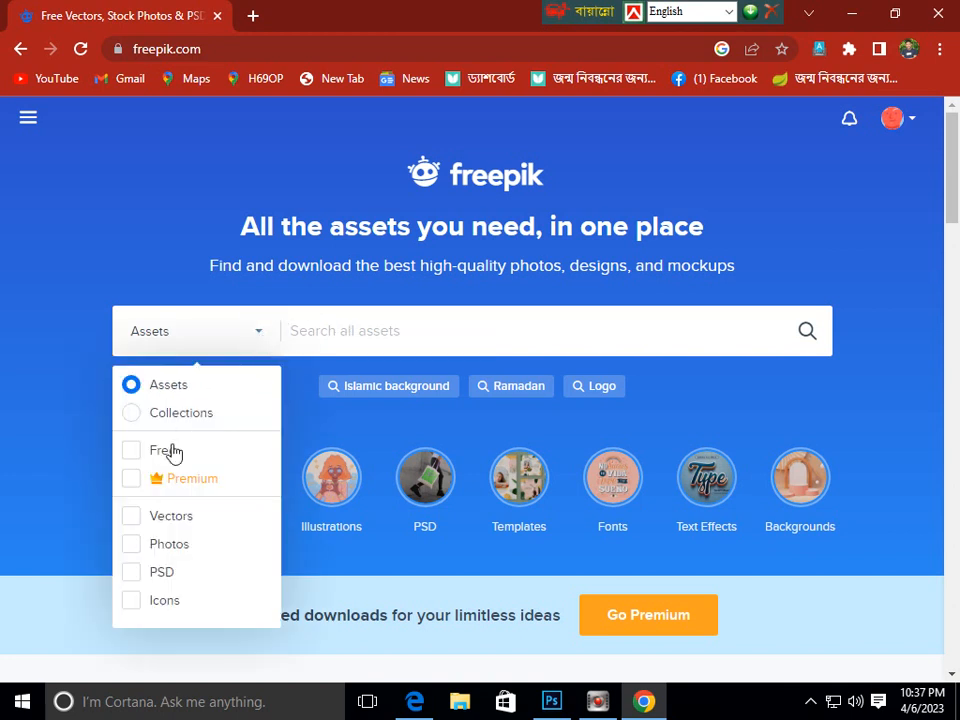
left_click(141, 452)
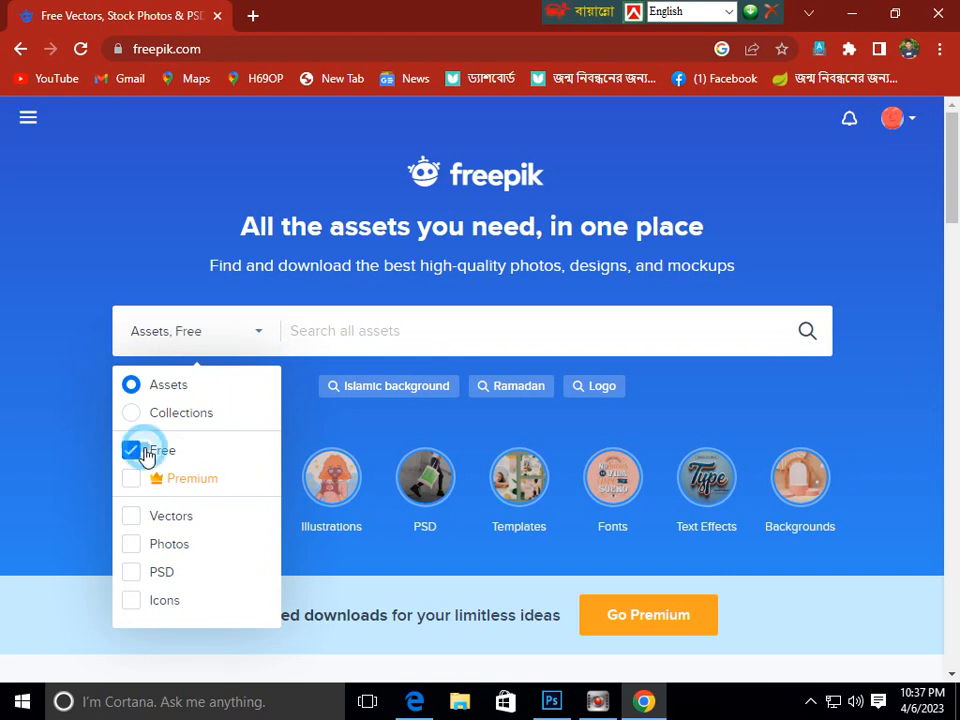
left_click(133, 518)
- Search Freepik for "Dress Cloth"
left_click(340, 320)
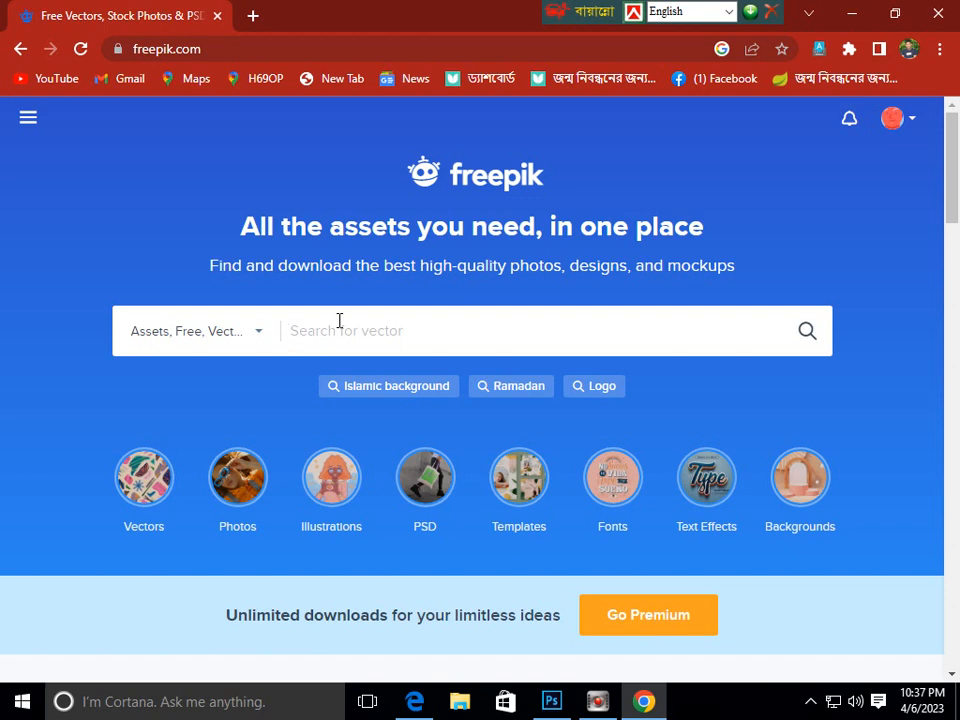
type("Dr")
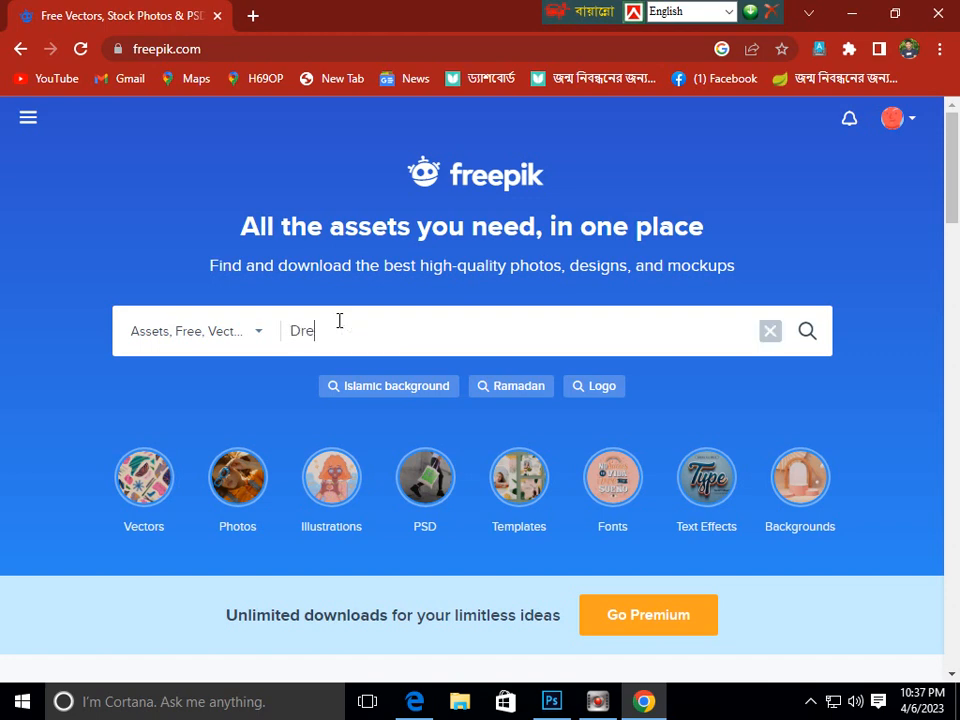
type("e")
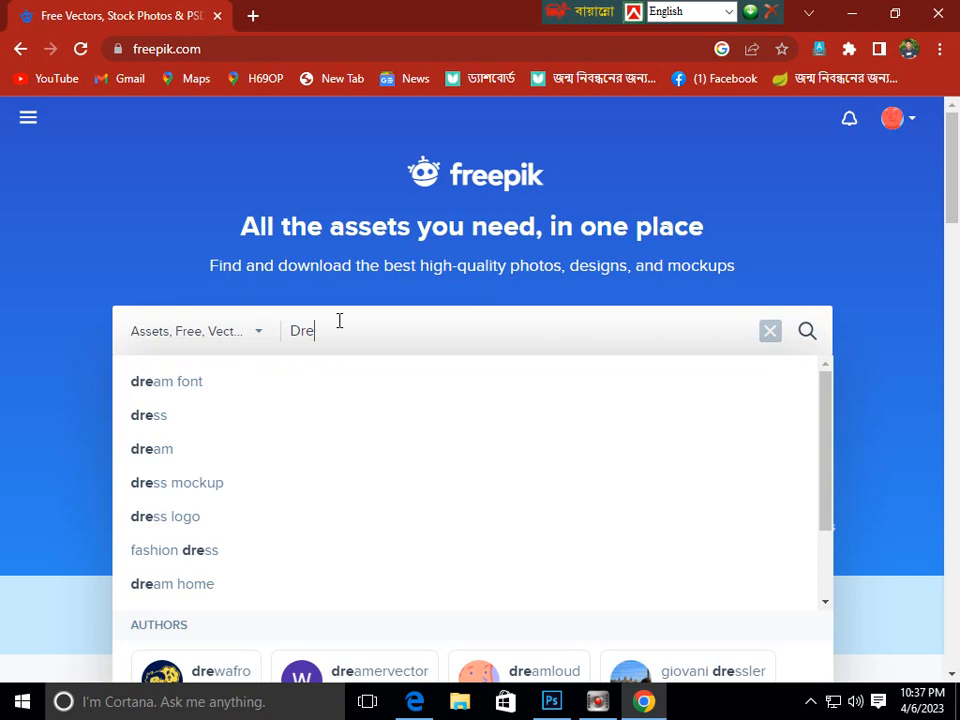
type("ss C")
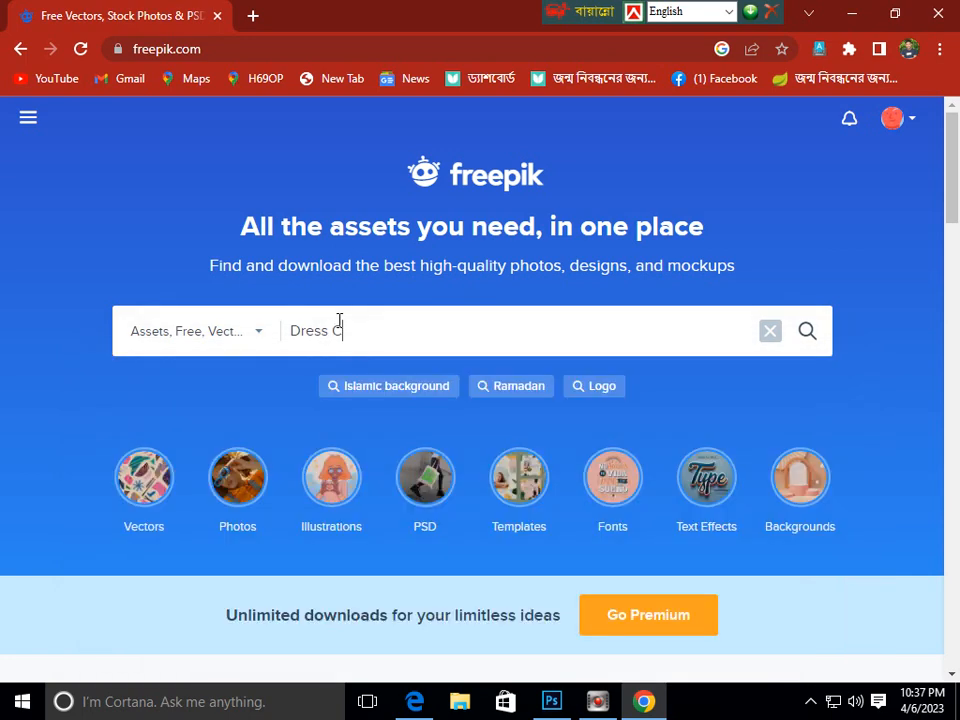
type("loth")
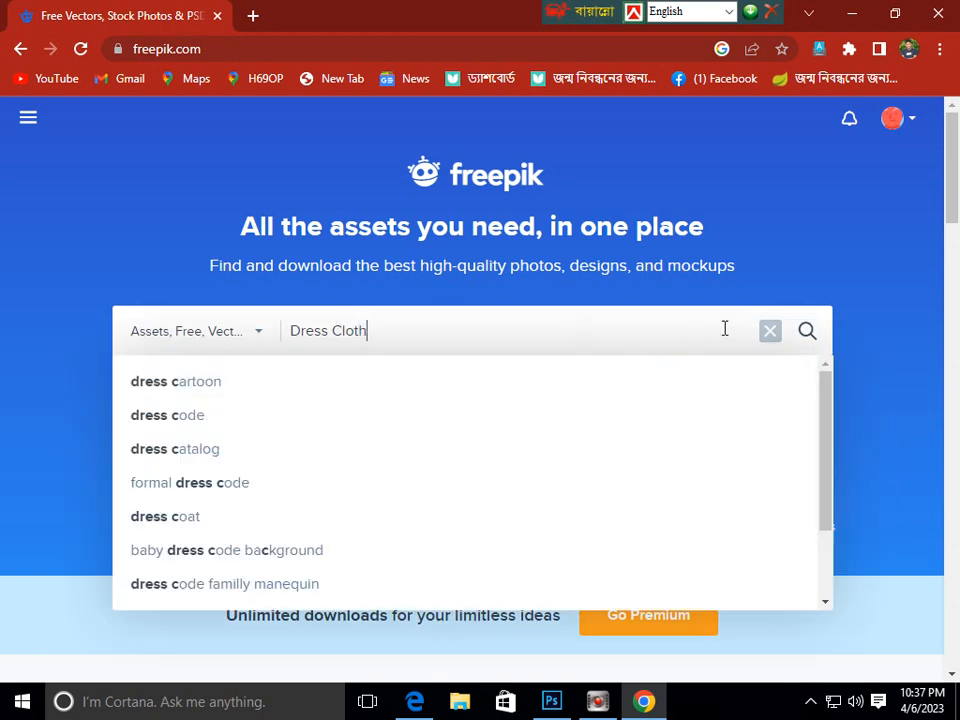
left_click(808, 332)
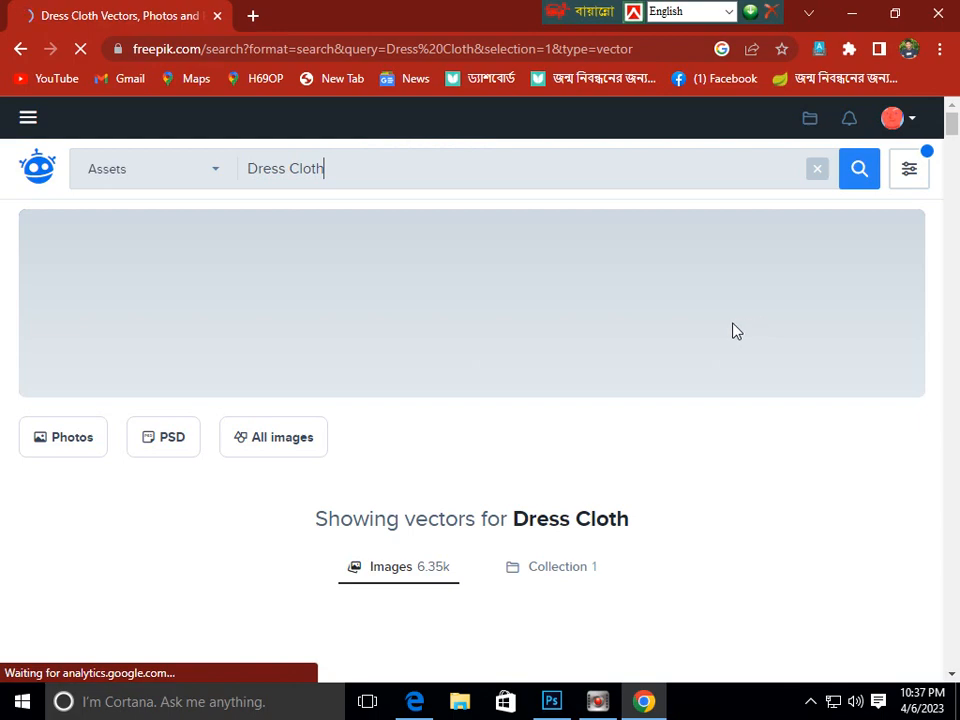
- Look through the Dress Cloth vector results for a suitable formal outfit
scroll(720, 333, "down", 1)
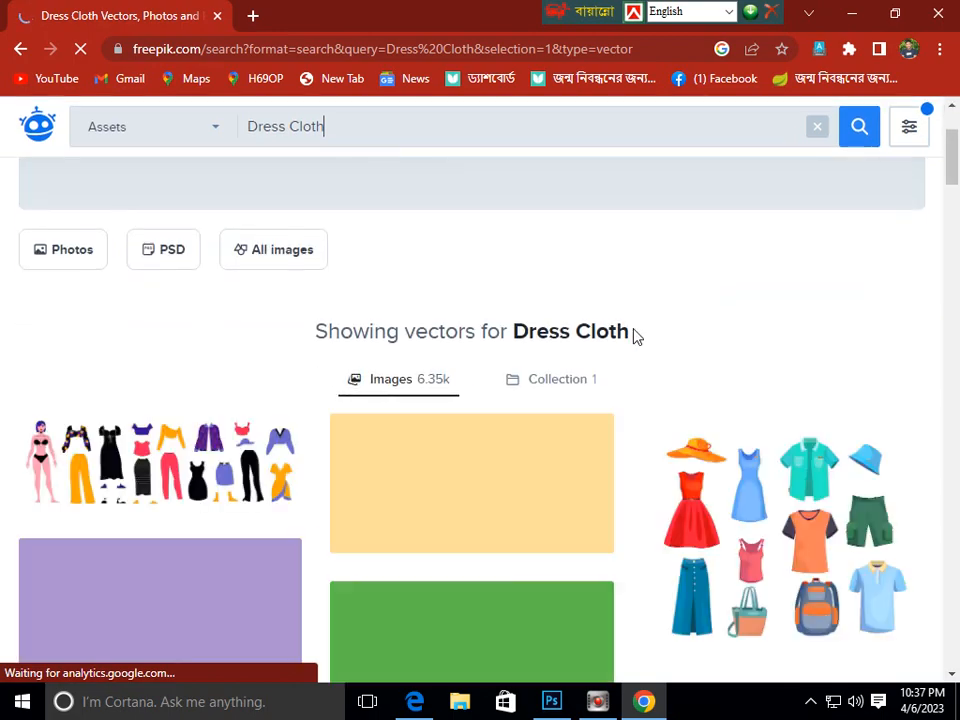
scroll(596, 339, "down", 6)
scroll(602, 350, "down", 8)
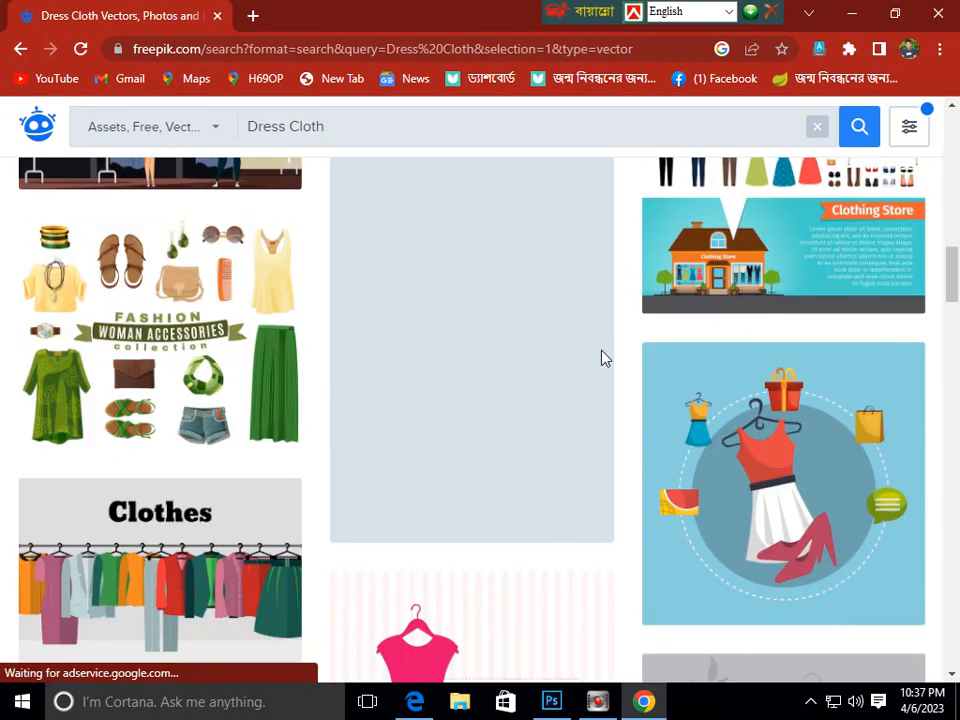
scroll(604, 355, "up", 5)
scroll(604, 348, "up", 8)
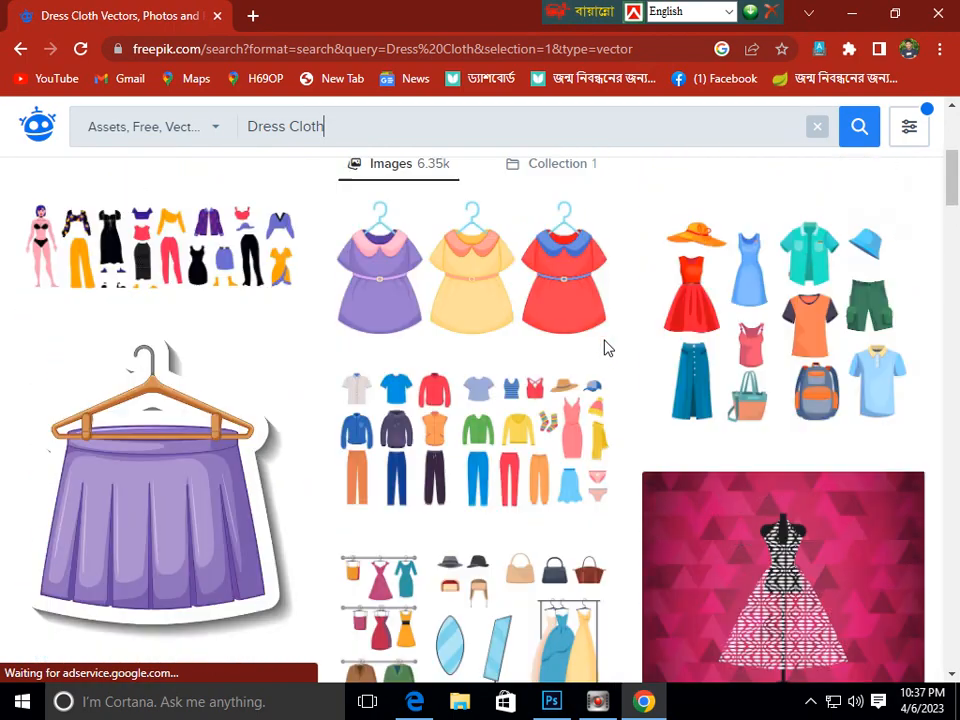
scroll(580, 348, "down", 1)
scroll(561, 348, "up", 1)
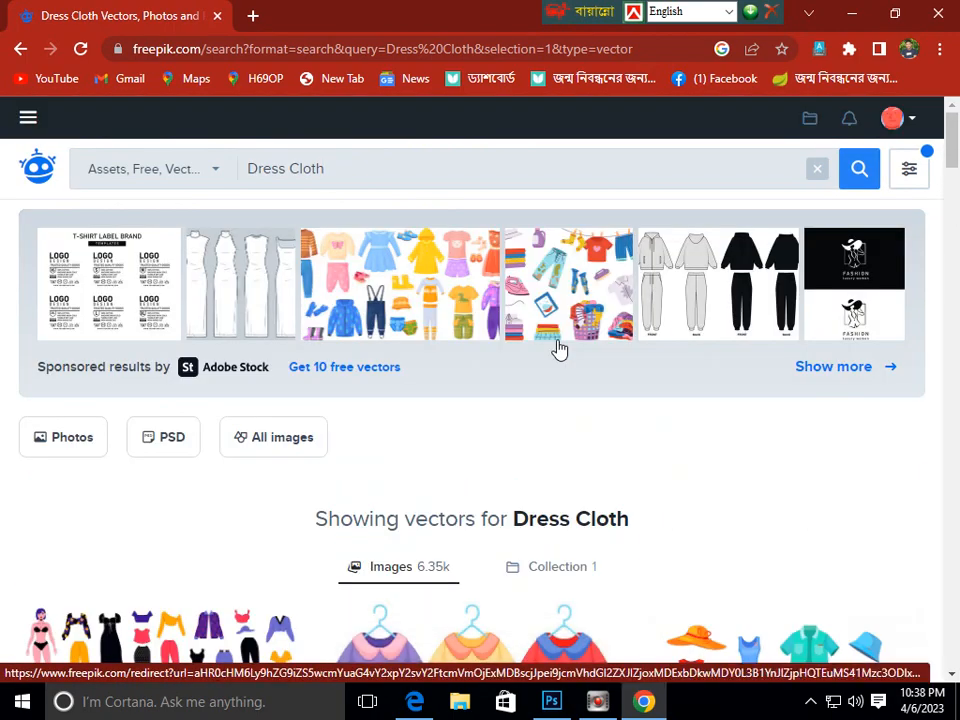
scroll(521, 456, "down", 8)
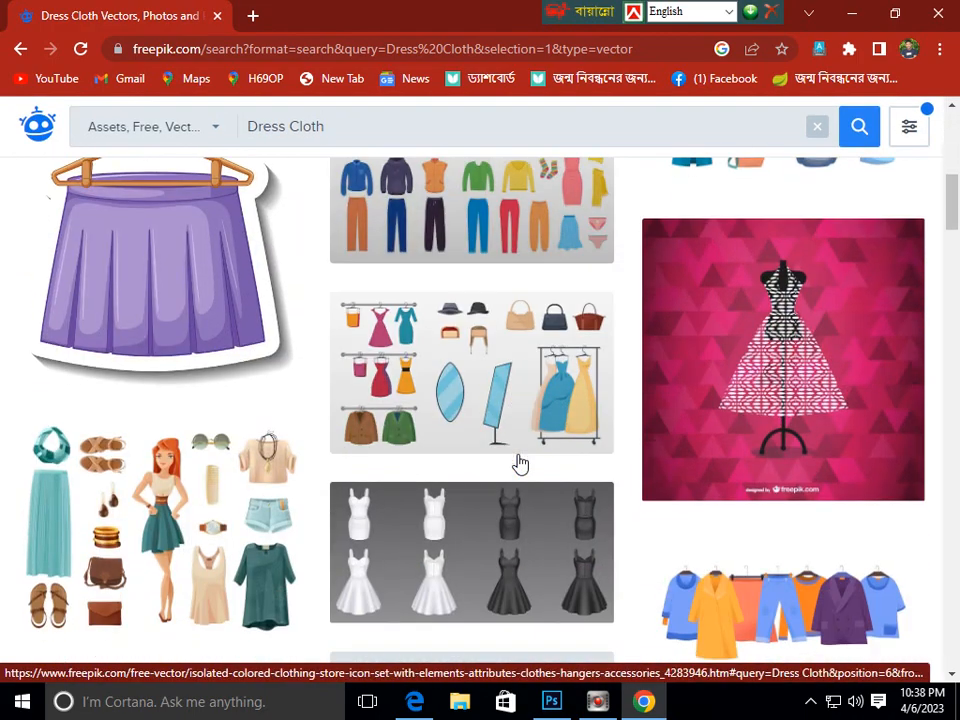
scroll(520, 470, "down", 5)
scroll(519, 440, "up", 10)
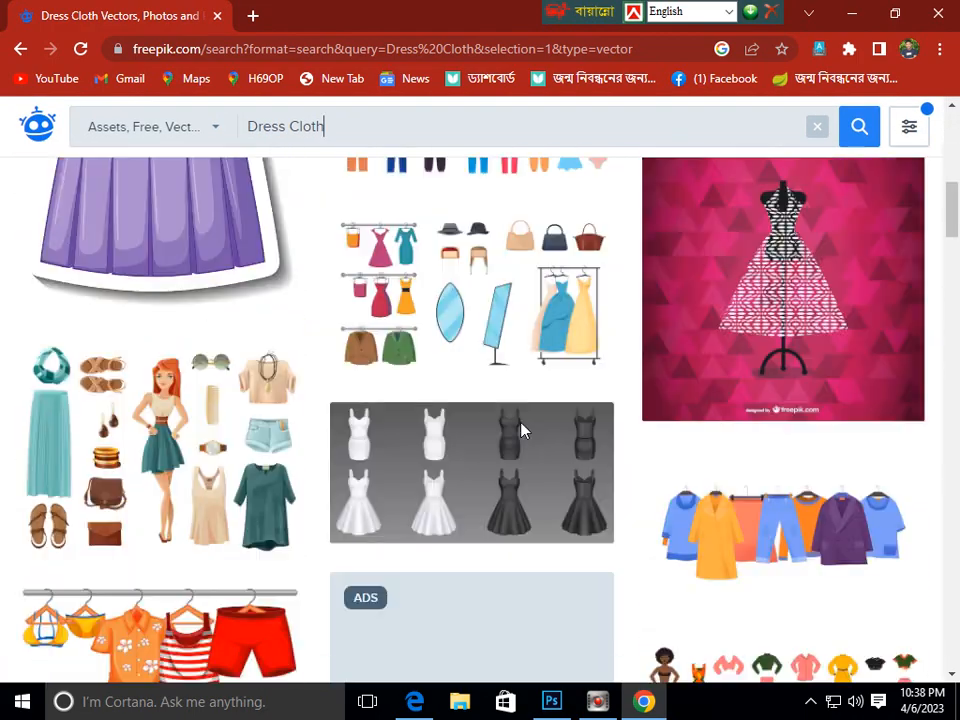
- Change the search text to "Dress Code" and run the search
key("BackSpace")
key("BackSpace")
key("BackSpace")
key("BackSpace")
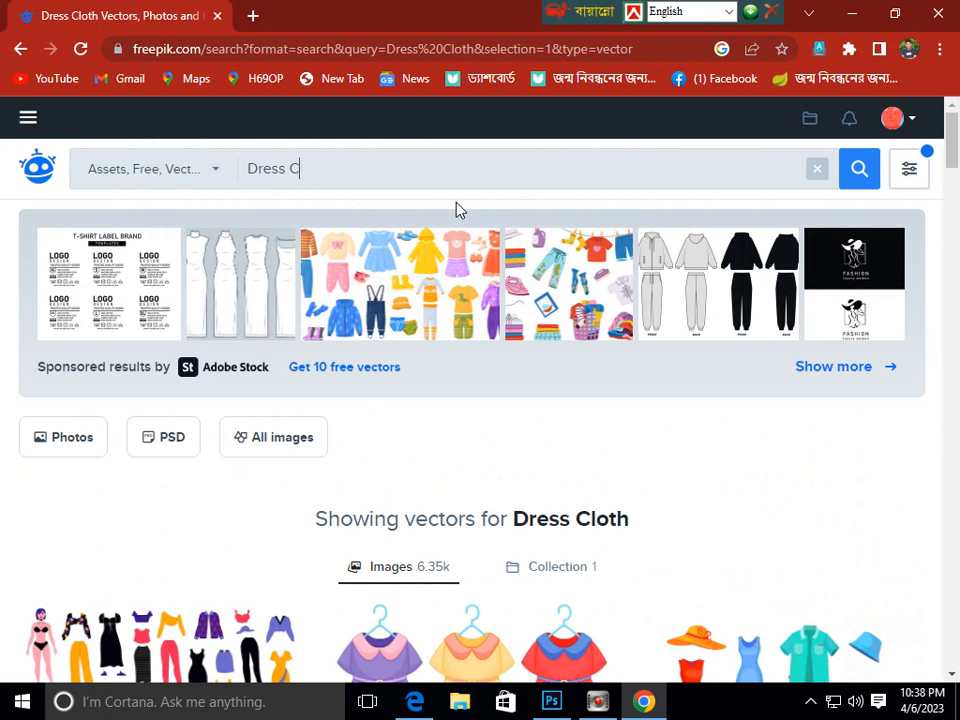
type("Code")
key("Return")
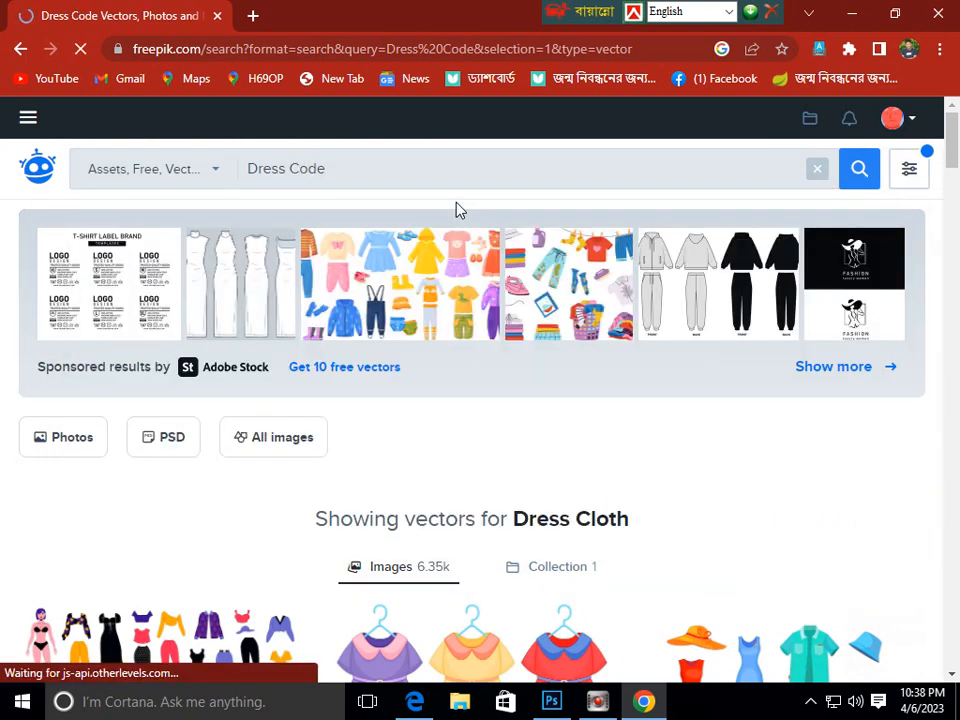
- Open the free vector of the black suit jacket with white shirt and red tie from the Dress Code results and view its page
scroll(492, 195, "down", 3)
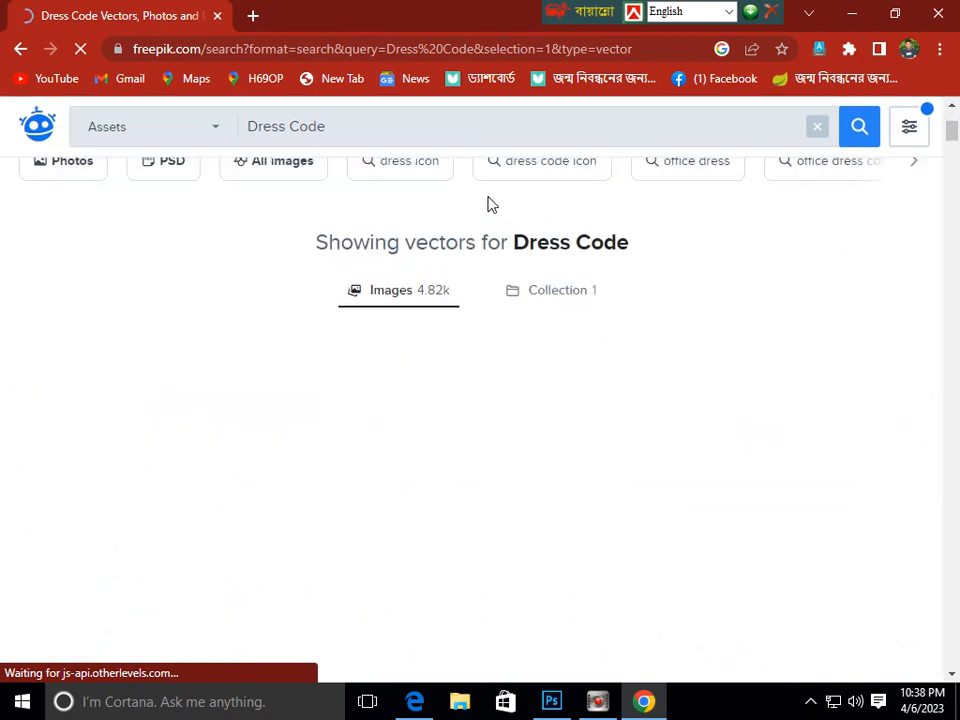
scroll(570, 293, "down", 8)
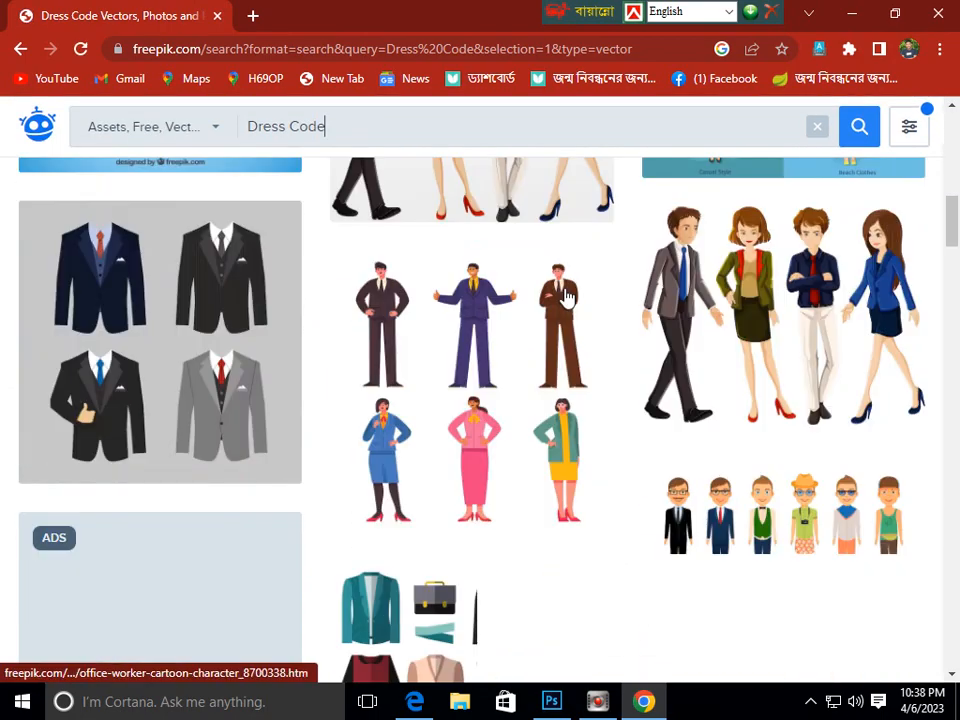
scroll(572, 300, "down", 12)
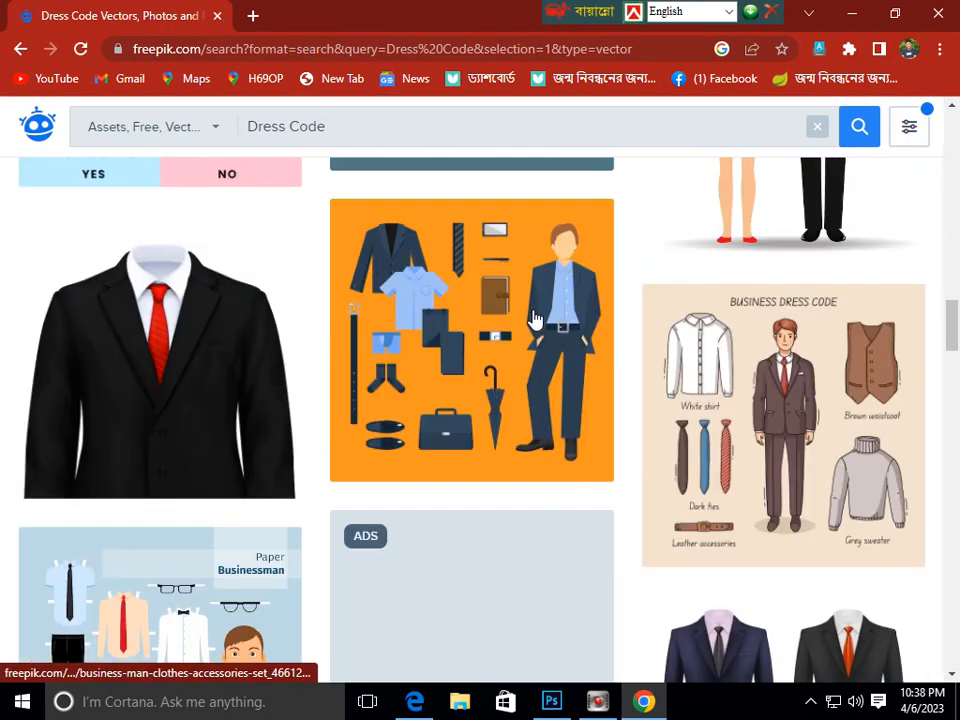
scroll(696, 321, "up", 2)
scroll(696, 321, "down", 2)
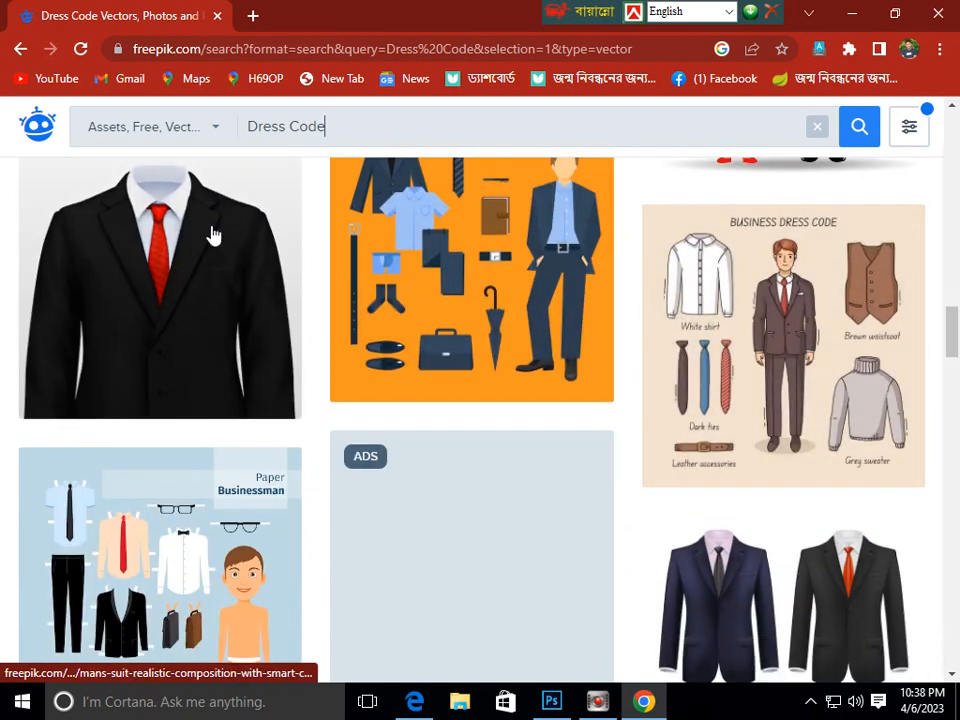
scroll(235, 300, "up", 1)
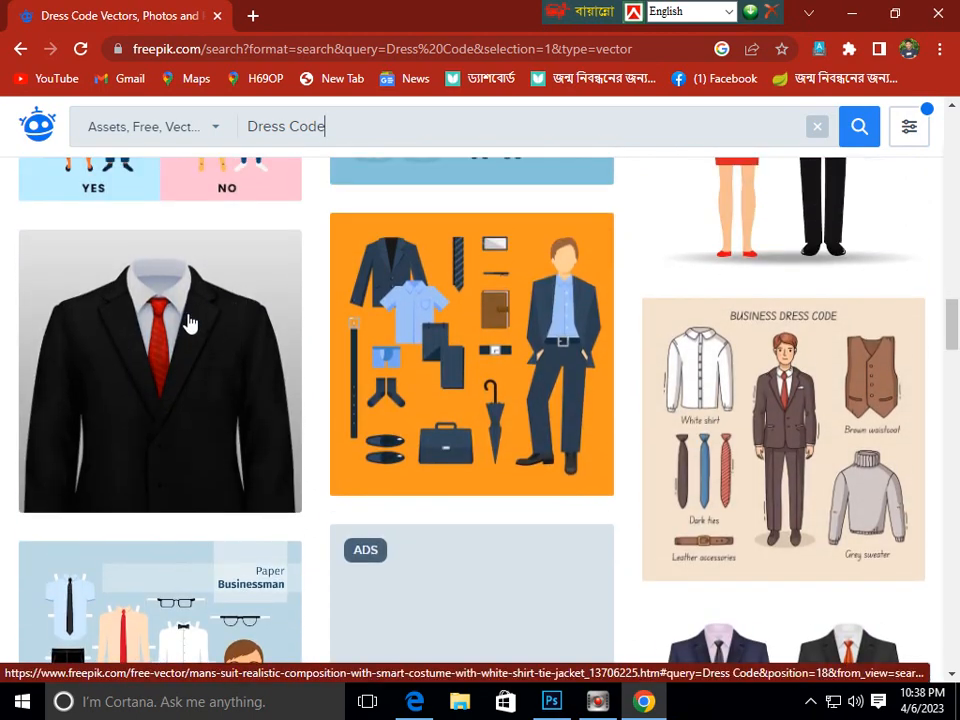
left_click(208, 313)
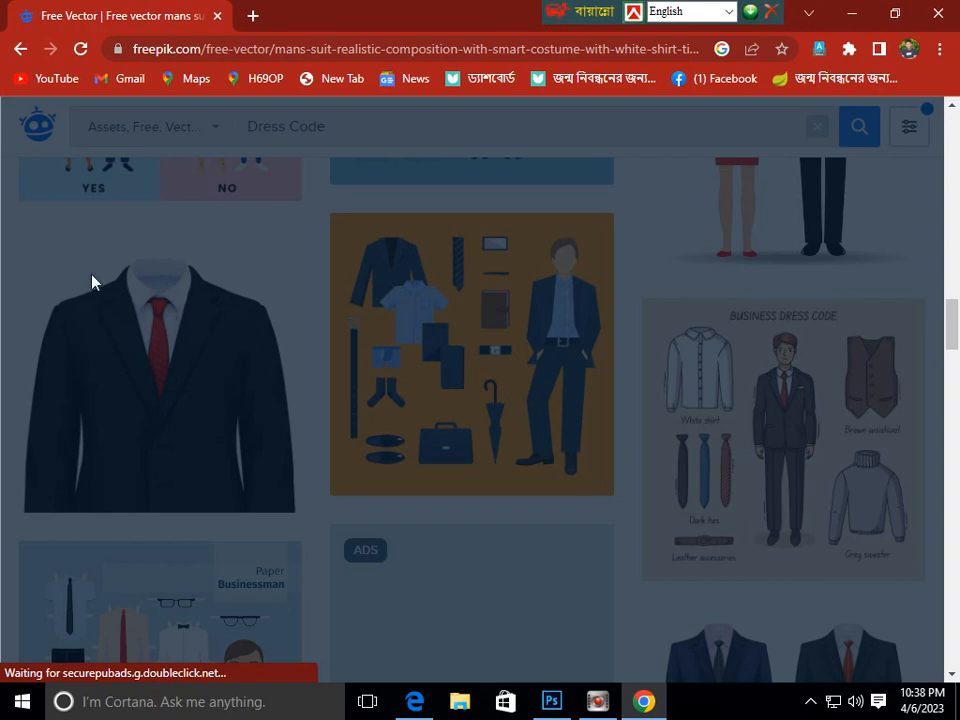
scroll(441, 279, "down", 3)
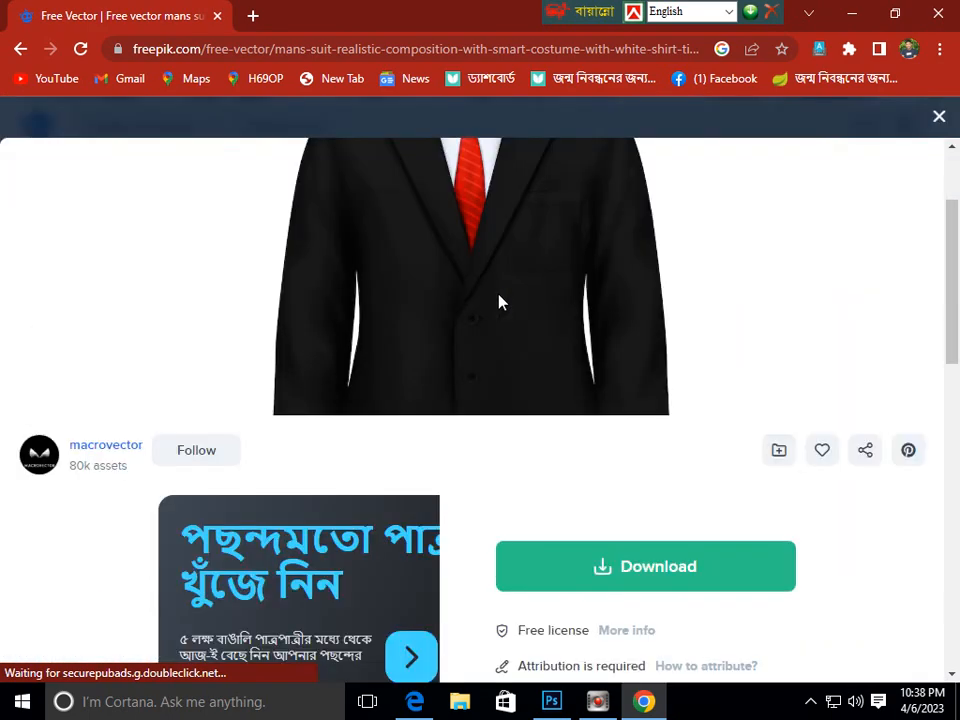
scroll(680, 300, "down", 3)
scroll(677, 287, "up", 5)
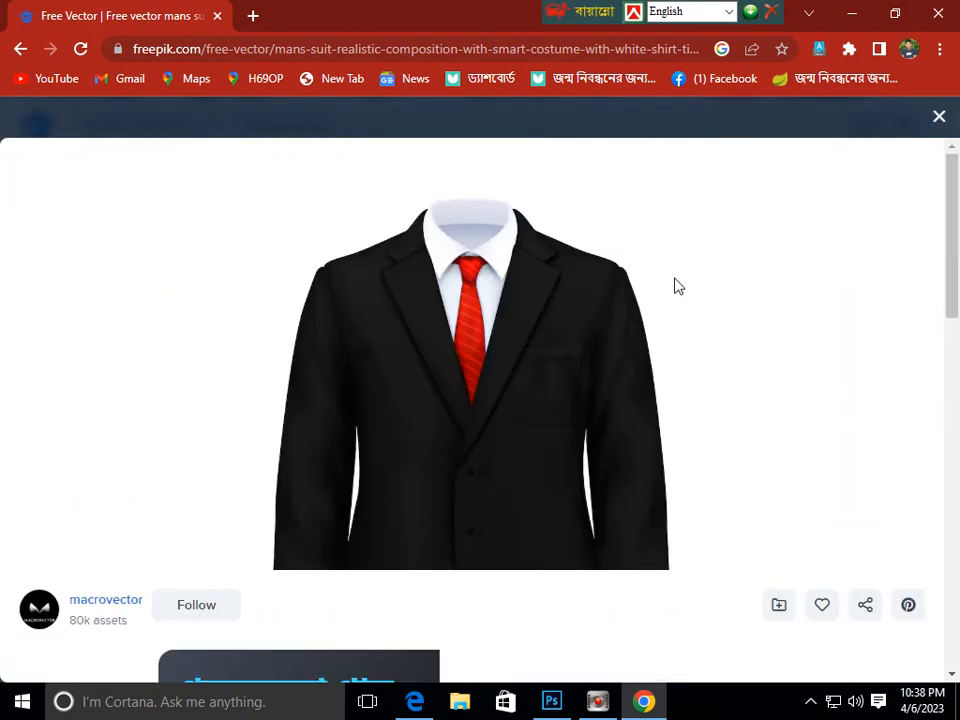
- Download the black suit with white shirt and red tie vector through the free download option
scroll(367, 277, "down", 3)
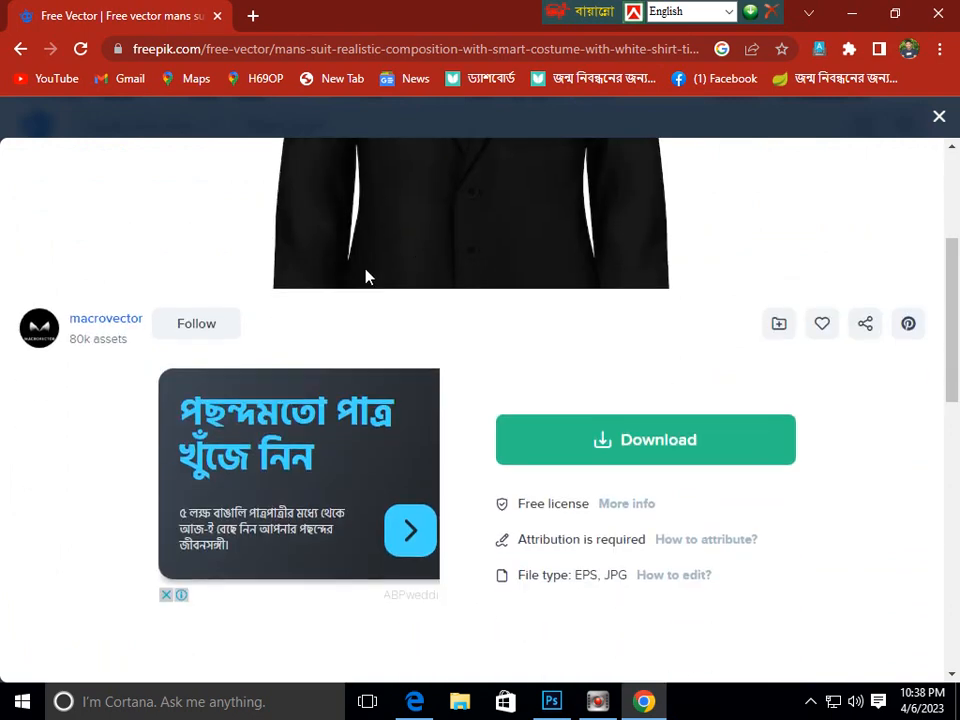
scroll(418, 250, "up", 3)
scroll(508, 268, "down", 3)
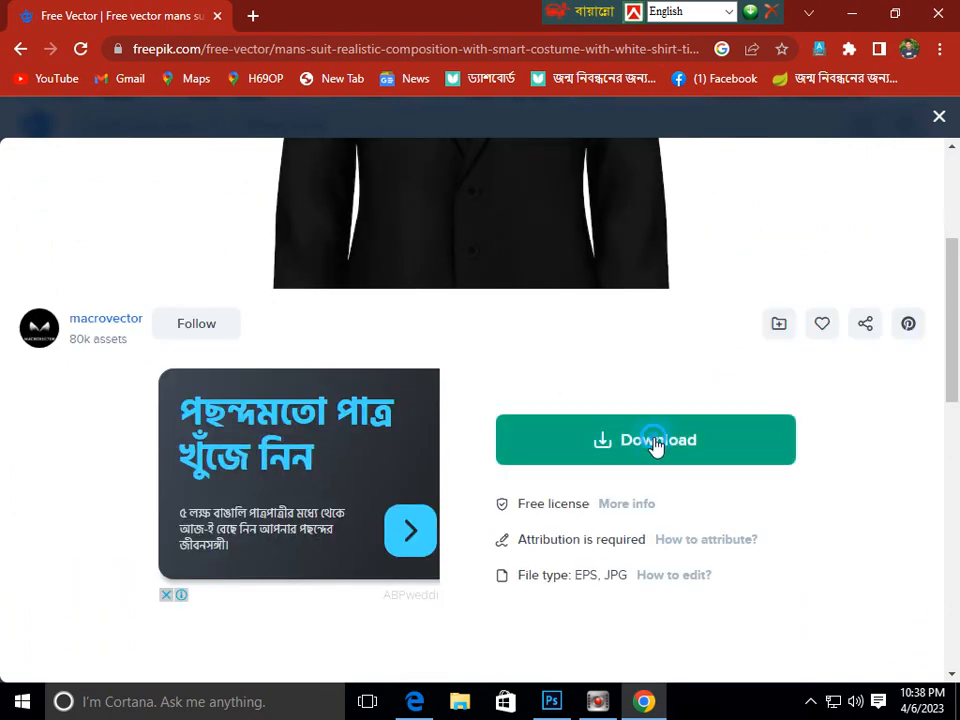
left_click(655, 442)
scroll(653, 442, "down", 2)
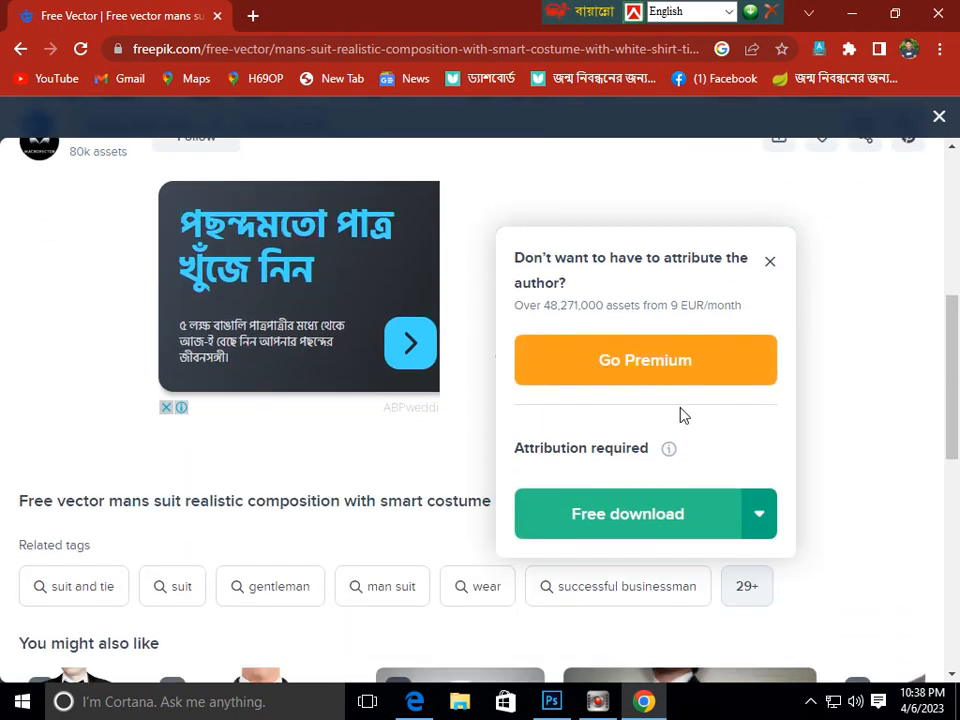
scroll(681, 414, "down", 1)
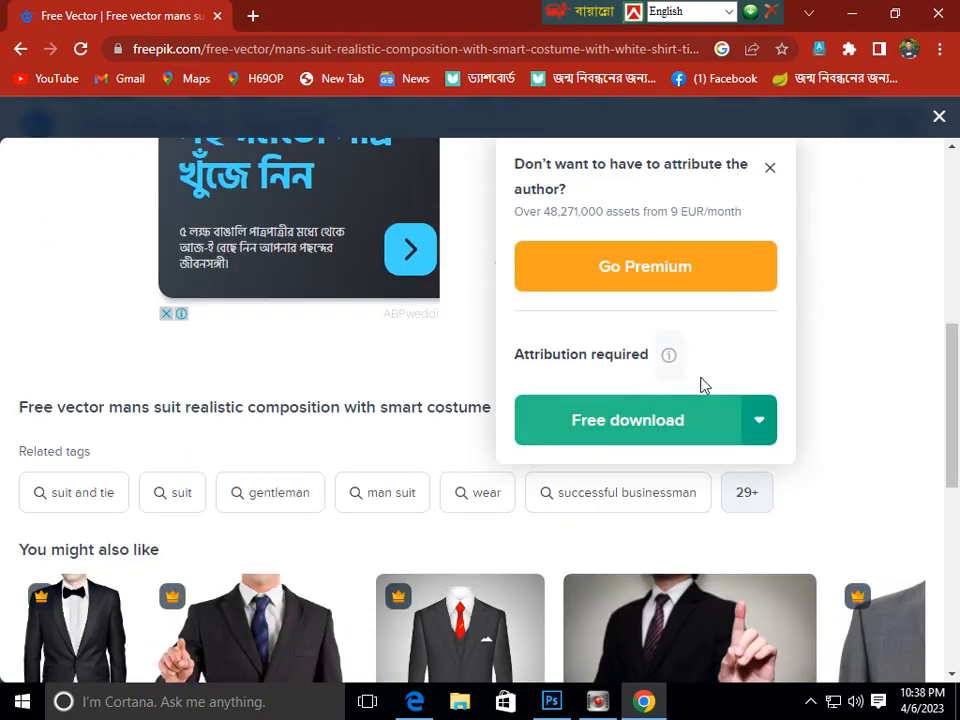
left_click(617, 420)
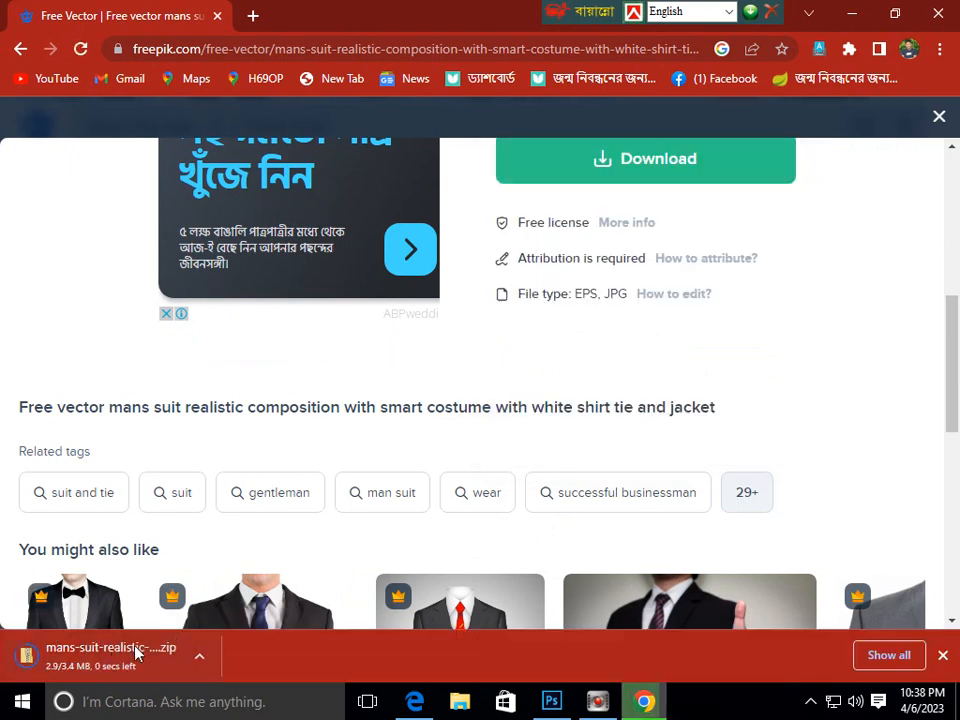
- Show the downloaded suit archive in its folder, open it, and copy the JPG file inside
left_click(198, 656)
left_click(258, 594)
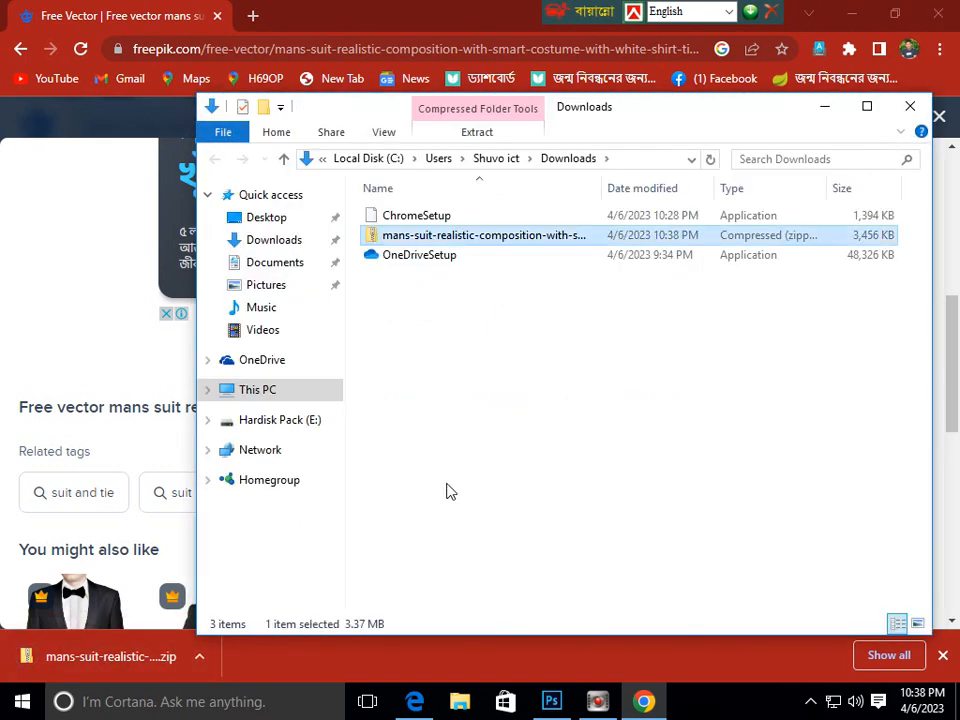
double_click(440, 238)
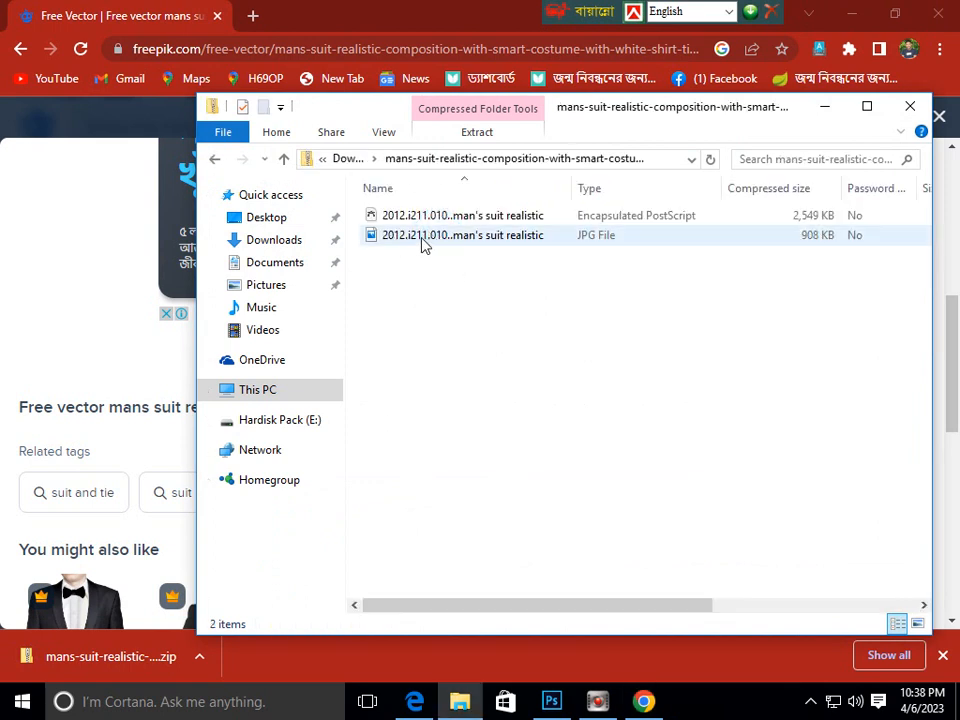
right_click(423, 243)
left_click(465, 302)
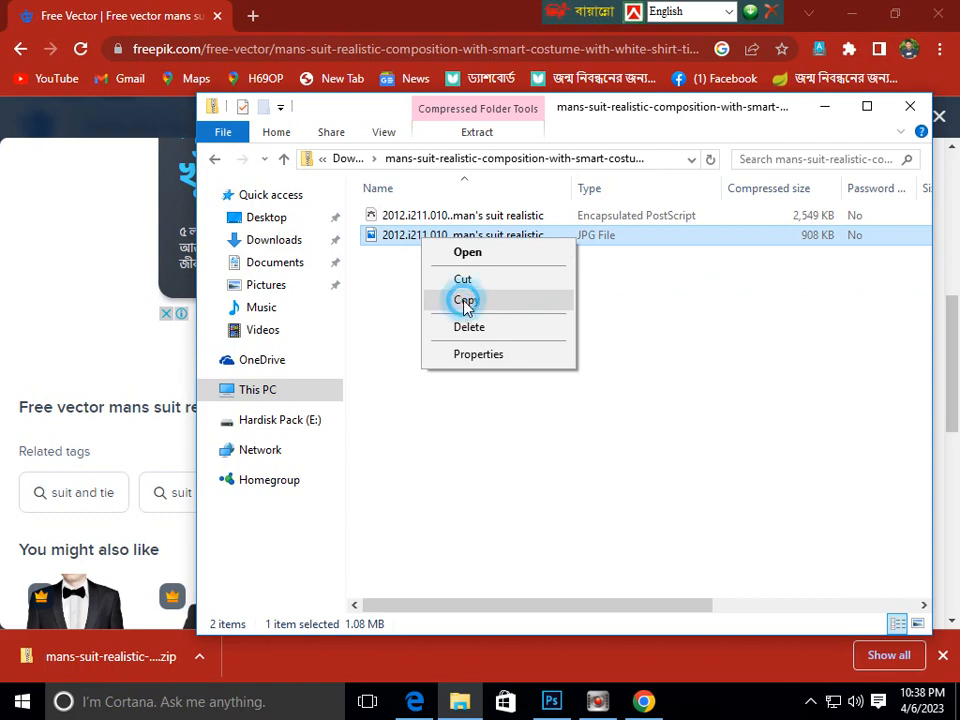
- Paste the copied suit JPG onto the desktop, skipping the file that already exists there
left_click(855, 15)
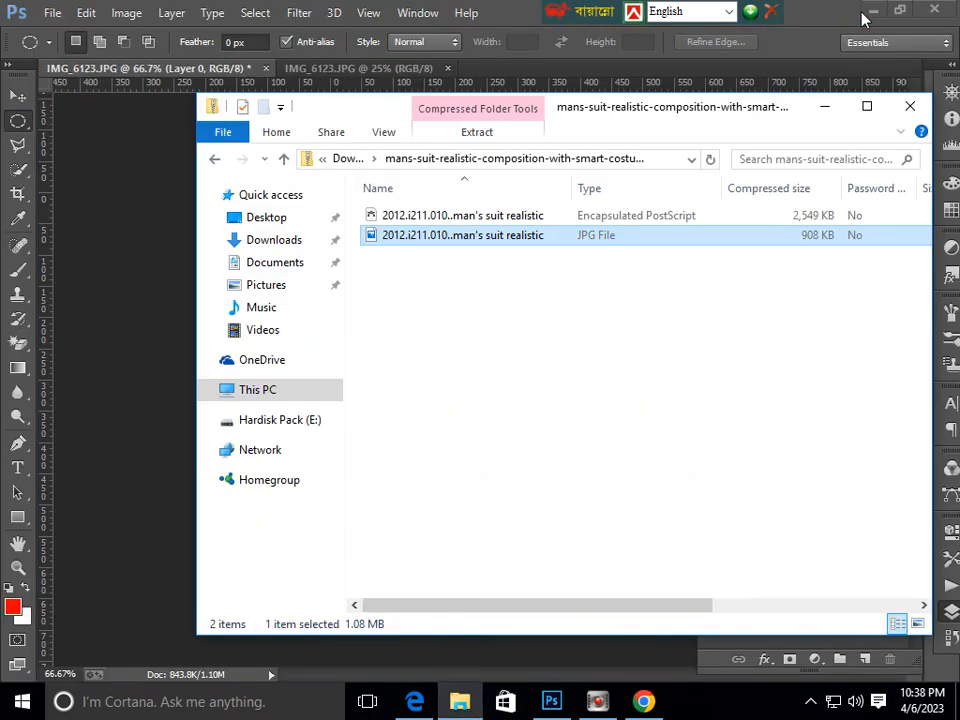
left_click(872, 10)
right_click(857, 33)
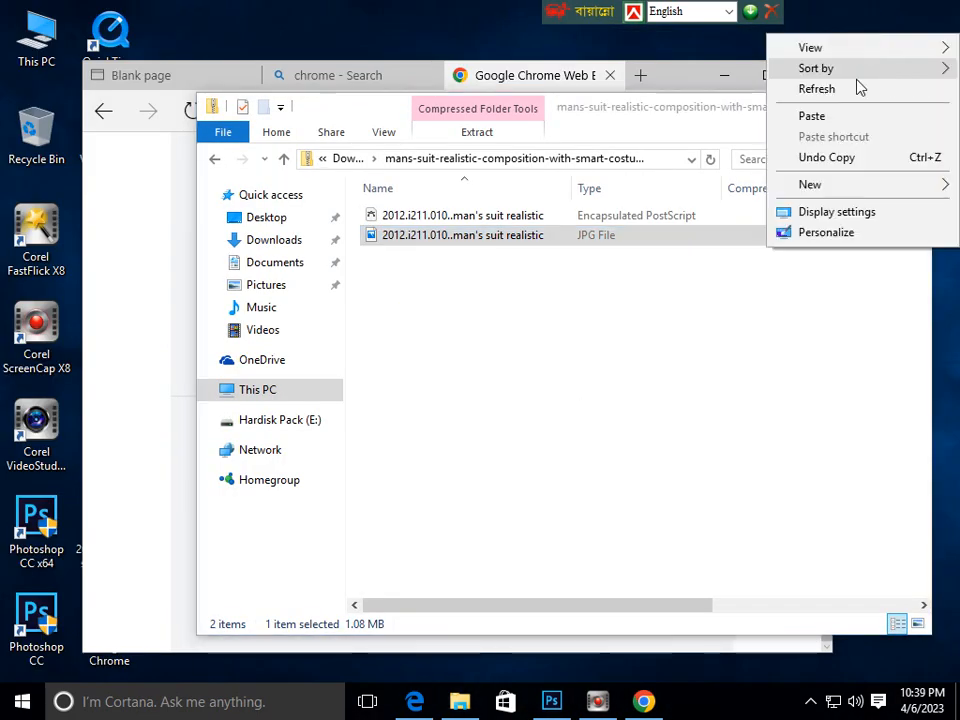
left_click(814, 118)
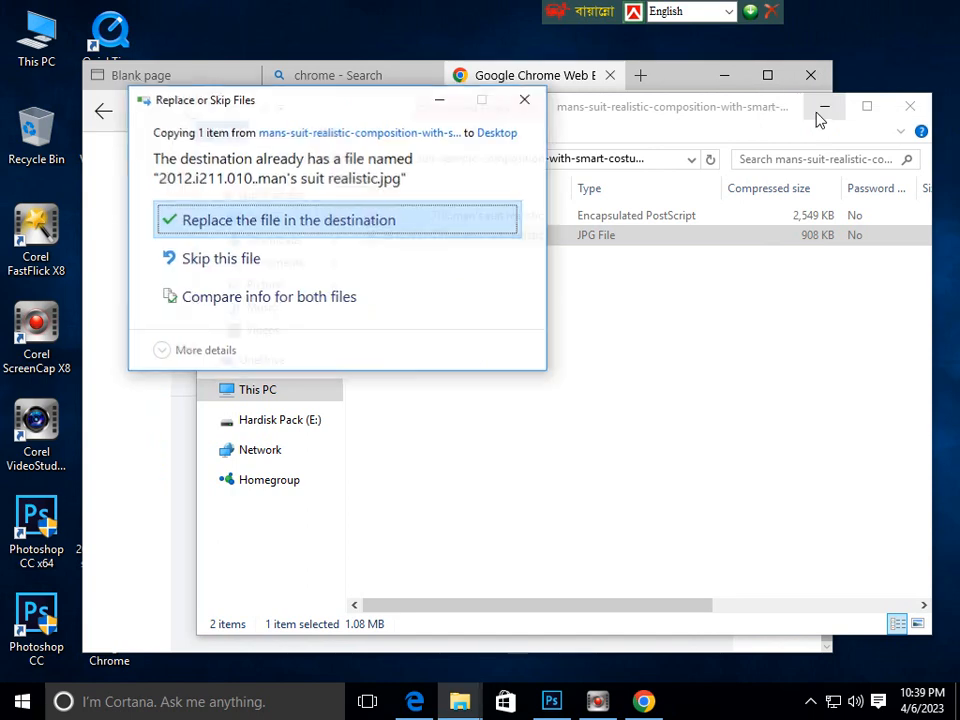
left_click(195, 262)
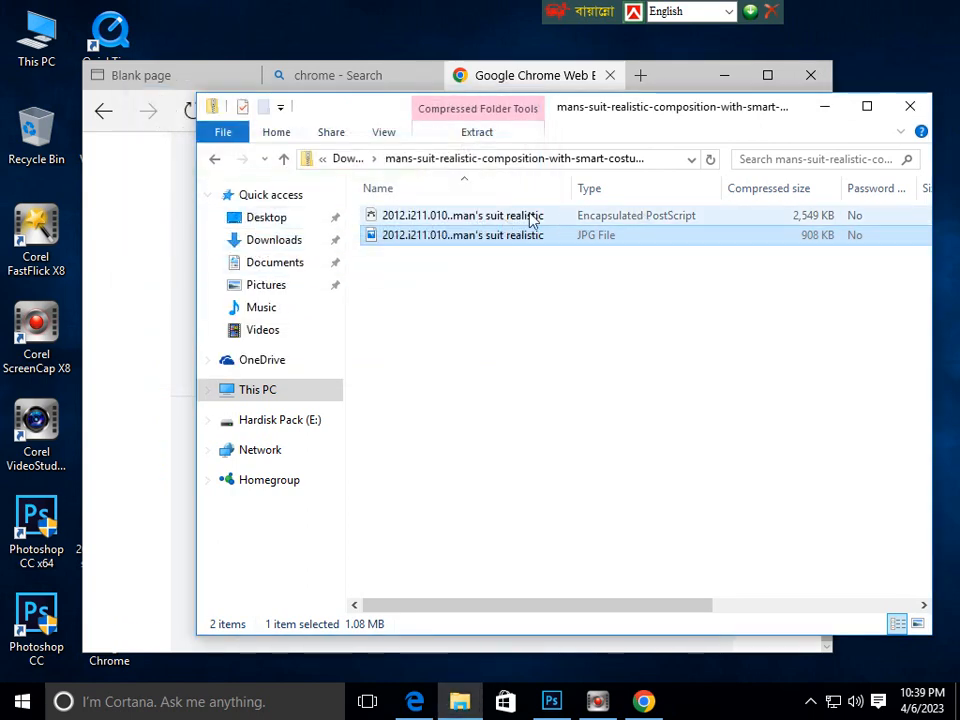
- Minimize the Edge window and move the archive window aside to uncover the suit image on the desktop
left_click(750, 85)
left_click(724, 75)
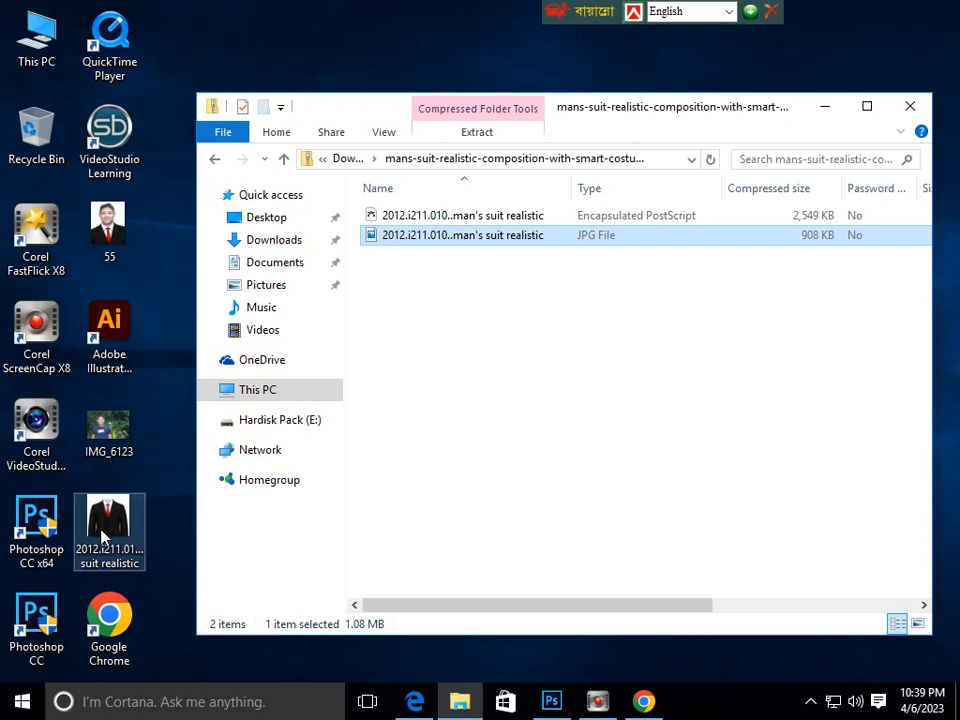
left_click_drag(369, 110, 557, 113)
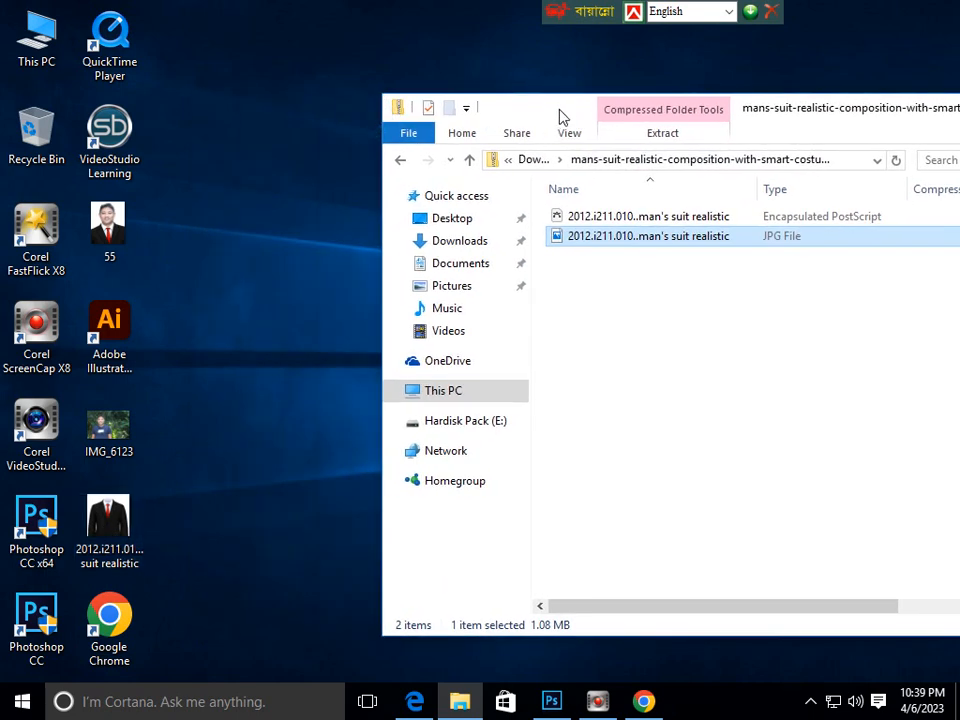
- Switch to Photoshop and close the finished suit portrait without saving, leaving the original outdoor photo open
left_click(551, 700)
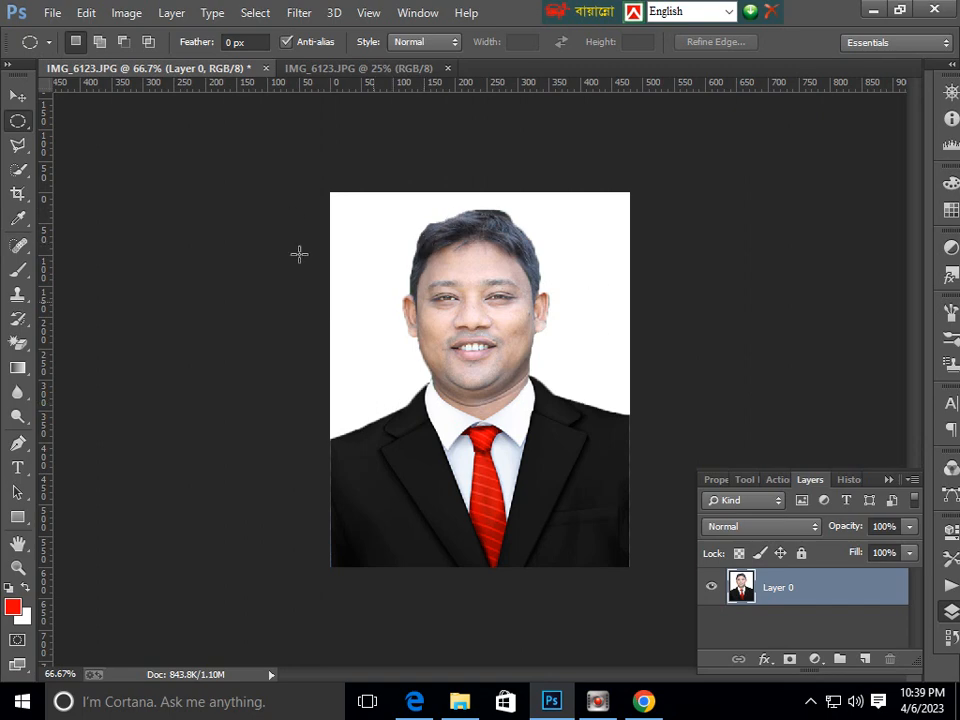
left_click(264, 69)
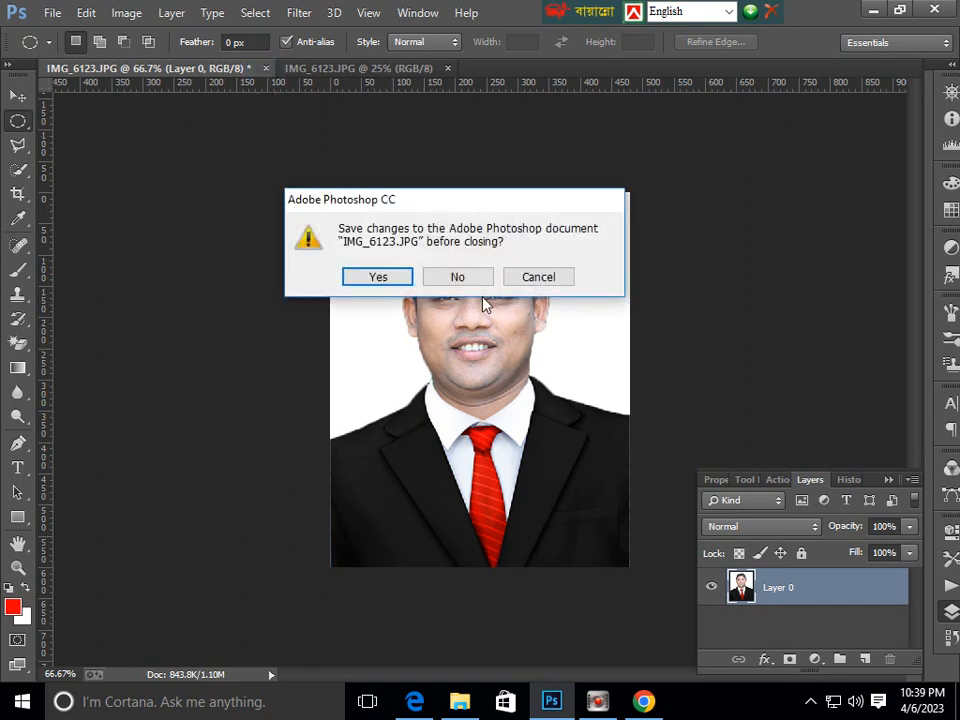
left_click(433, 276)
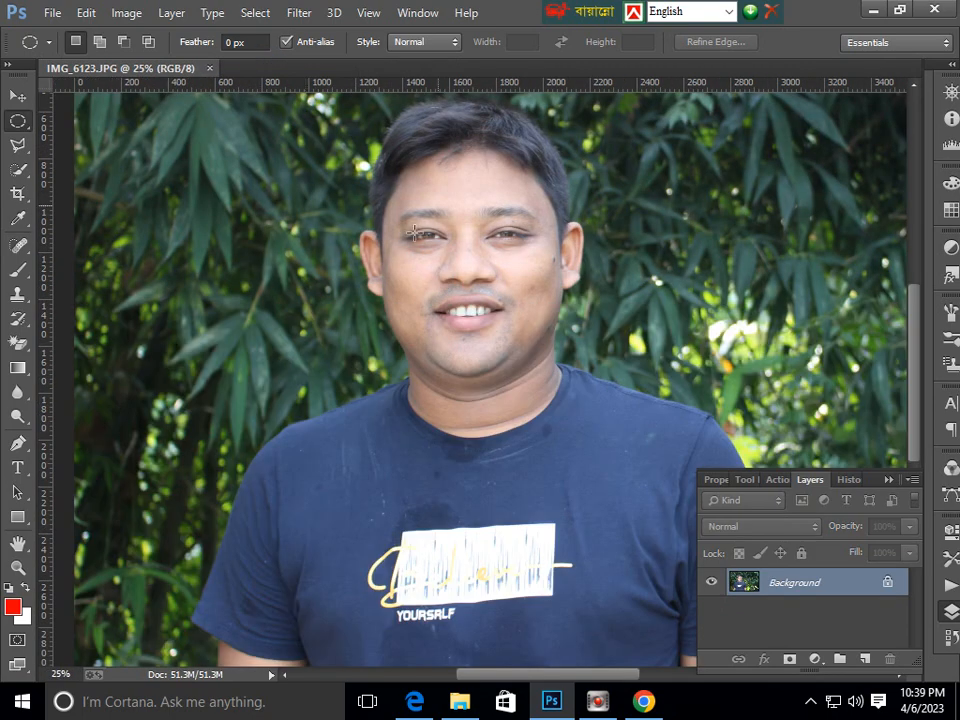
key("ctrl+minus")
key("ctrl+minus")
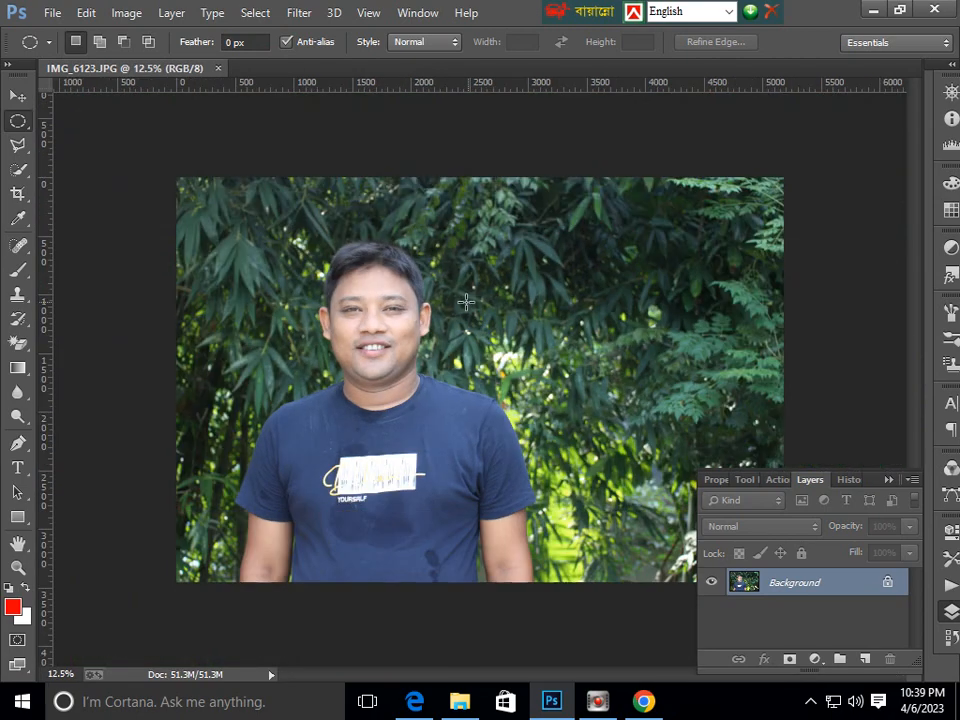
- Open the man's suit realistic JPG from the Desktop and dock it as a tab beside IMG_6123.JPG
left_click(48, 14)
left_click(90, 55)
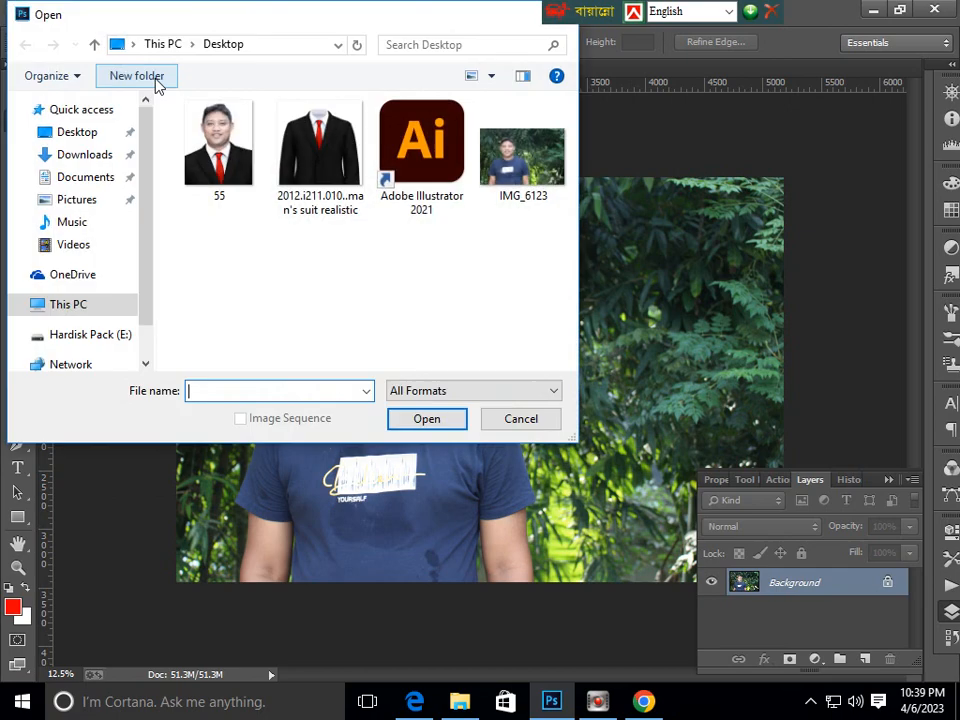
double_click(310, 157)
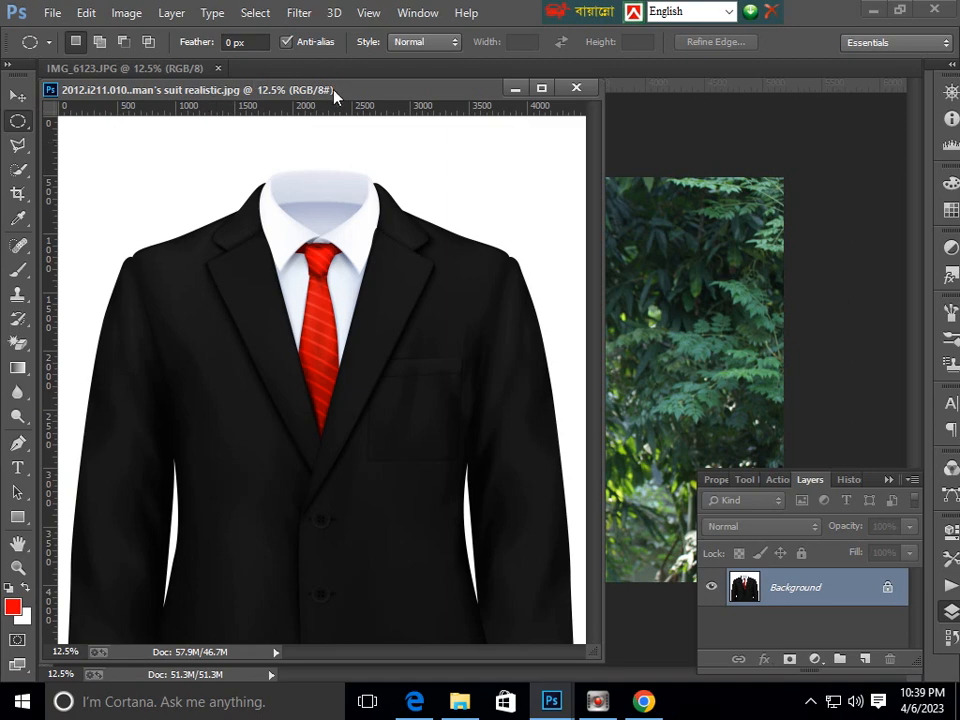
left_click_drag(343, 91, 531, 77)
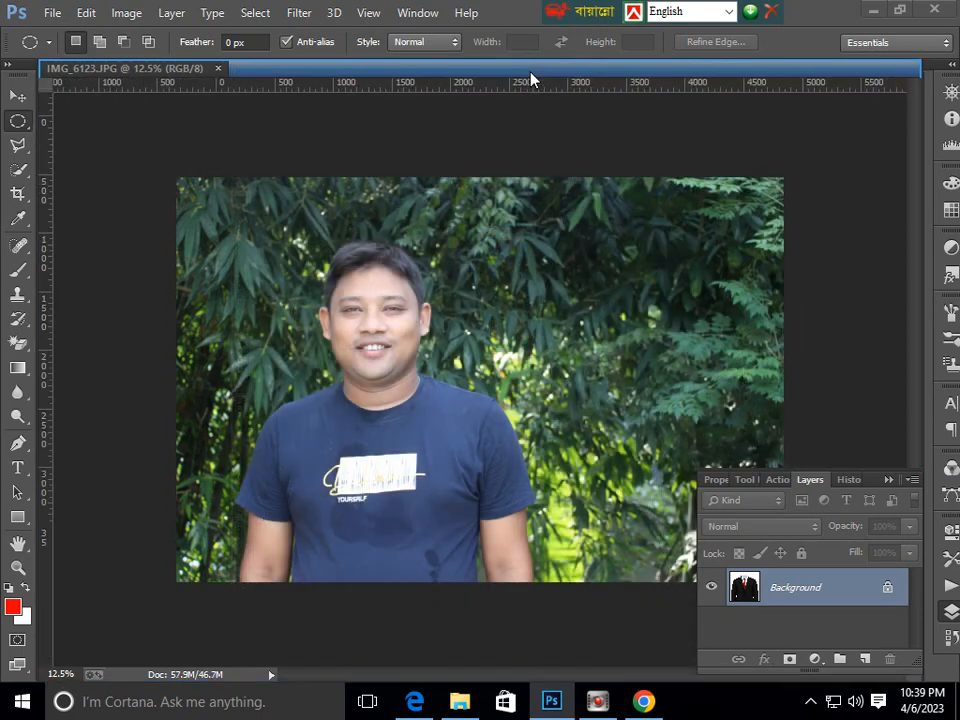
left_click(137, 68)
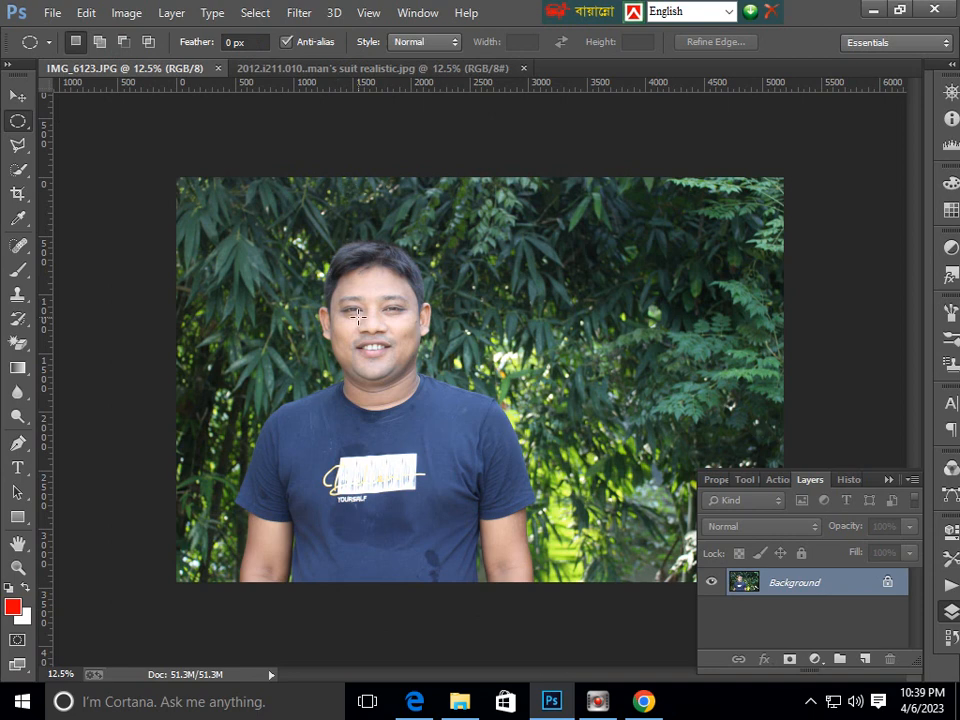
left_click(312, 70)
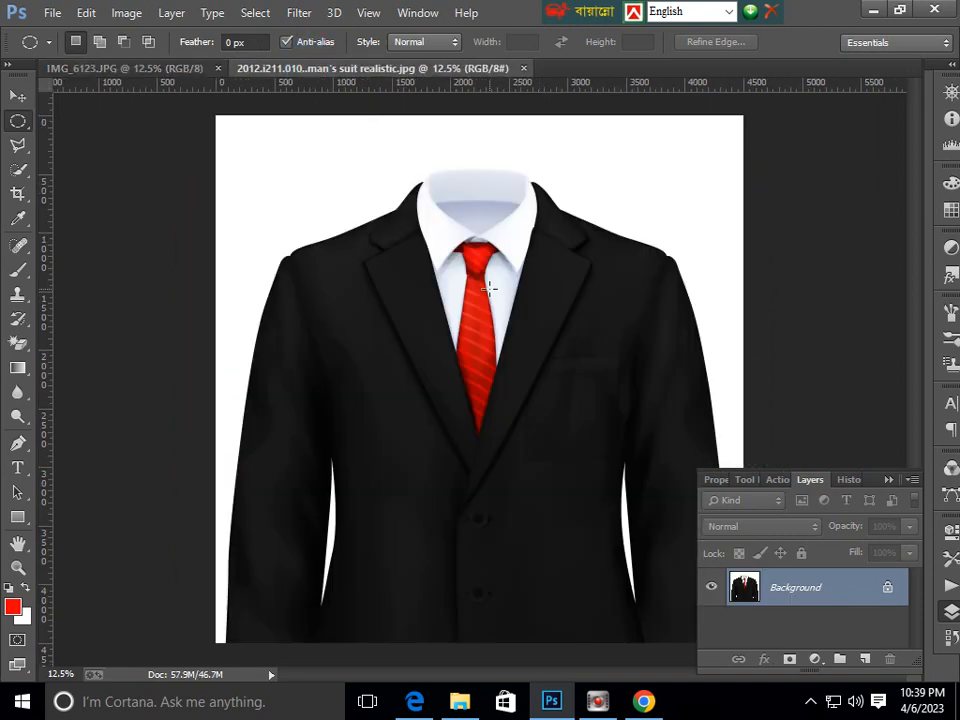
- Select the white background around the suit with the Quick Selection tool
key("ctrl+minus")
key("ctrl+minus")
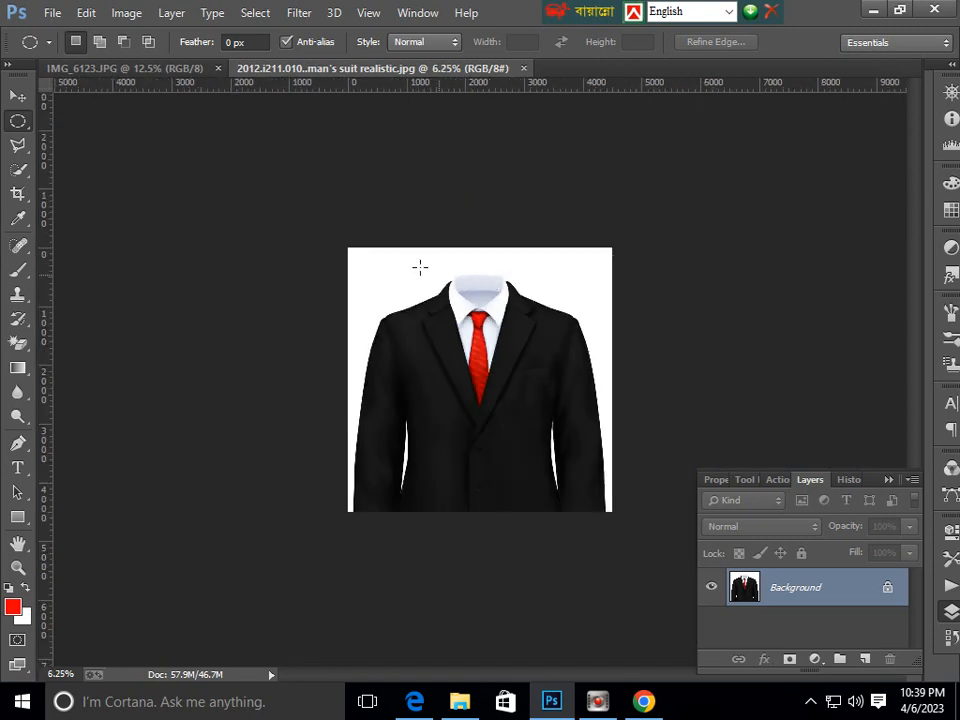
key("ctrl+plus")
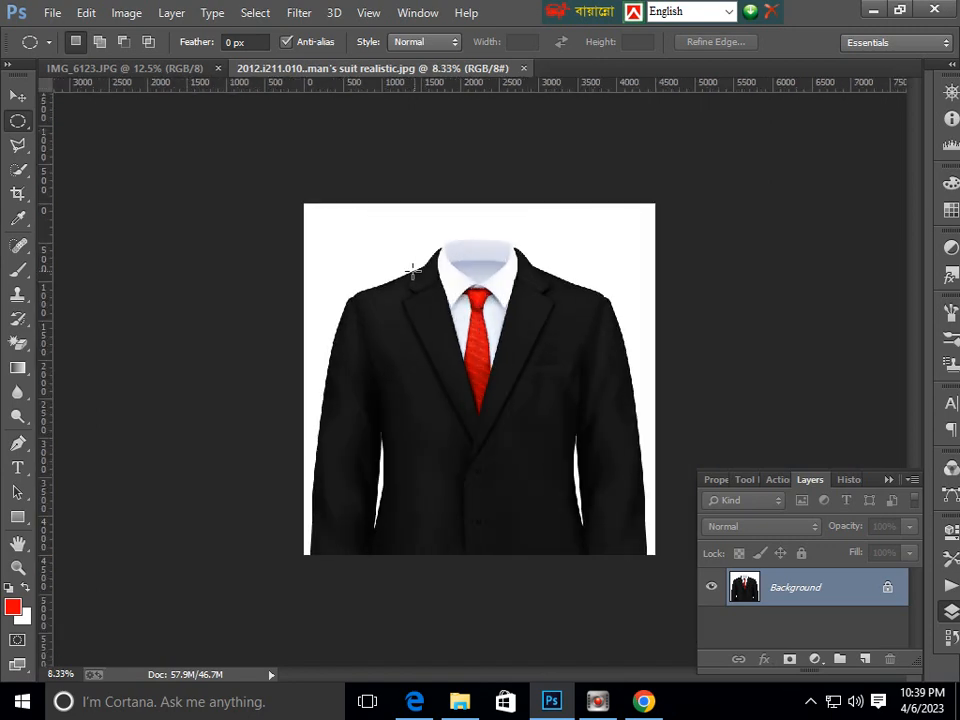
key("ctrl+plus")
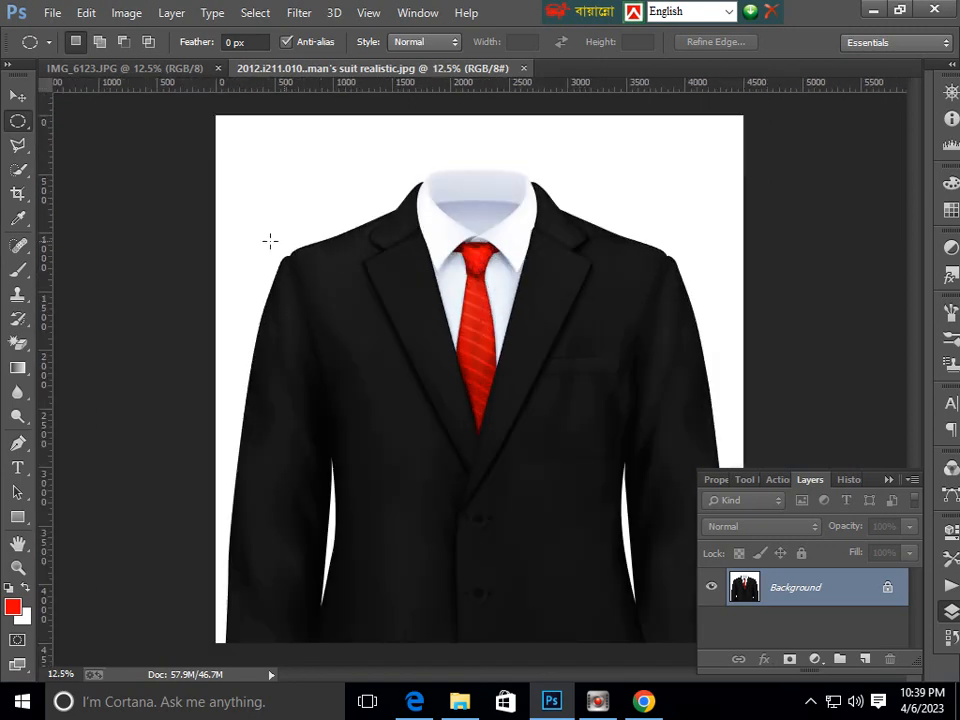
left_click(20, 168)
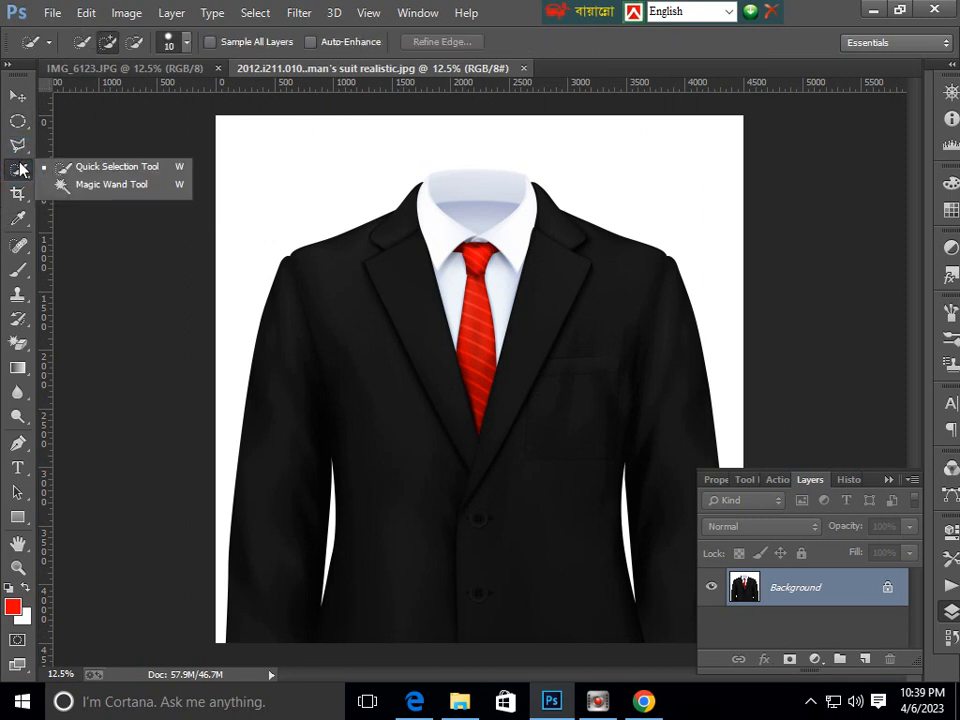
left_click(137, 173)
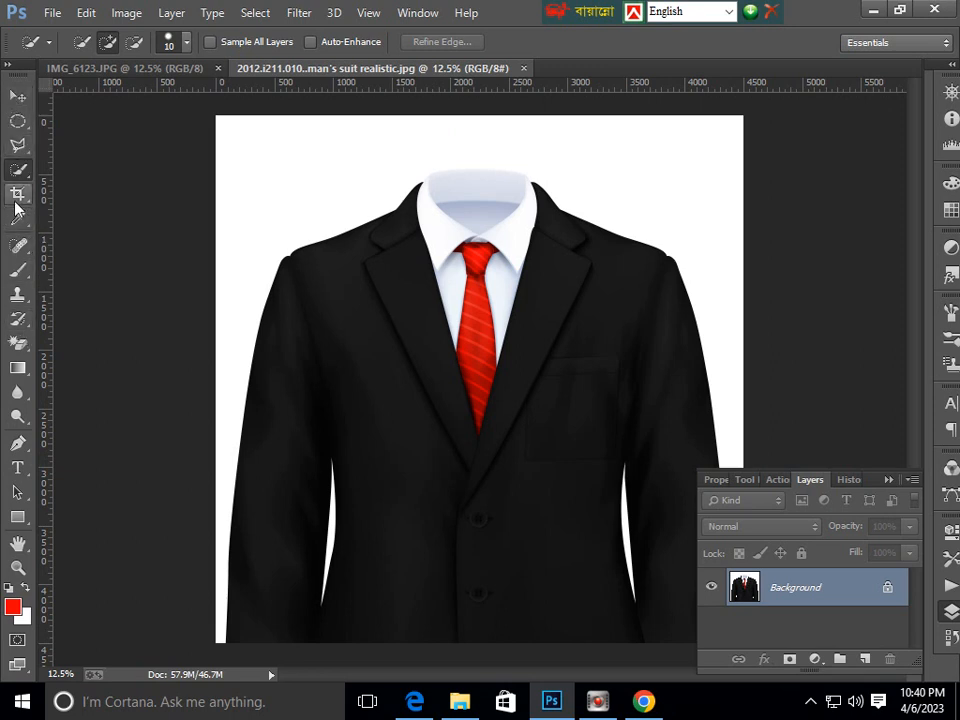
right_click(18, 170)
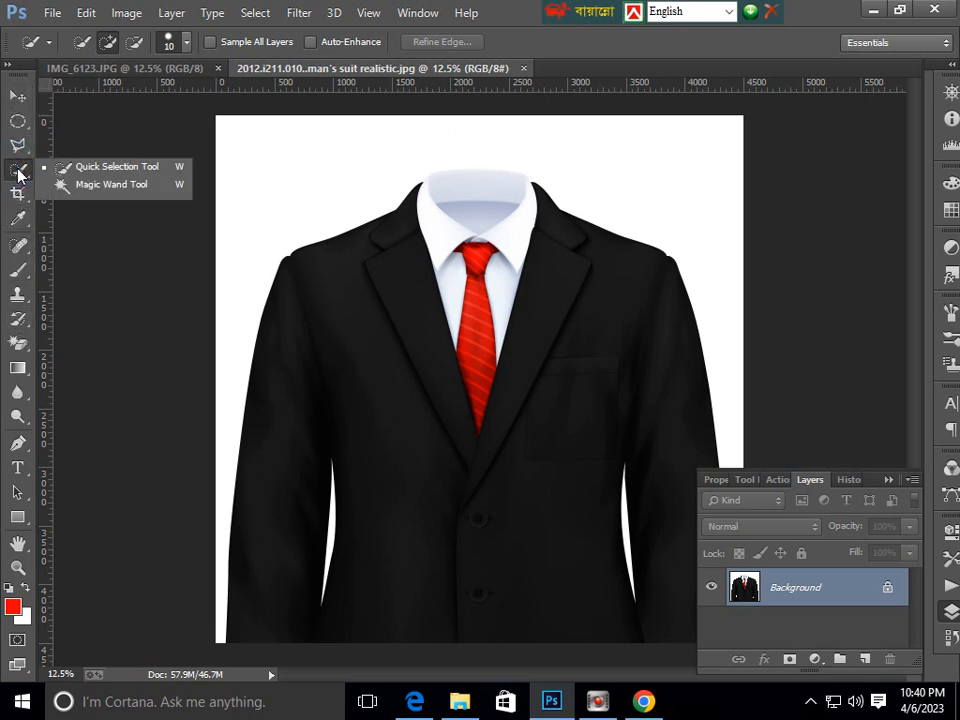
left_click(105, 172)
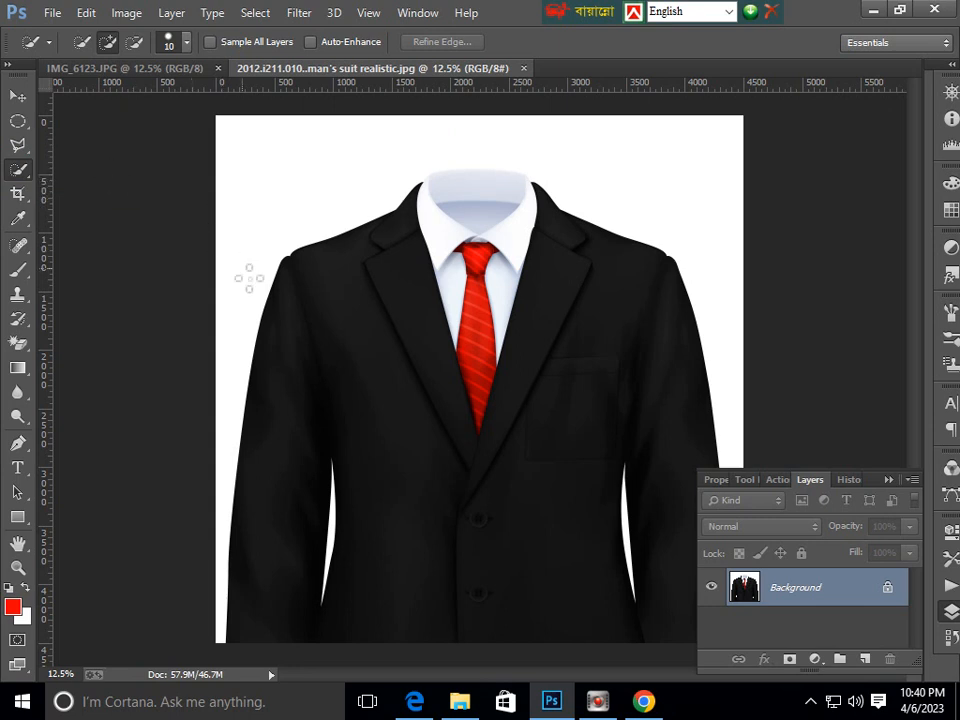
left_click(236, 354)
mouse_move(275, 203)
left_mouse_down()
mouse_move(274, 189)
mouse_move(326, 150)
mouse_move(375, 137)
mouse_move(598, 139)
mouse_move(617, 154)
left_mouse_up()
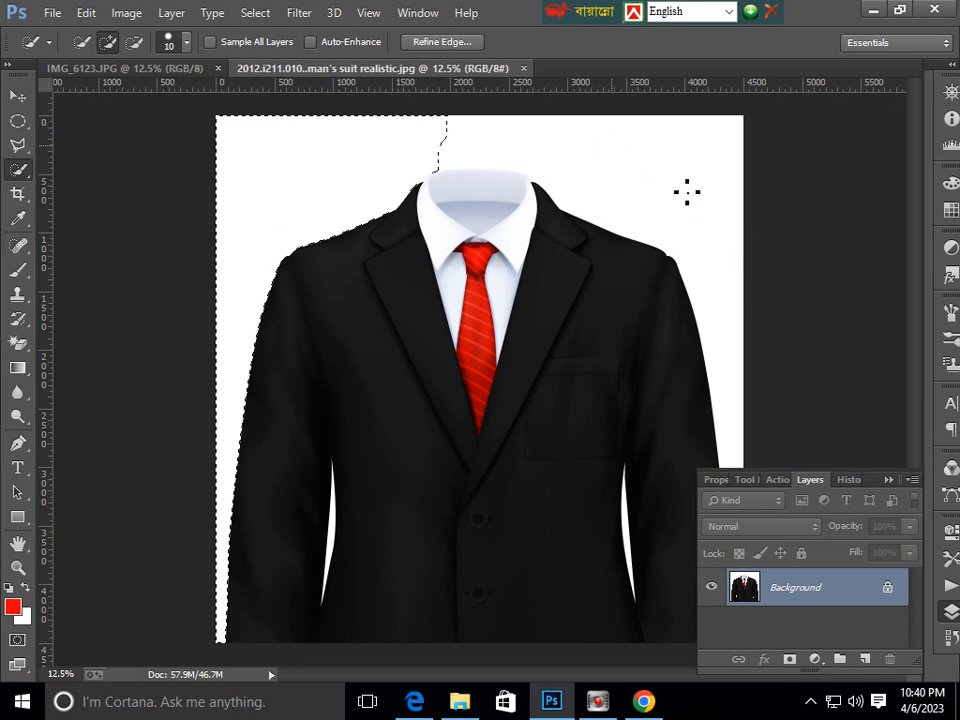
left_click_drag(681, 188, 711, 229)
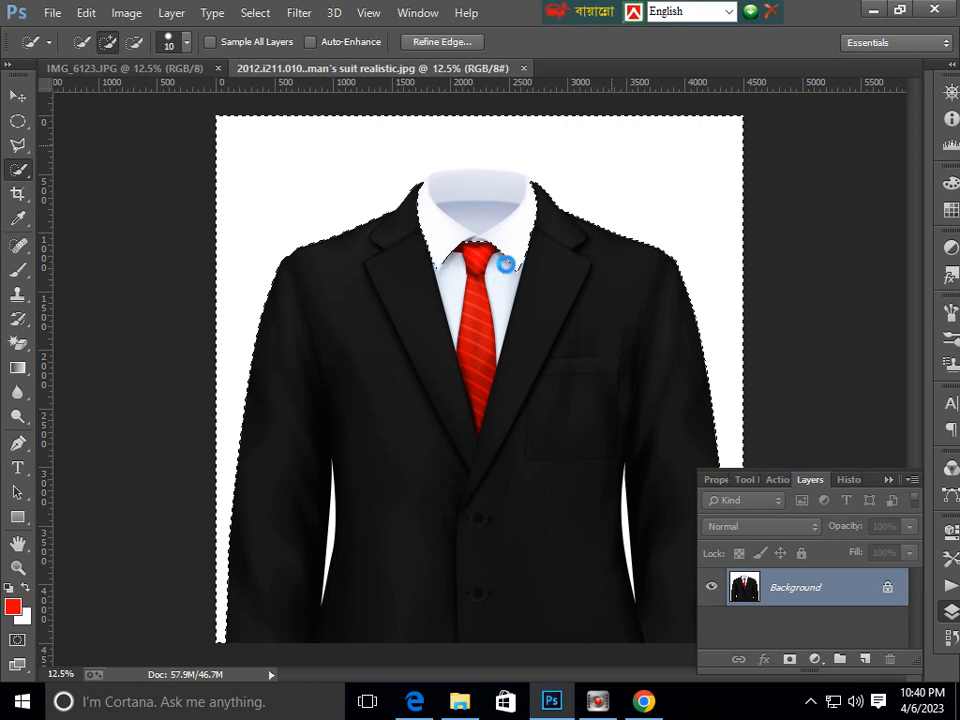
- Subtract the shirt collar and inner neck area from the background selection with the Quick Selection tool
key("ctrl+minus")
key("ctrl+minus")
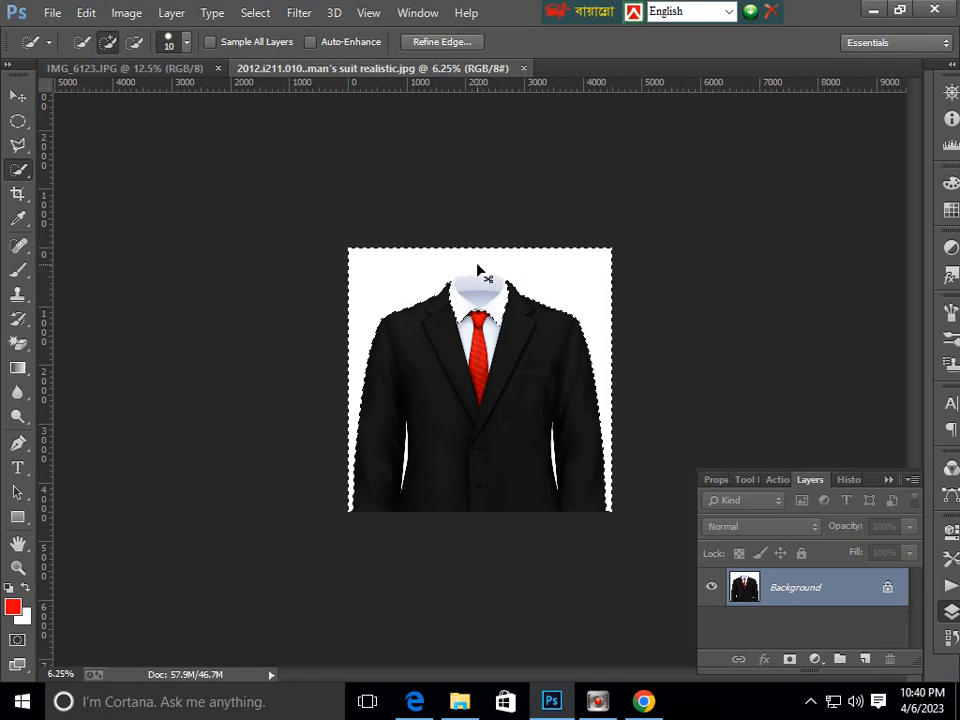
key("ctrl+plus")
key("ctrl+plus")
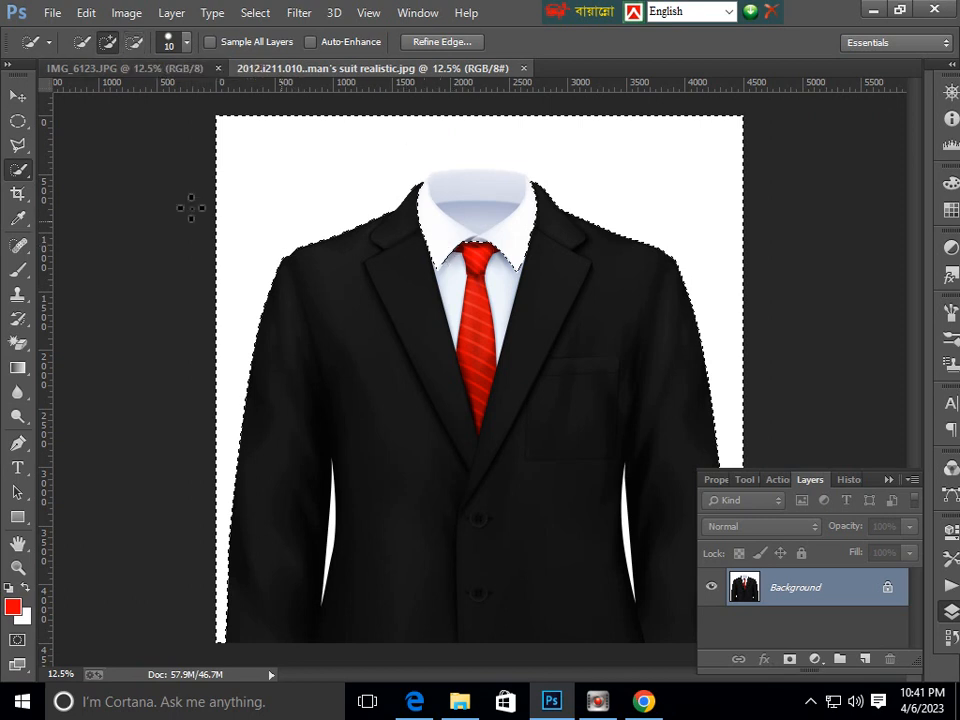
left_click(135, 43)
left_click(135, 44)
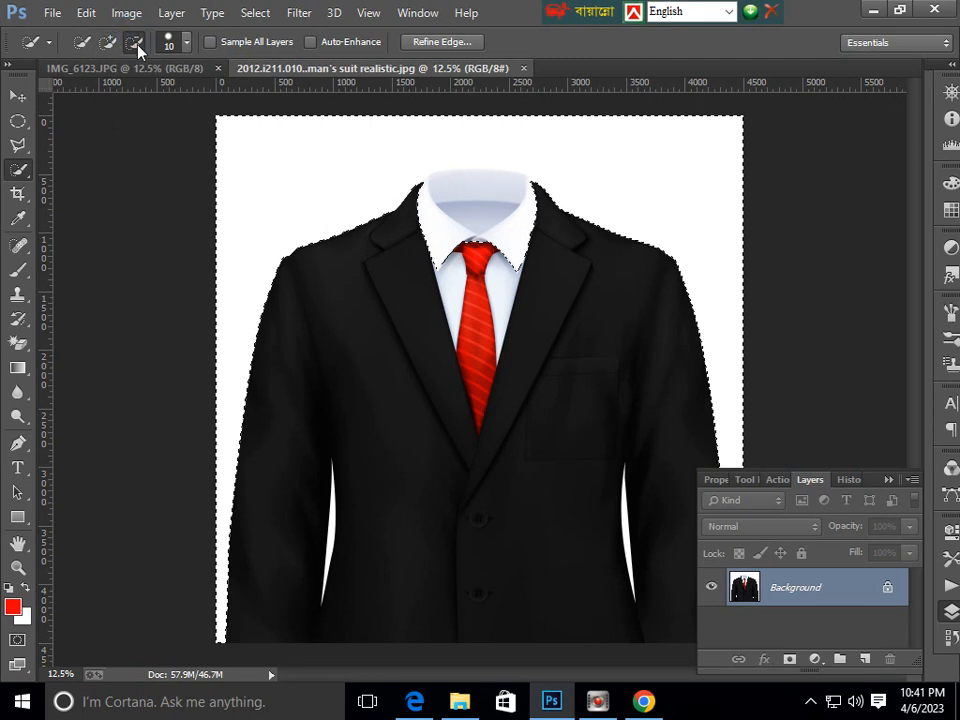
left_click(442, 243)
left_click(514, 262)
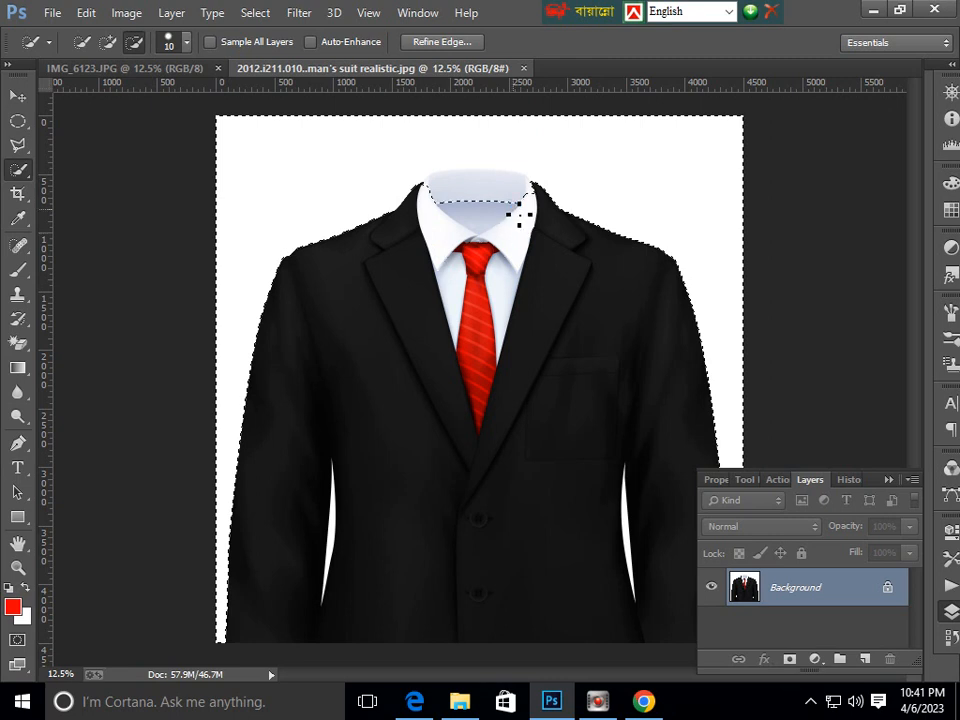
left_click(507, 204)
left_click(527, 227)
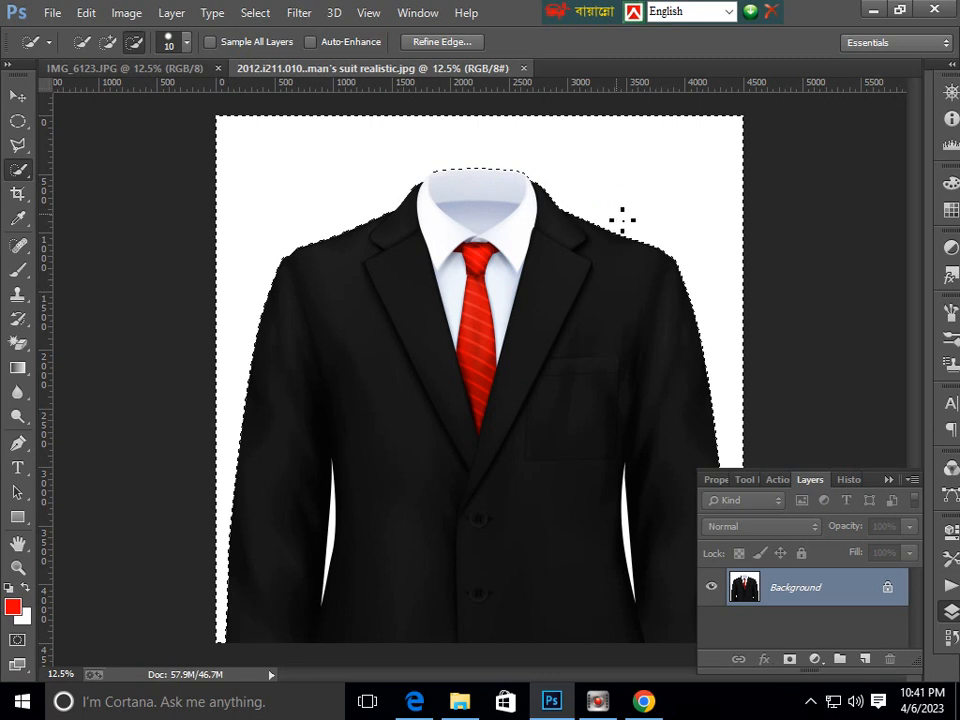
- Erase the selected white background around the suit with the Magic Eraser and clear the selection
left_click(18, 342)
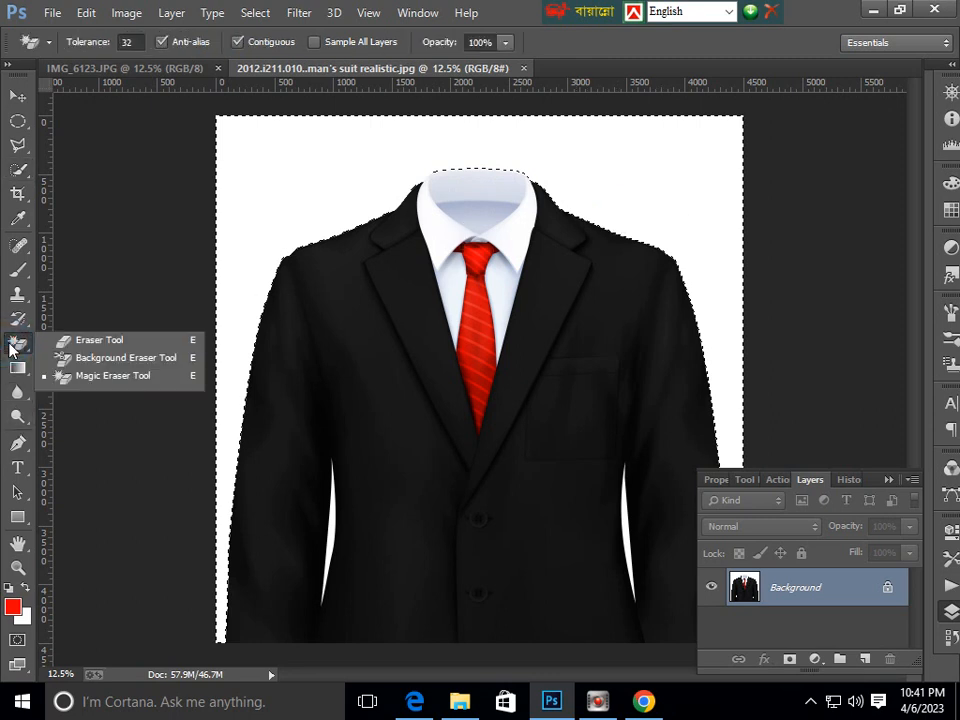
left_click(118, 379)
left_click(349, 181)
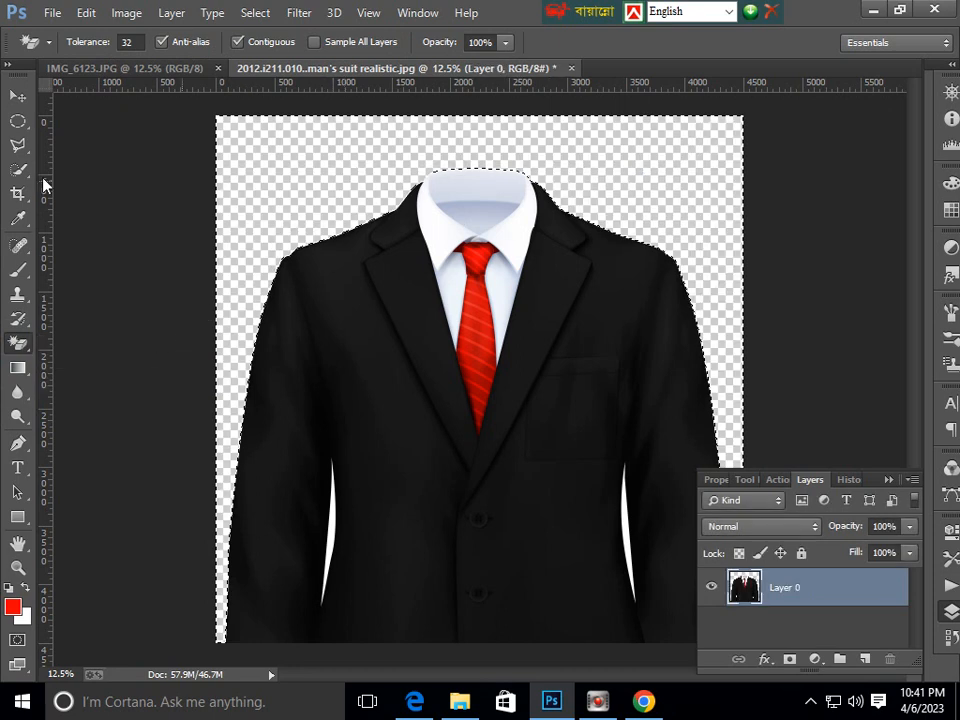
left_click(18, 121)
left_click(232, 173)
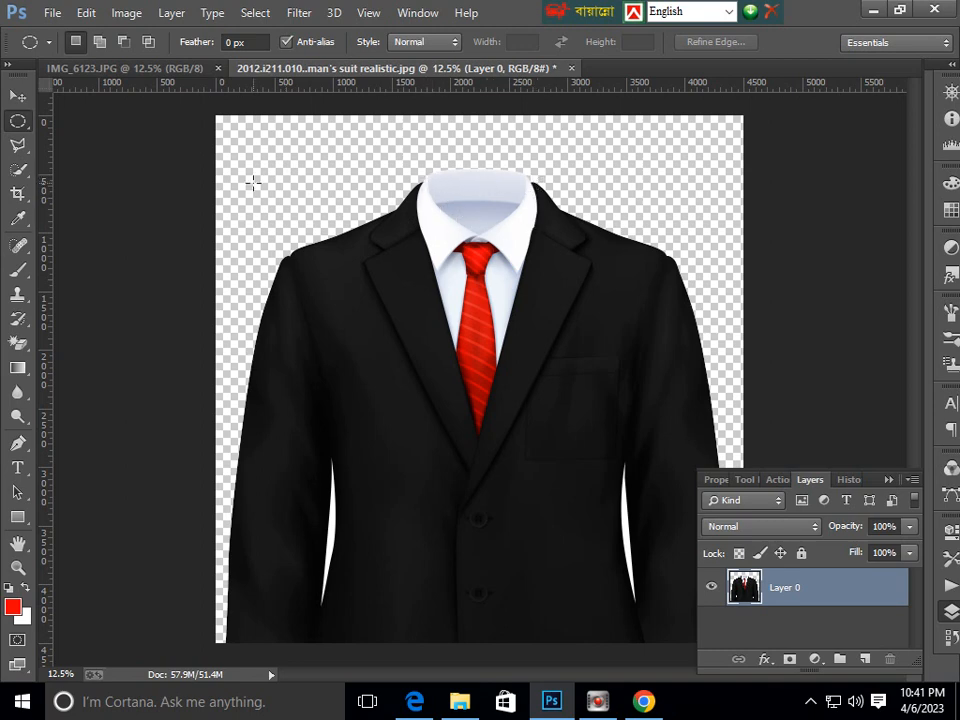
- Select the shirt collar and the inner neck area with the Quick Selection tool
left_click(16, 170)
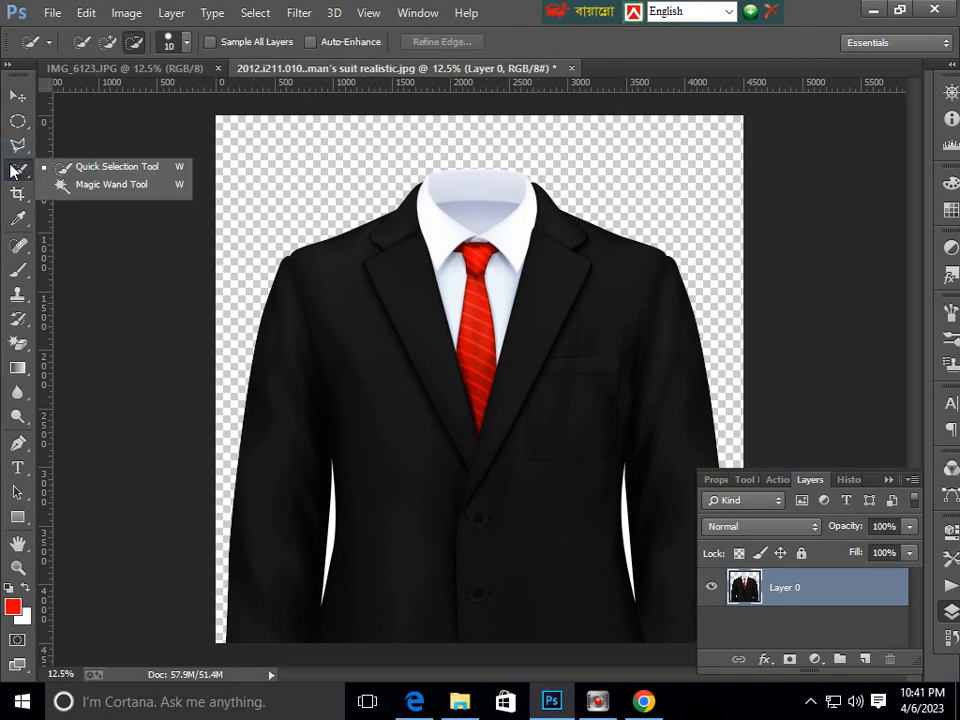
left_click(77, 170)
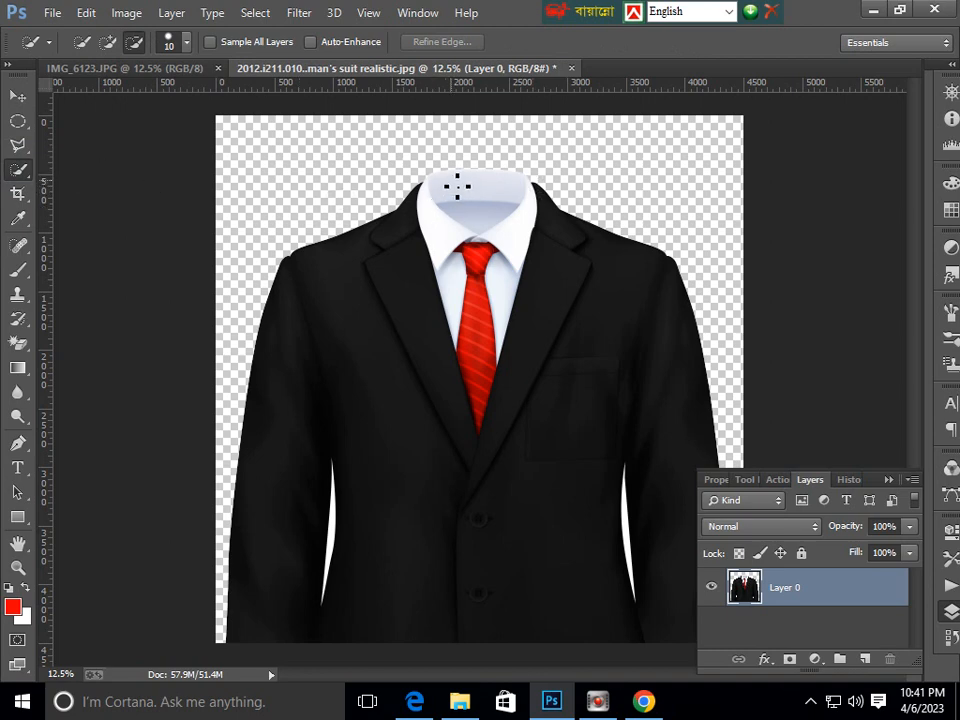
left_click_drag(444, 184, 507, 201)
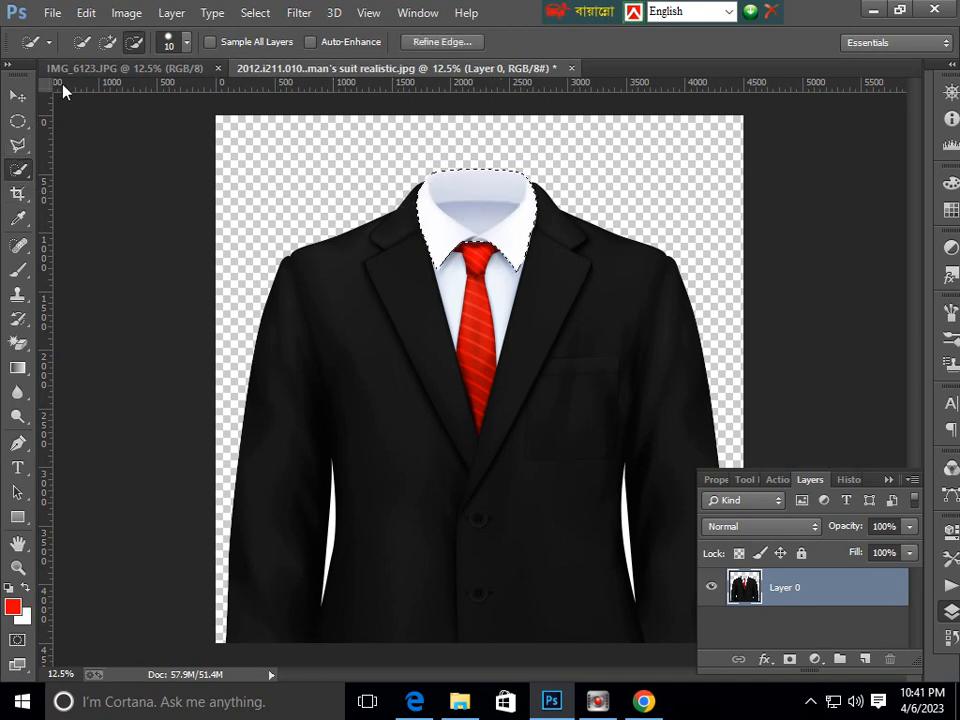
- Subtract both white collar flaps and their upper edges from the selection, keeping only the inner neck area selected
left_click(127, 45)
left_click(439, 242)
left_click(437, 231)
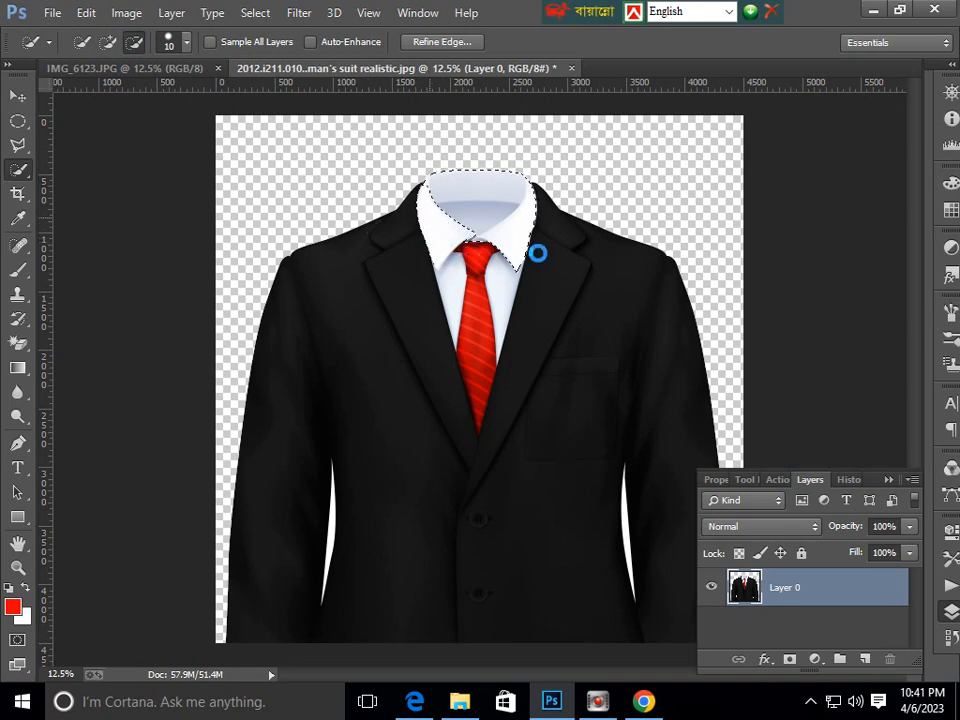
left_click(517, 254)
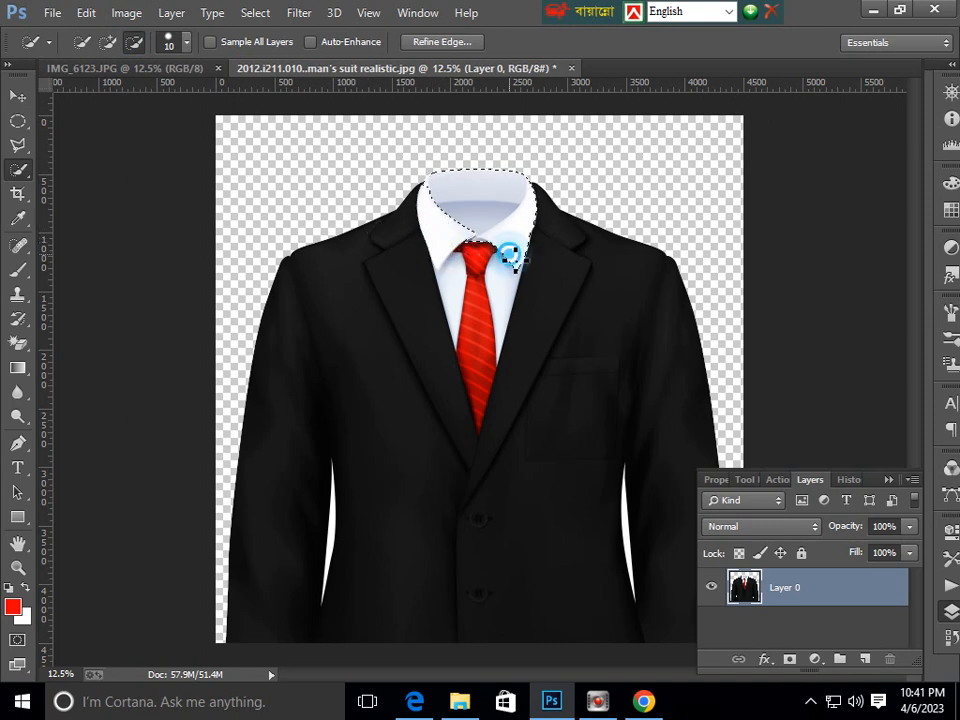
left_click(518, 248)
key("ctrl+plus")
left_click_drag(519, 193, 499, 354)
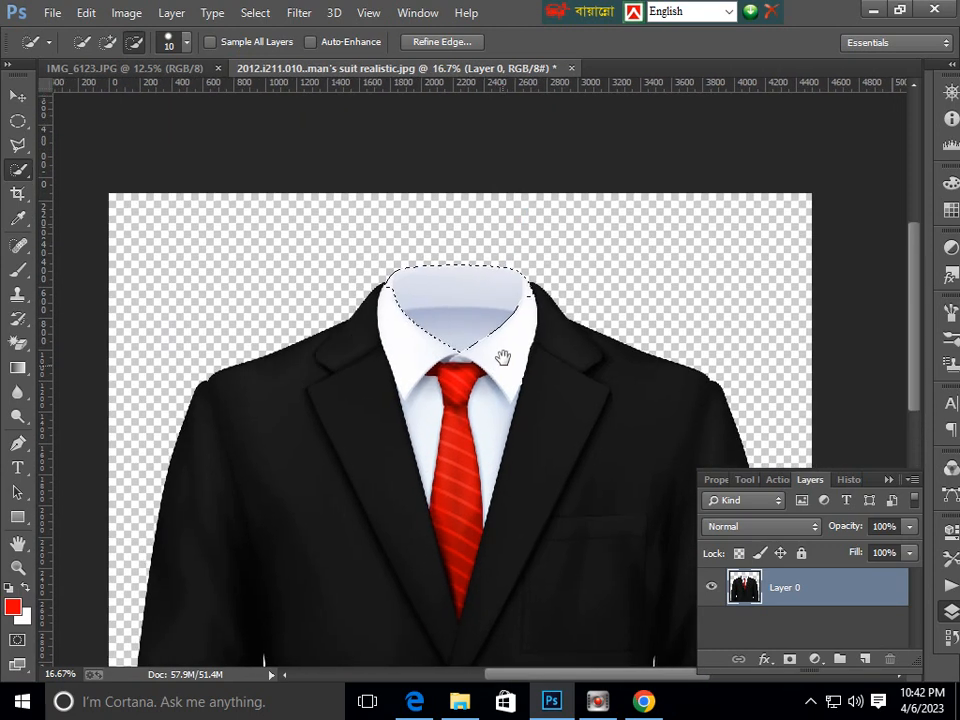
key("ctrl+plus")
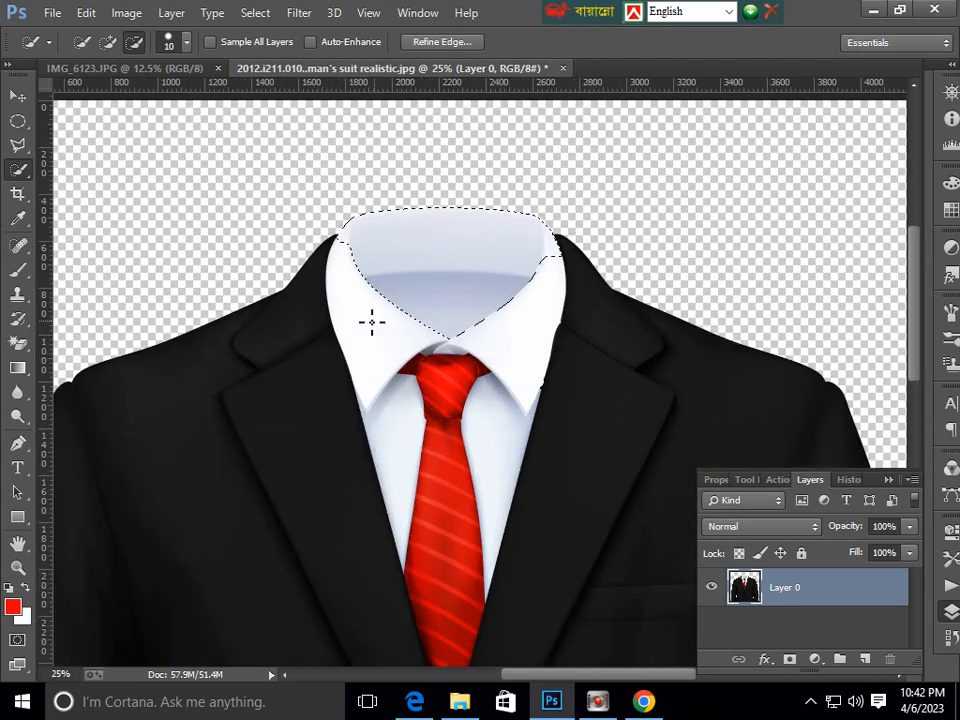
left_click(339, 232)
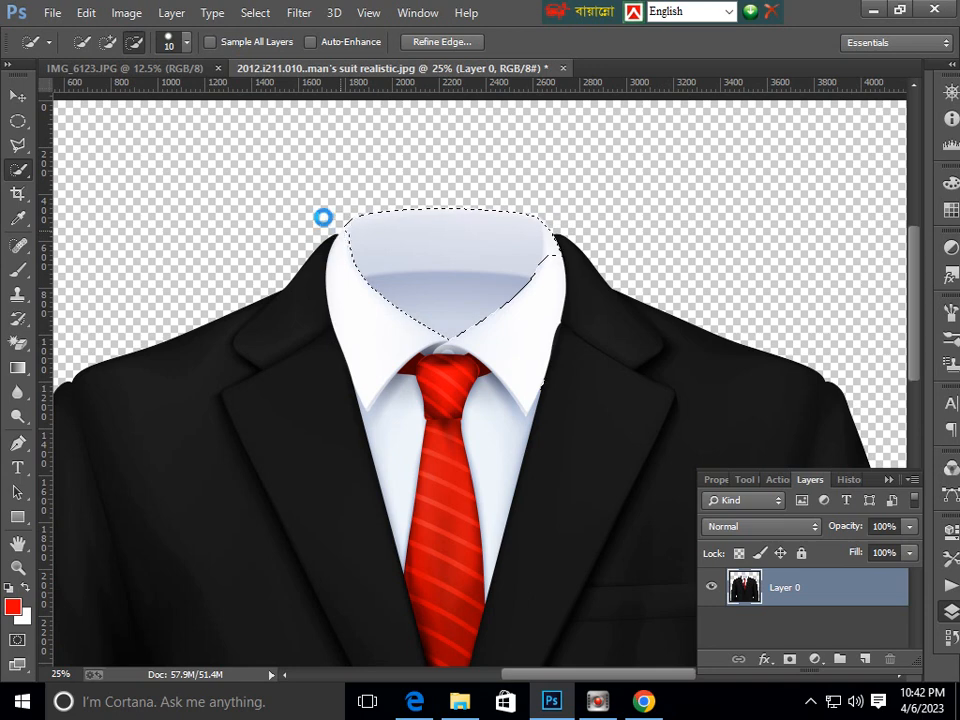
left_click(558, 252)
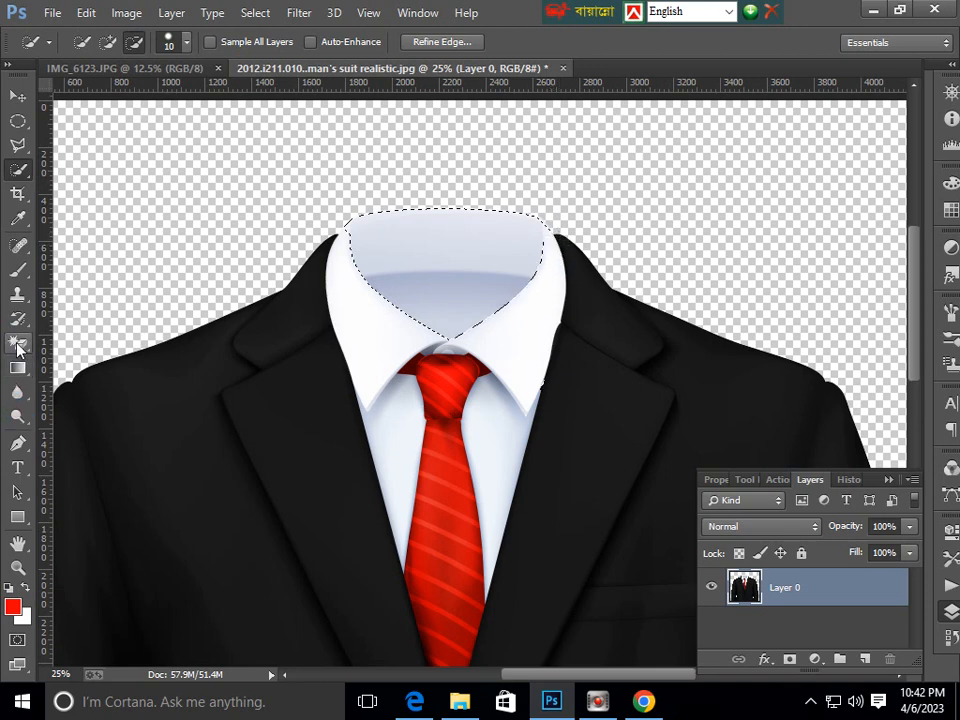
- Erase the inner neck area and its shadow band with the Magic Eraser and clear the selection
left_click(16, 343)
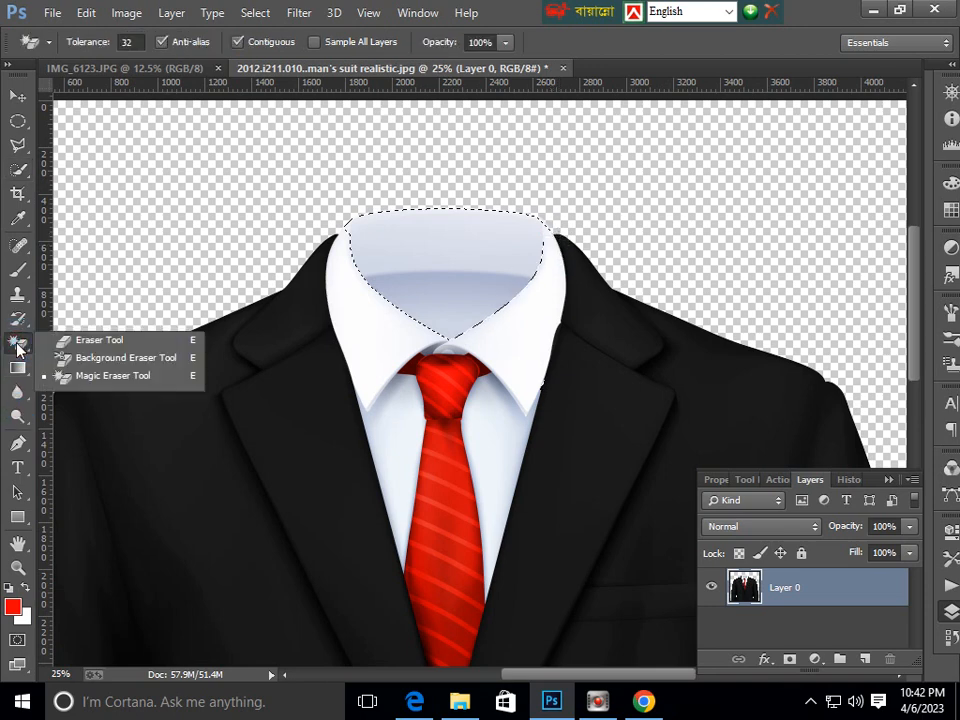
left_click(92, 377)
left_click(456, 255)
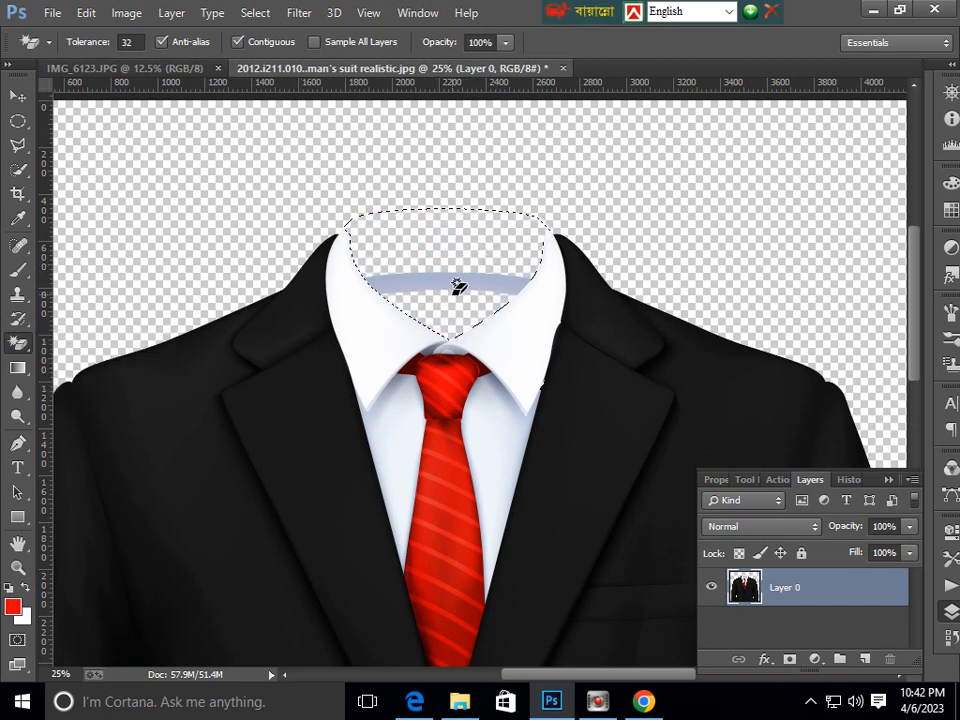
left_click(440, 281)
left_click(403, 219)
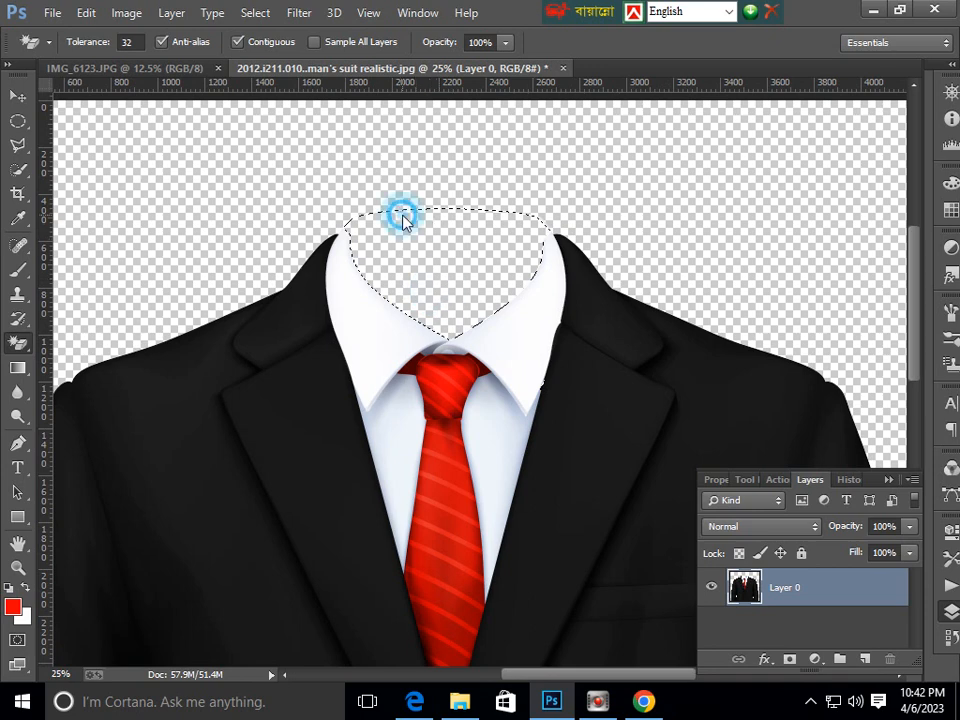
left_click(23, 120)
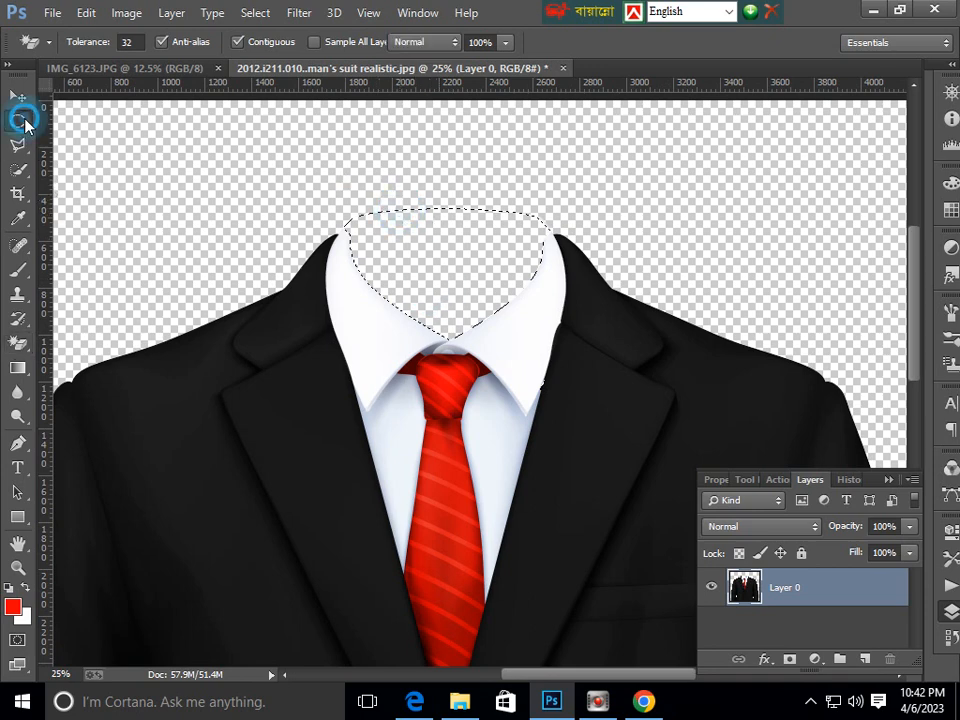
left_click(264, 154)
left_click_drag(360, 161, 511, 269)
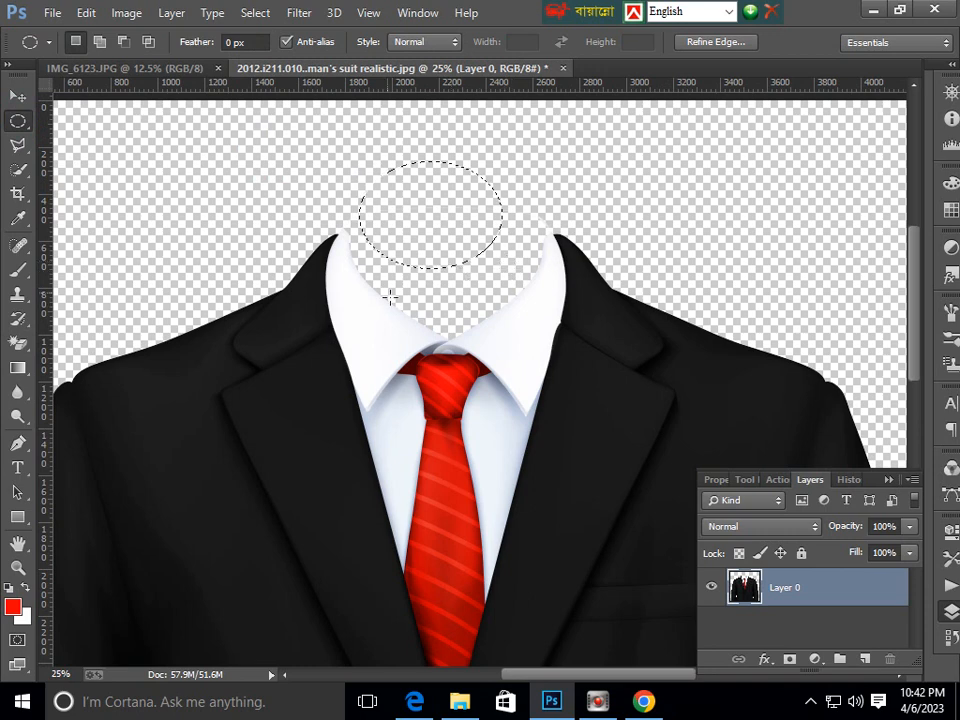
key("ctrl+minus")
key("ctrl+minus")
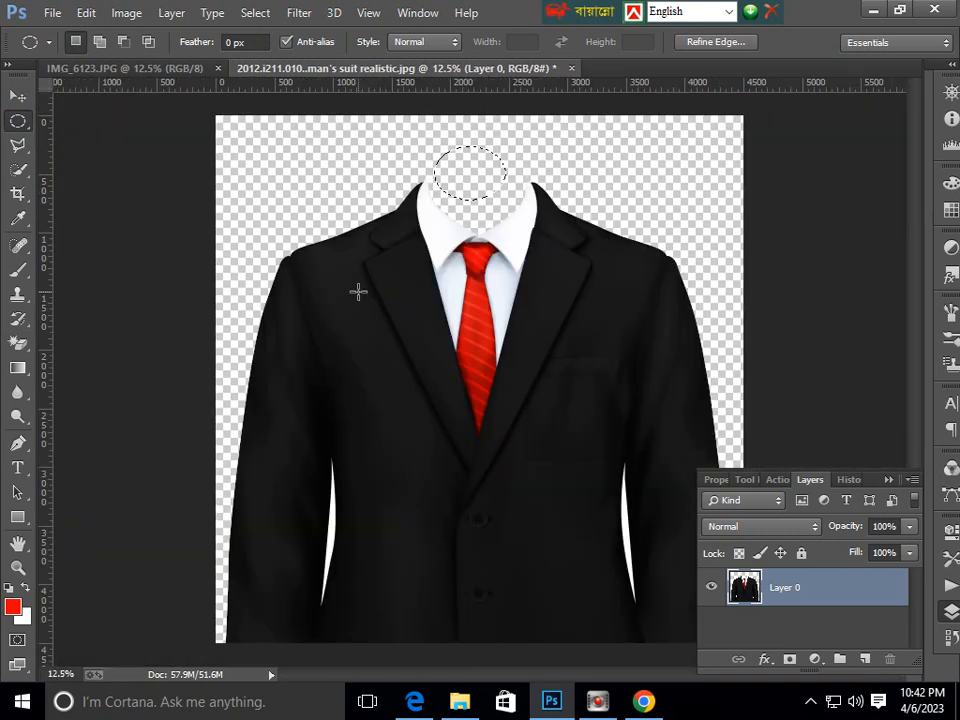
left_click(440, 214)
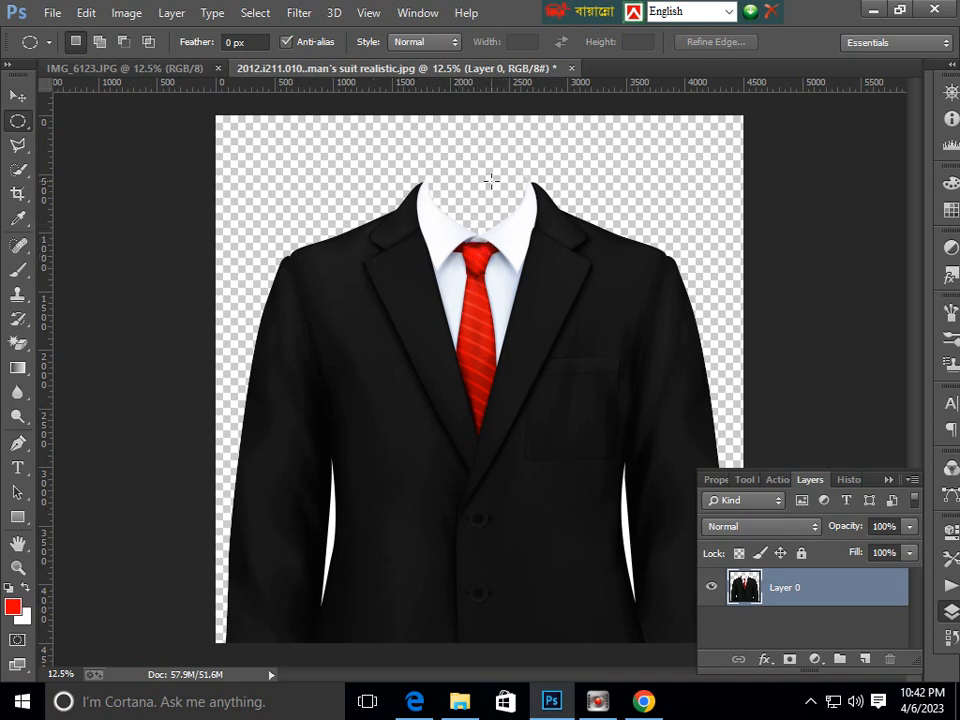
left_click_drag(483, 161, 526, 198)
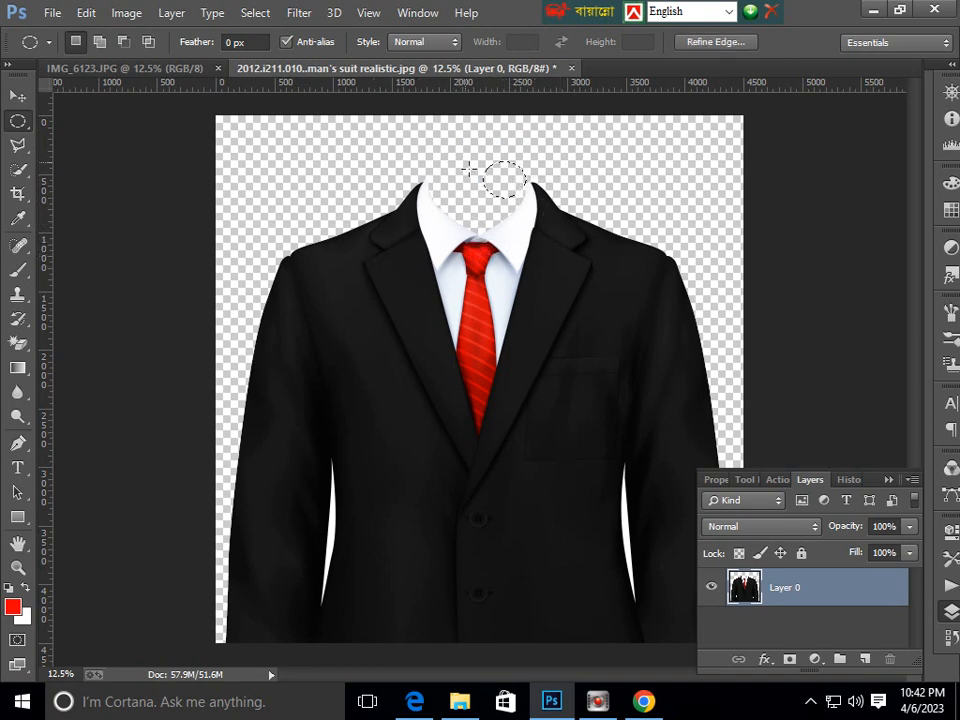
key("ctrl+d")
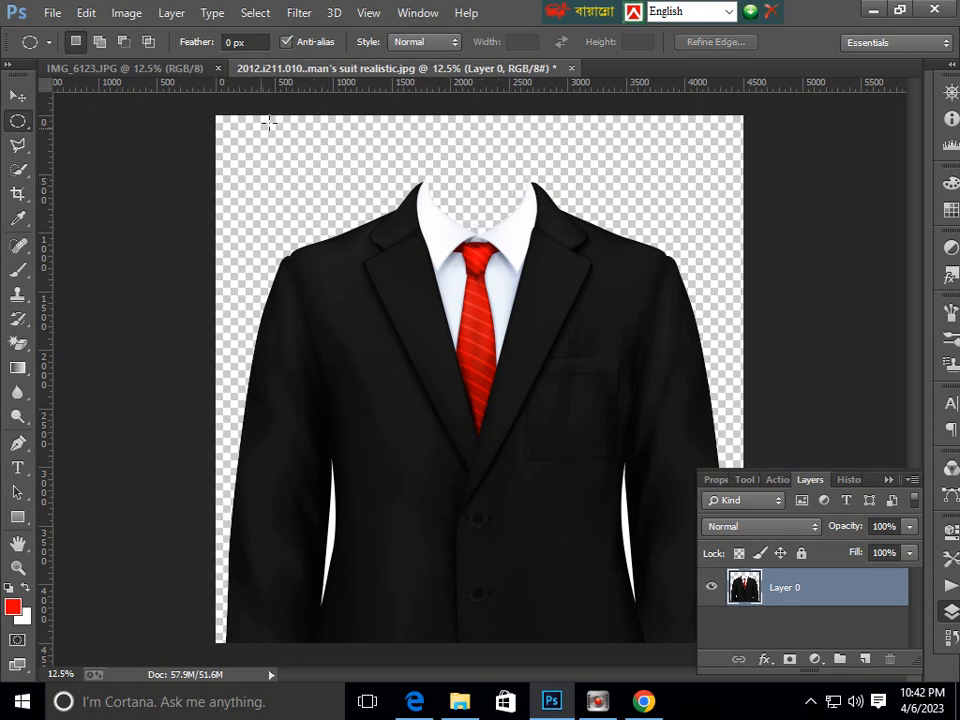
- Copy the suit layer into IMG_6123.JPG with its collar around the man's neck, and dock the suit document back as a tab
left_click_drag(439, 68, 716, 162)
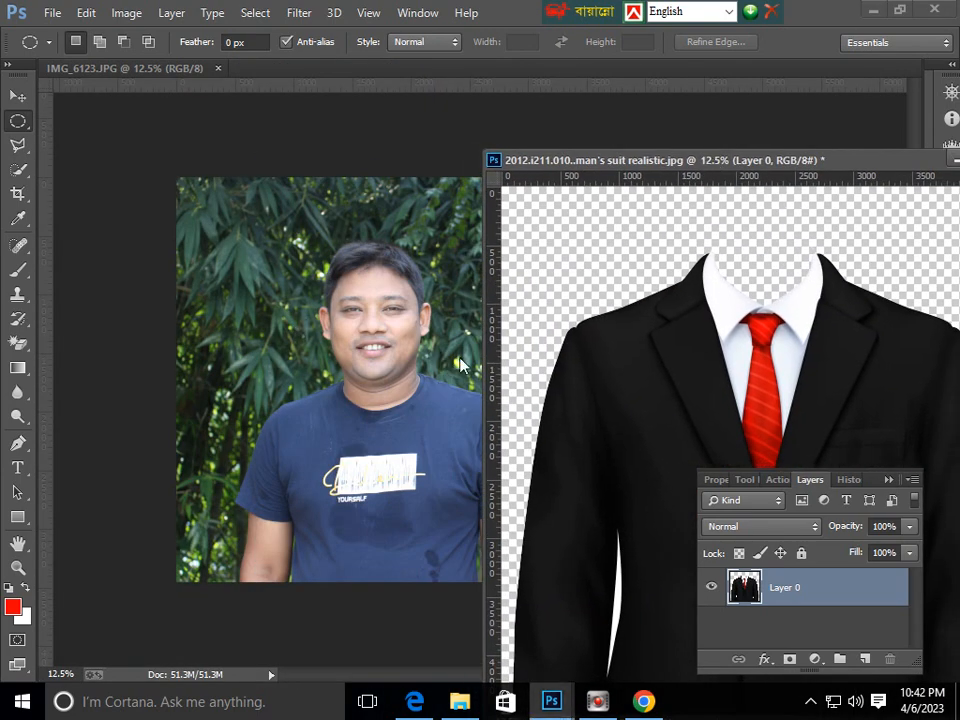
left_click(19, 97)
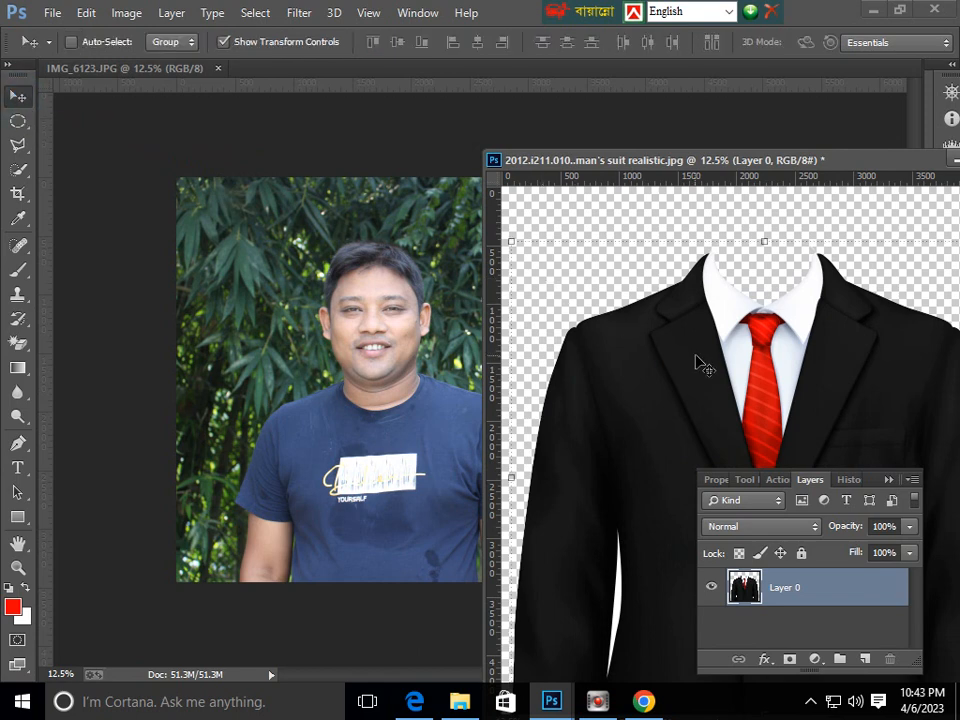
left_click_drag(679, 353, 460, 405)
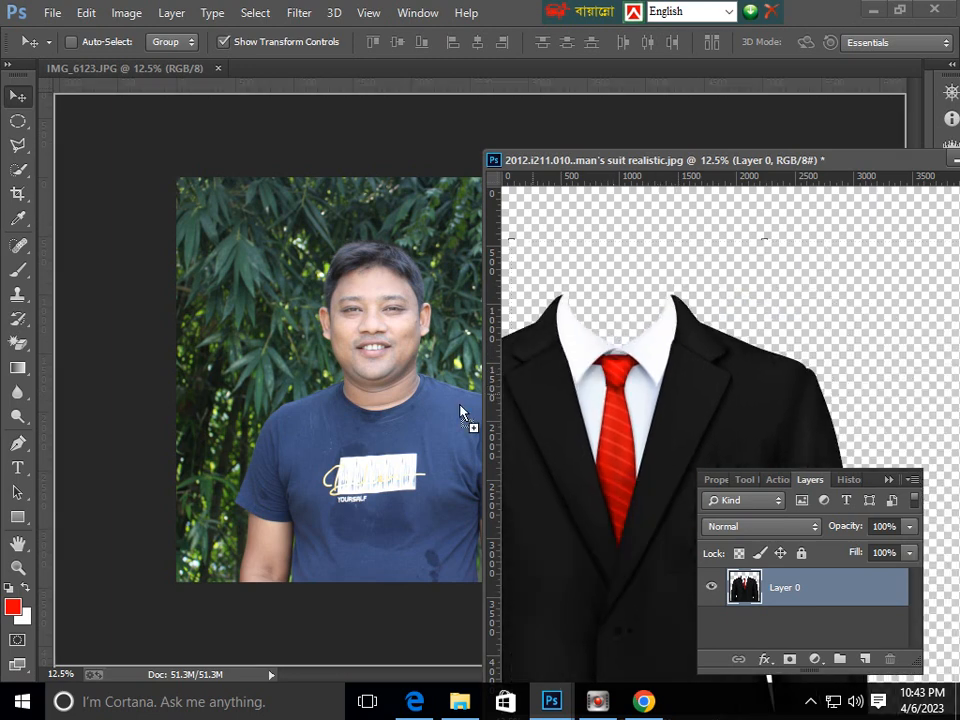
left_click_drag(376, 422, 314, 478)
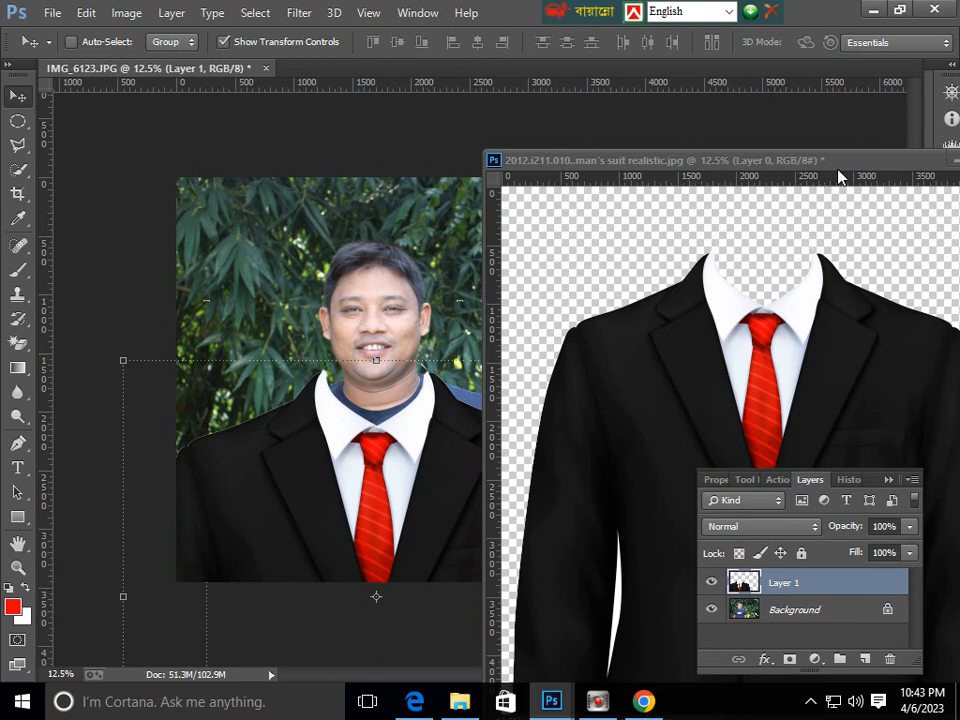
left_click_drag(836, 161, 660, 77)
left_click(214, 70)
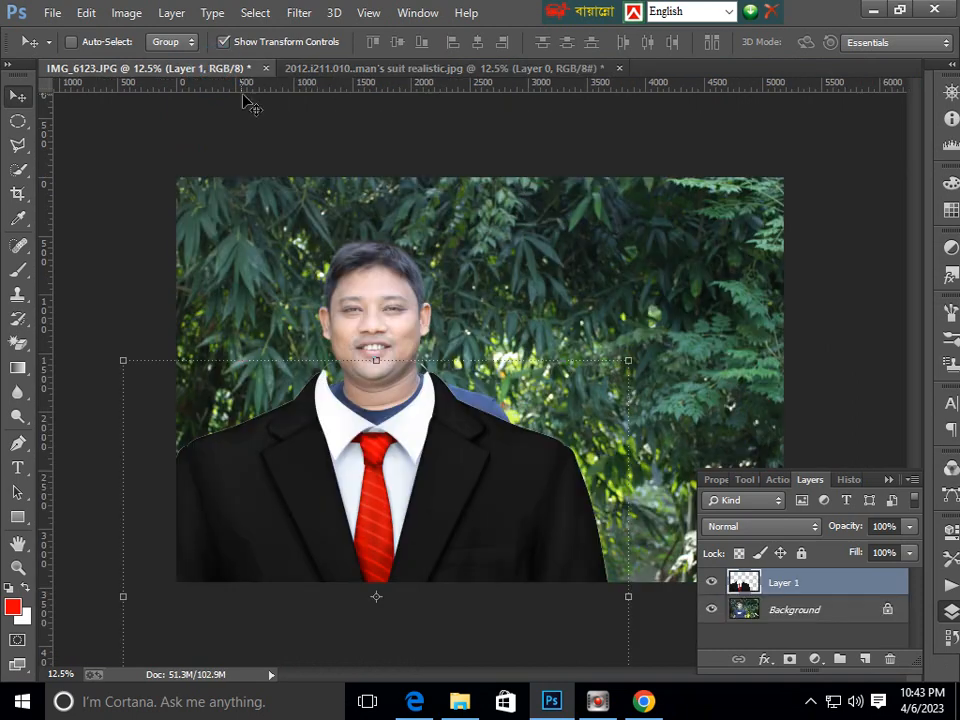
- Delete the stray arc lines above the suit's collar using an elliptical selection over the man's lower face and neck, then deselect
key("ctrl+plus")
key("ctrl+plus")
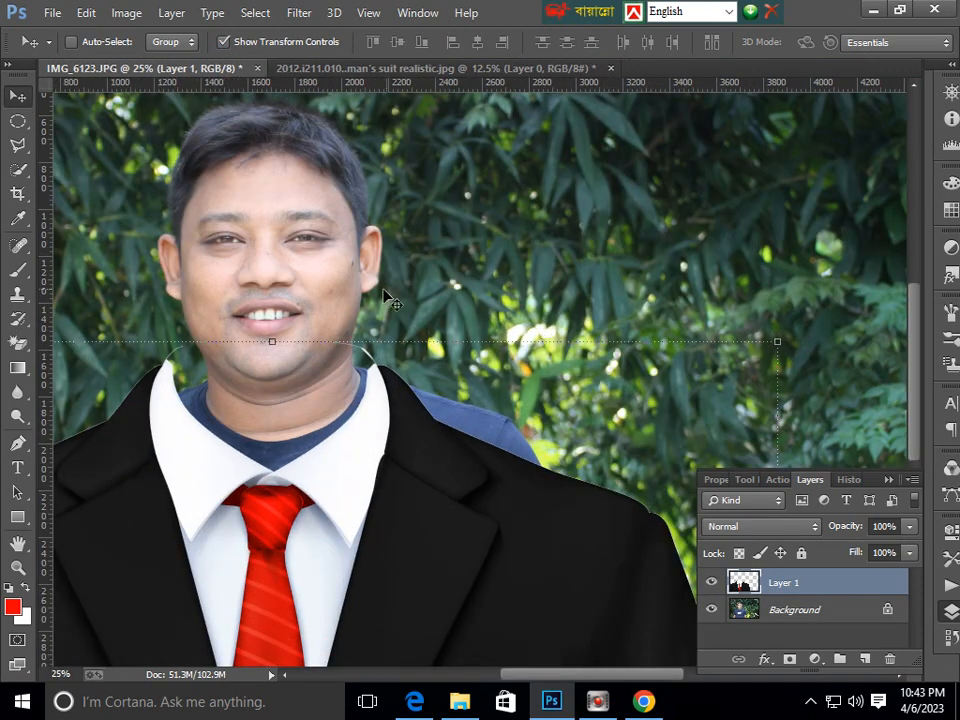
left_click_drag(282, 293, 386, 278)
left_click(557, 262)
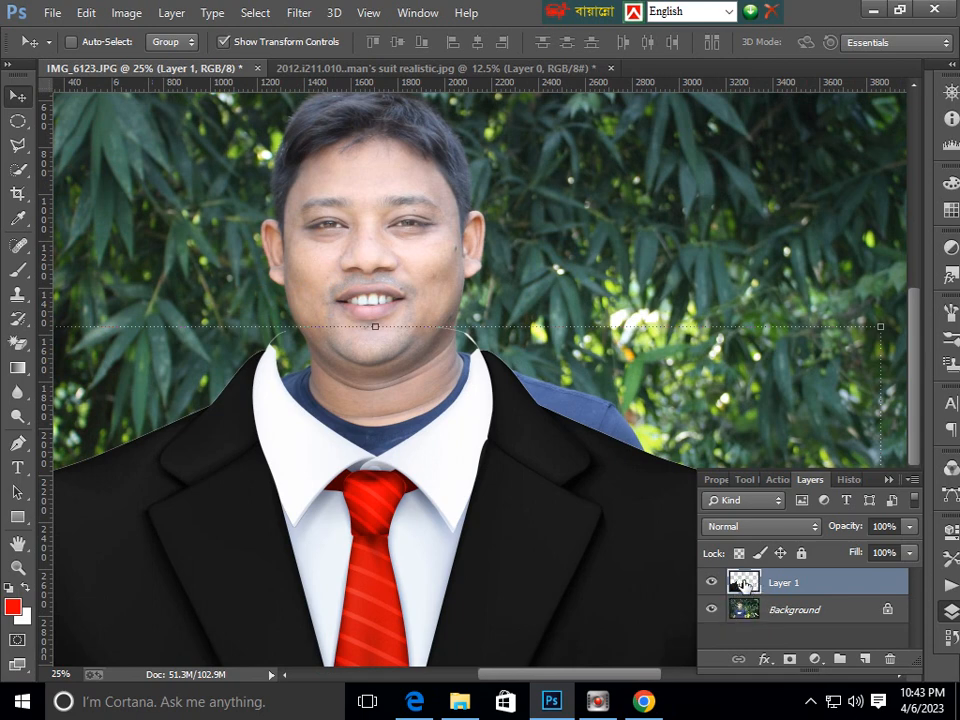
left_click(578, 254)
left_click(17, 120)
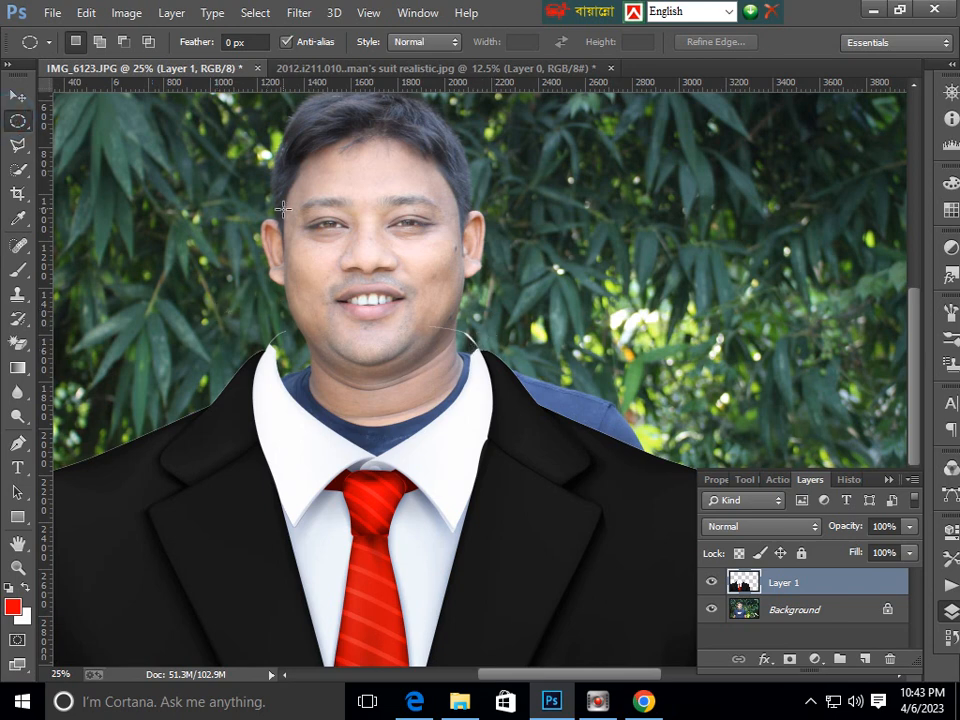
left_click_drag(264, 214, 482, 420)
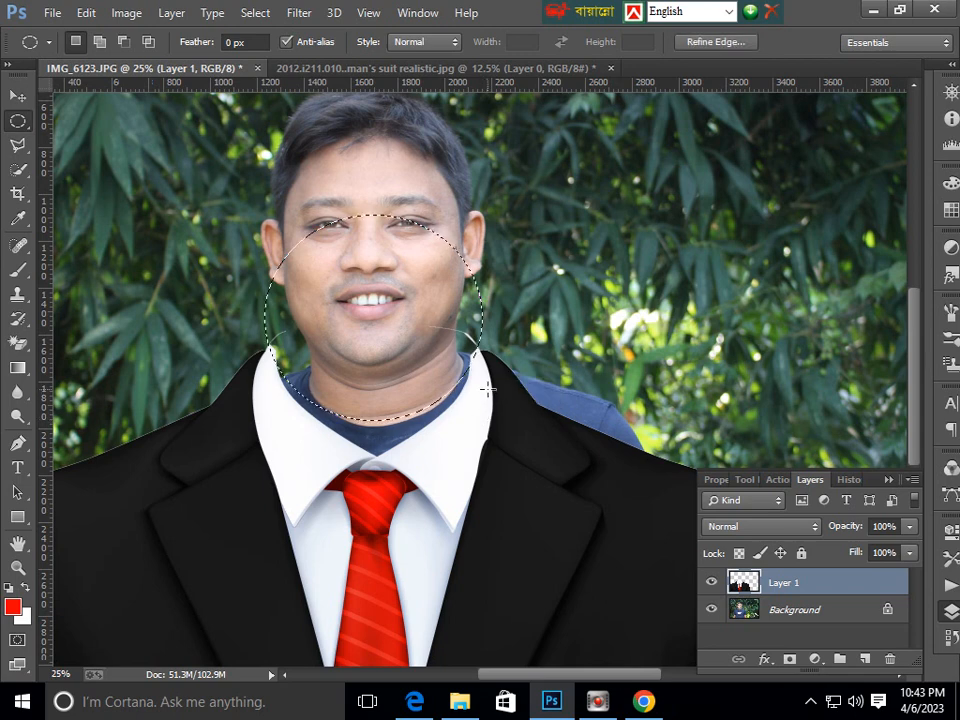
key("Delete")
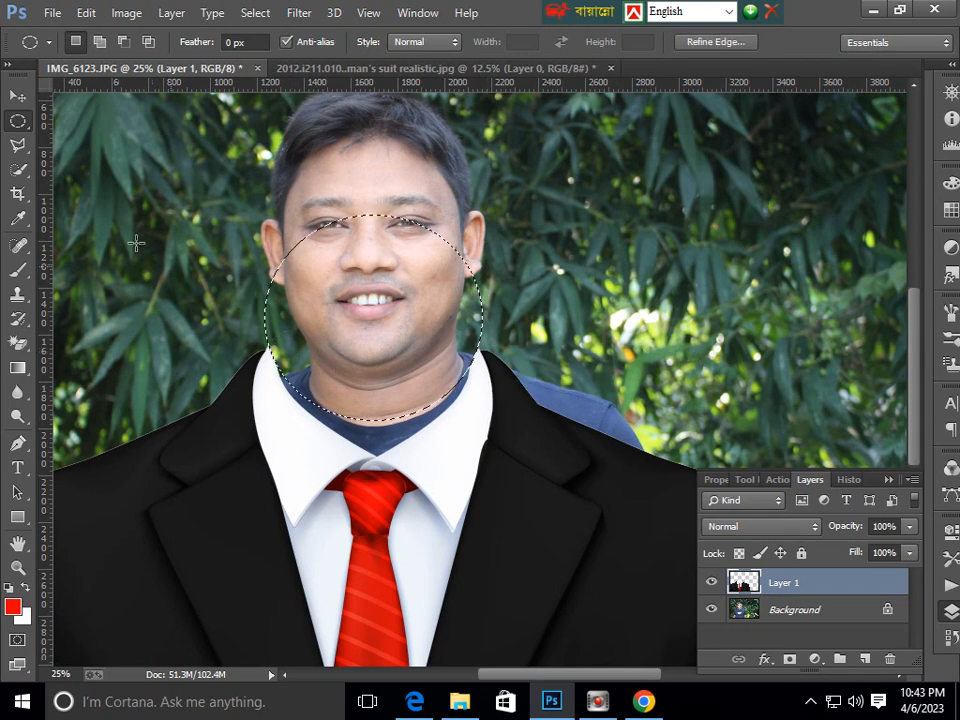
left_click(107, 214)
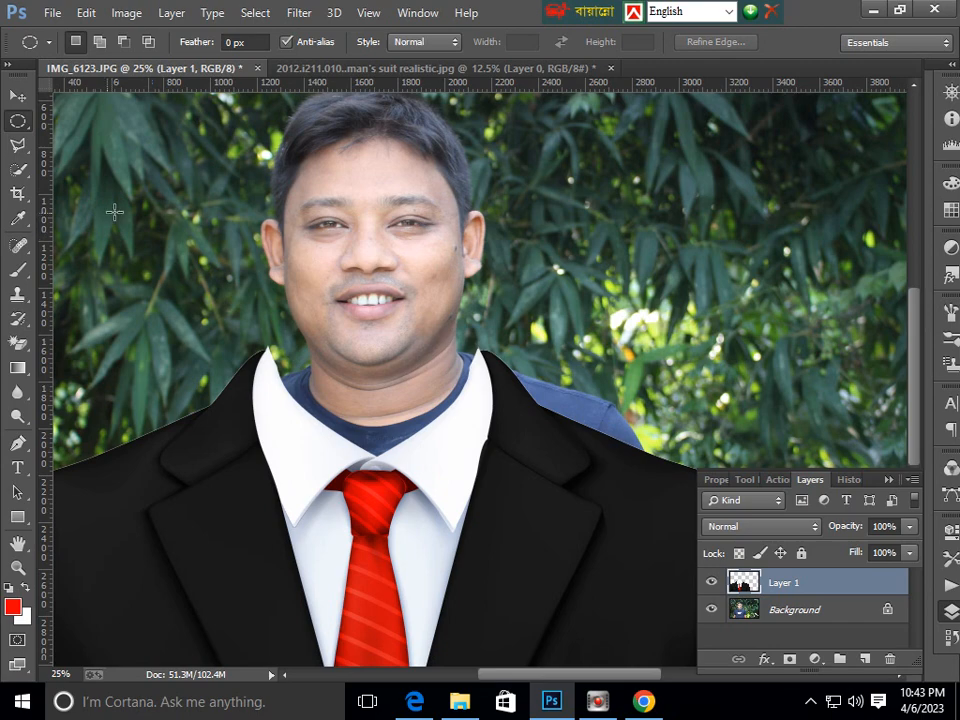
- Scale the suit layer from its upper-left corner to about 94% width and 99% height
left_click(18, 95)
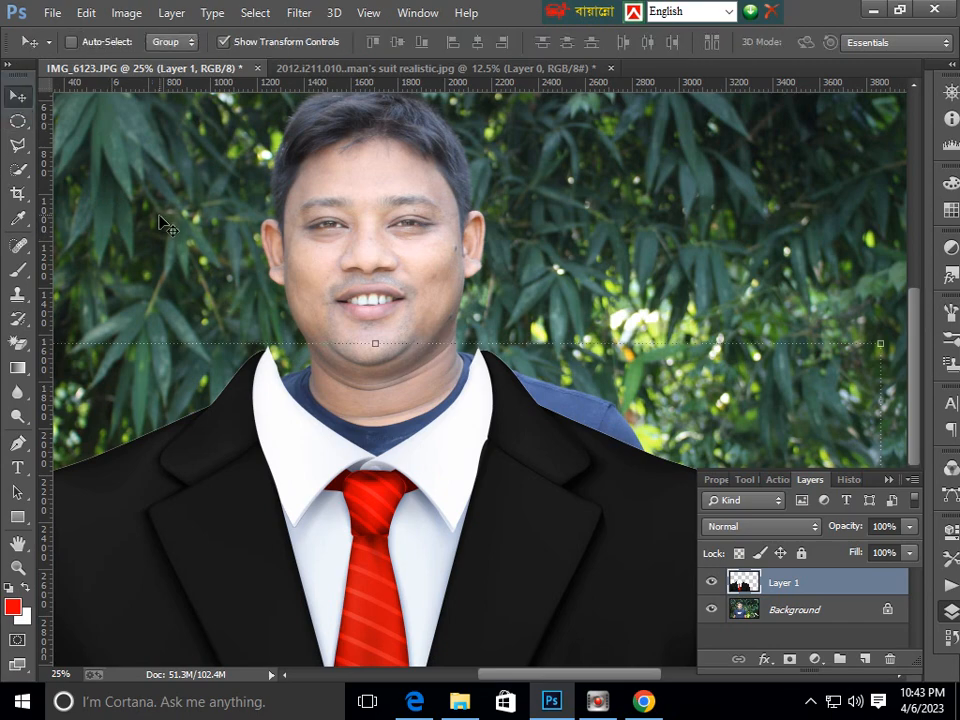
key("ctrl+minus")
key("ctrl+minus")
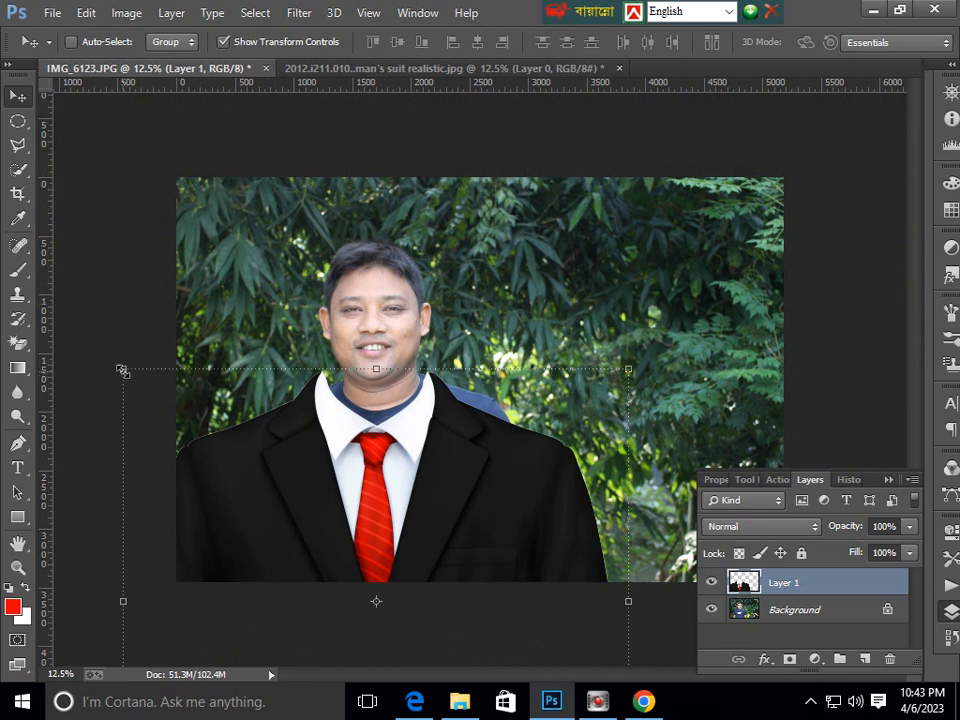
left_click_drag(122, 371, 151, 374)
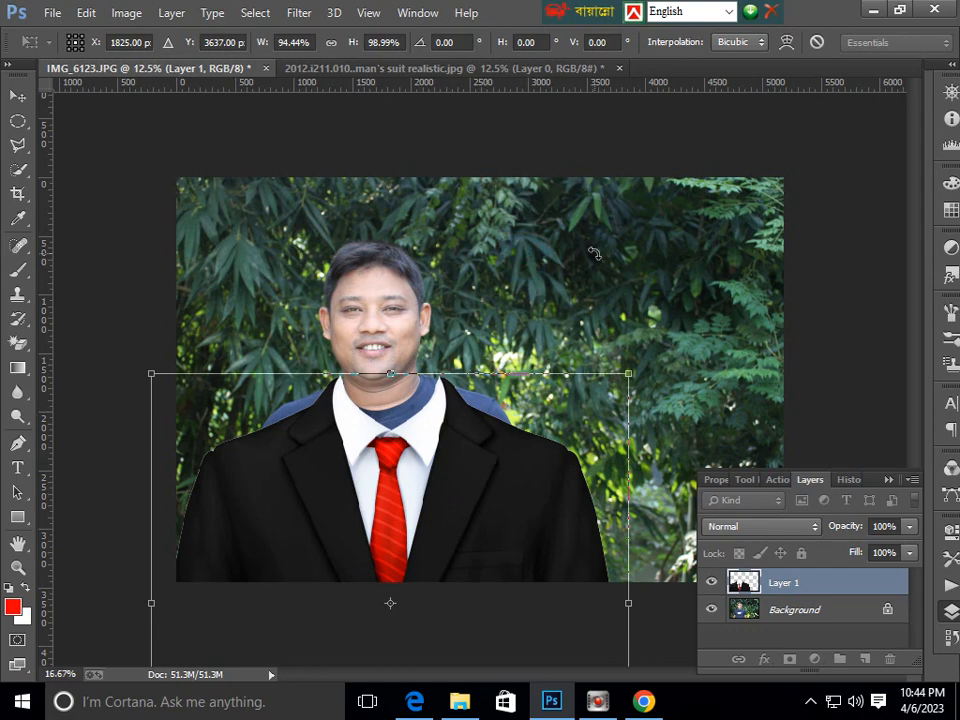
key("ctrl+plus")
left_click_drag(401, 446, 441, 329)
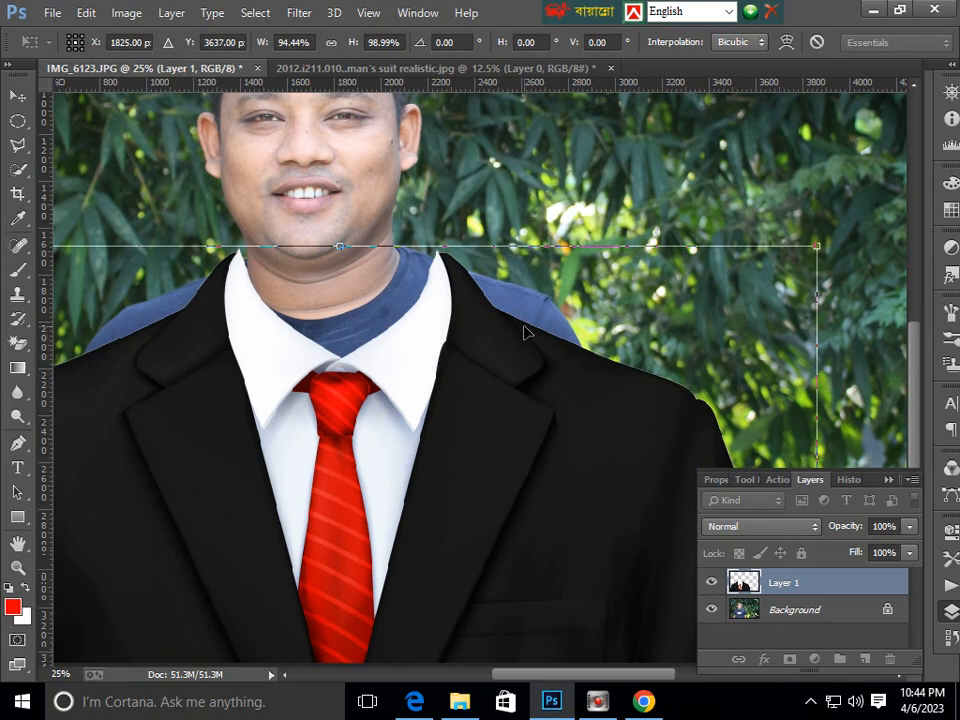
- Narrow the suit to about 86% width and 97% height, with its collar centred below the man's chin
key("ctrl+minus")
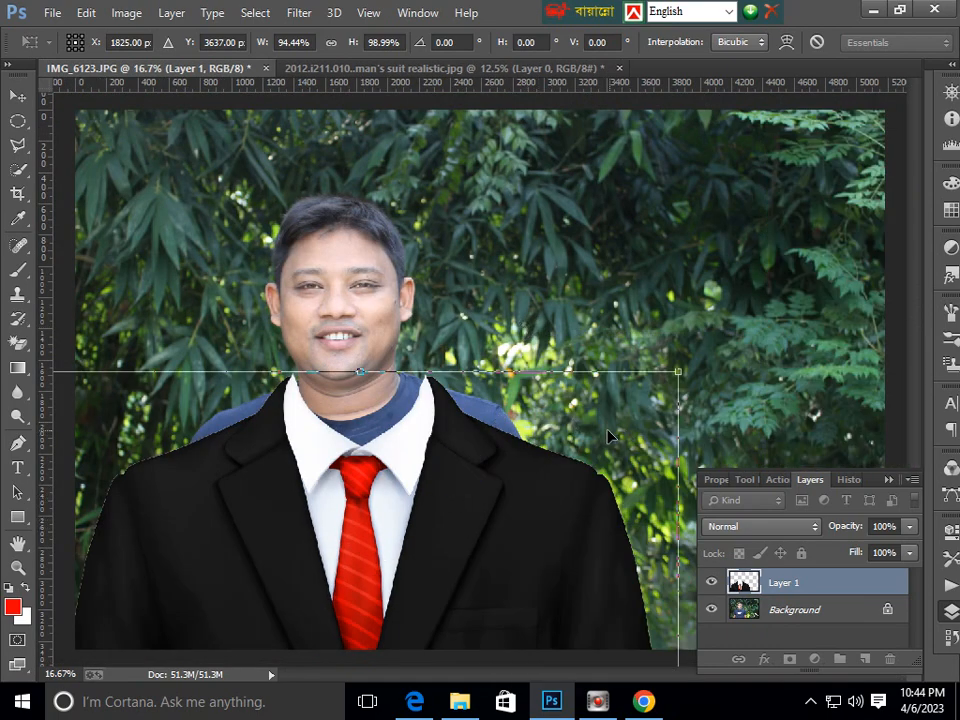
key("ctrl+minus")
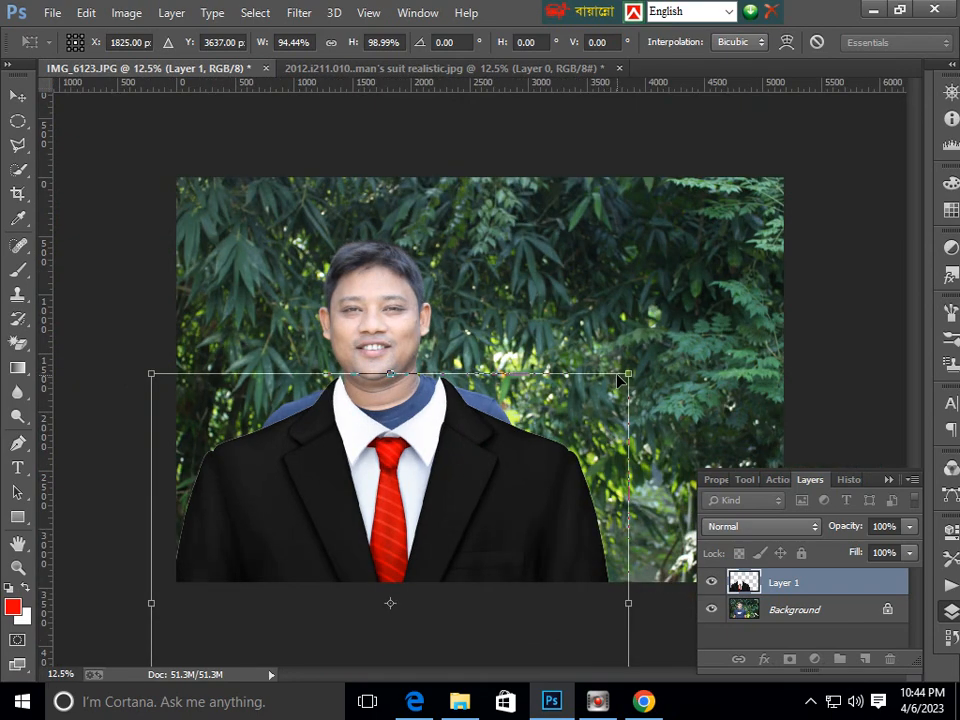
left_click_drag(626, 375, 588, 367)
mouse_move(459, 435)
left_mouse_down()
mouse_move(484, 426)
mouse_move(467, 422)
left_mouse_up()
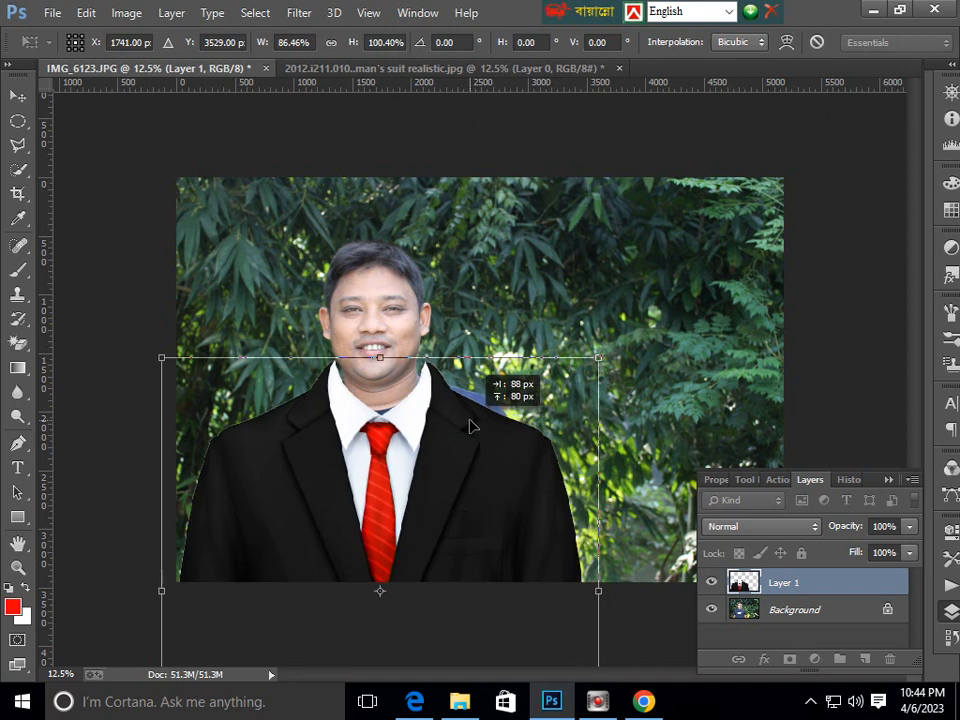
left_click_drag(379, 361, 381, 374)
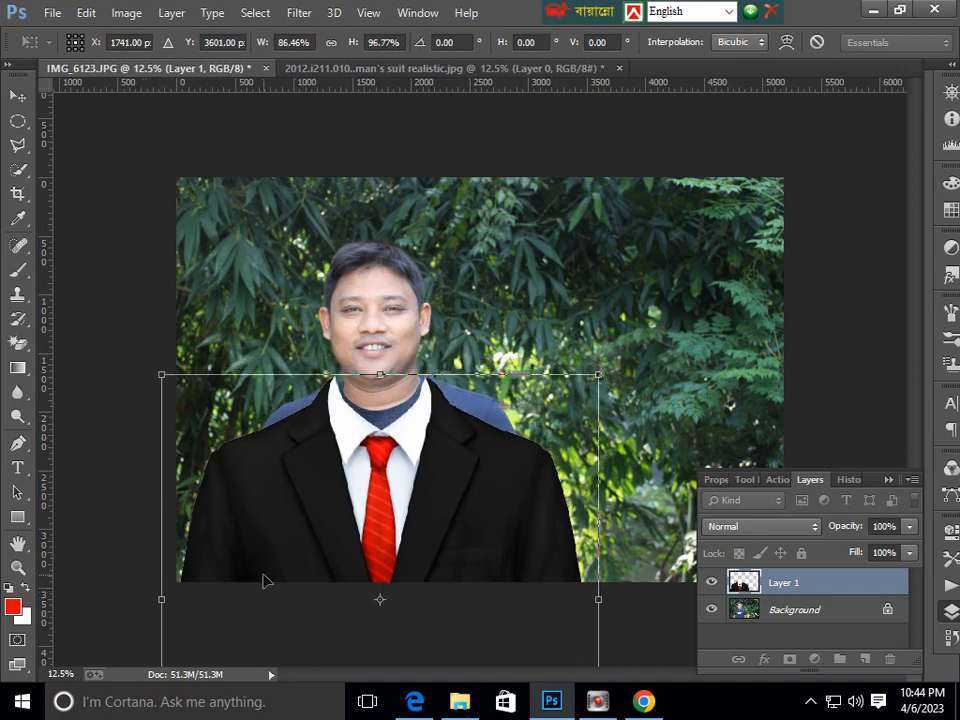
- Shrink the suit to about 63% width and 51% height and reposition its collar at the man's neck
key("ctrl+minus")
key("ctrl+minus")
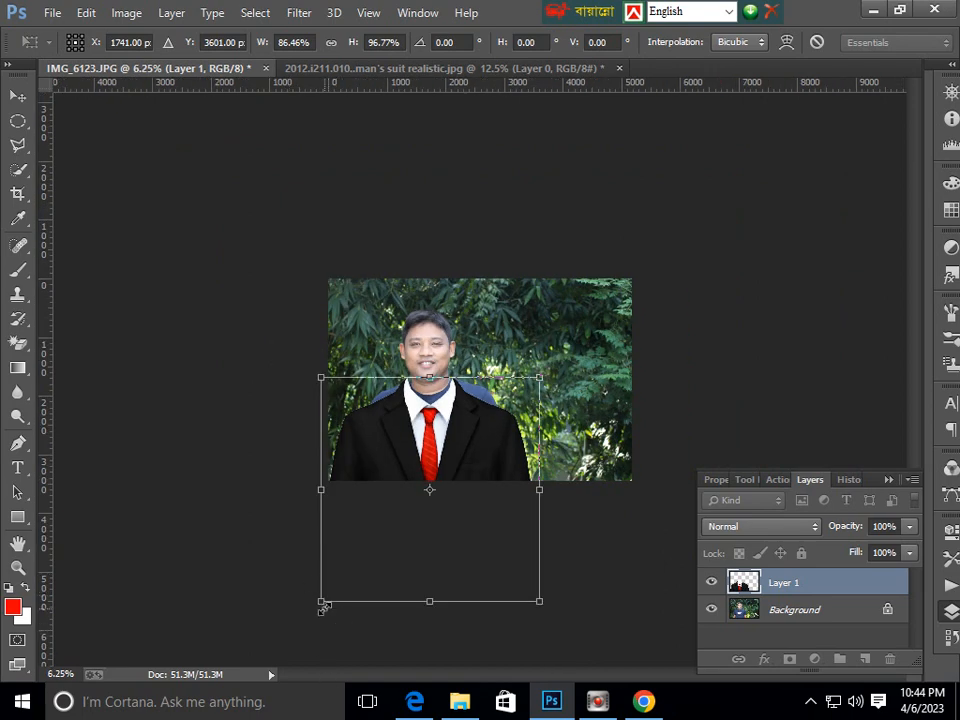
left_click_drag(321, 601, 381, 500)
left_click_drag(446, 437, 422, 447)
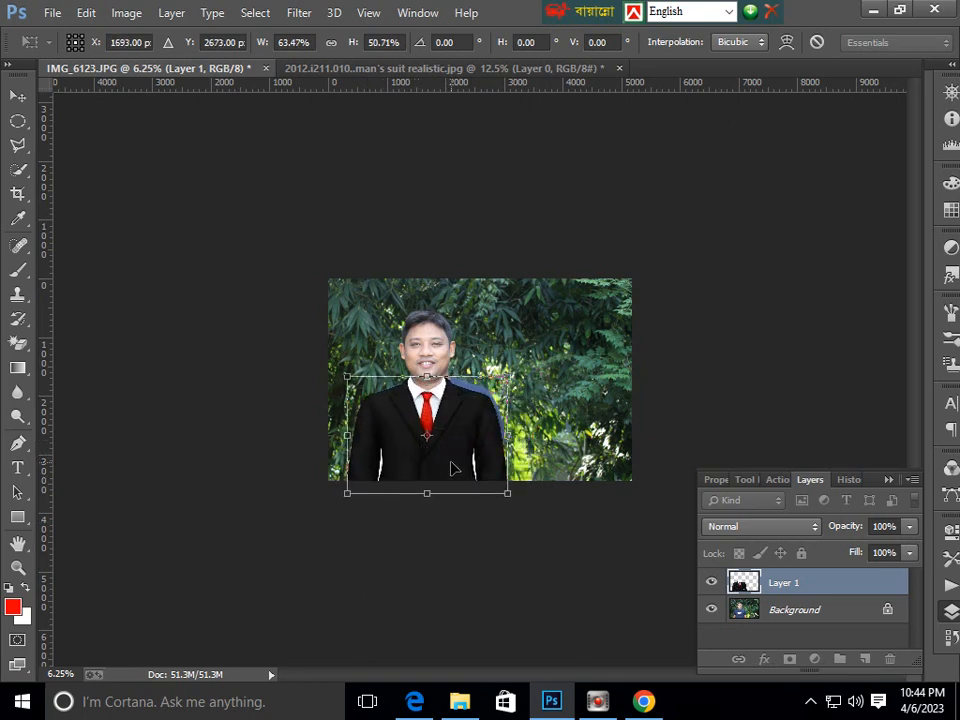
- Widen the suit on both sides to about 67% width and 51% height to cover more of the man's shoulders
key("ctrl+plus")
key("ctrl+plus")
key("ctrl+plus")
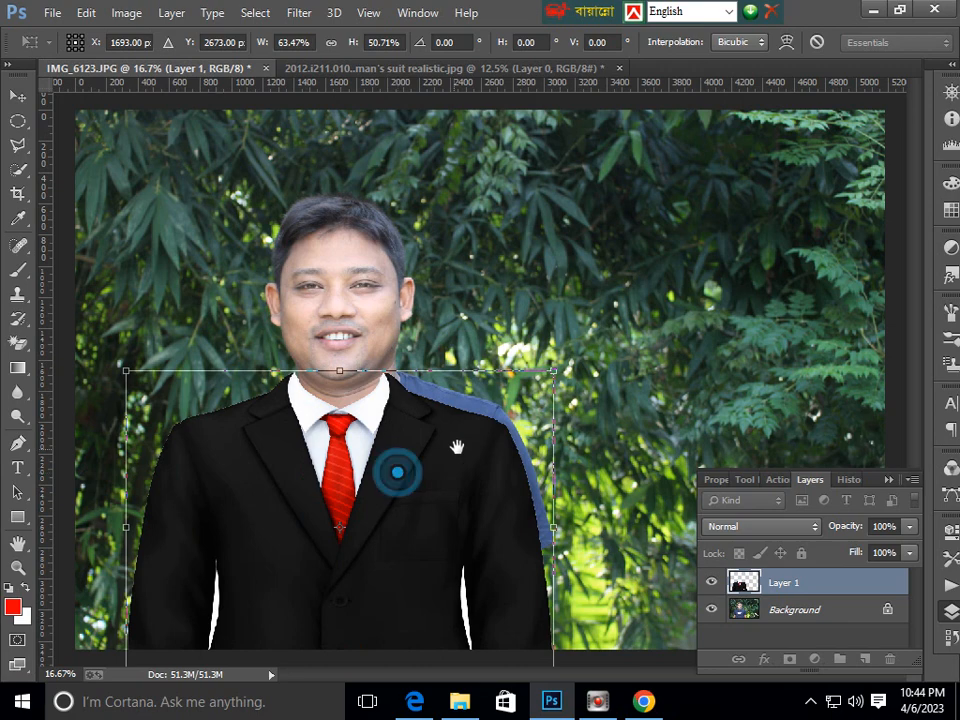
key("ctrl+minus")
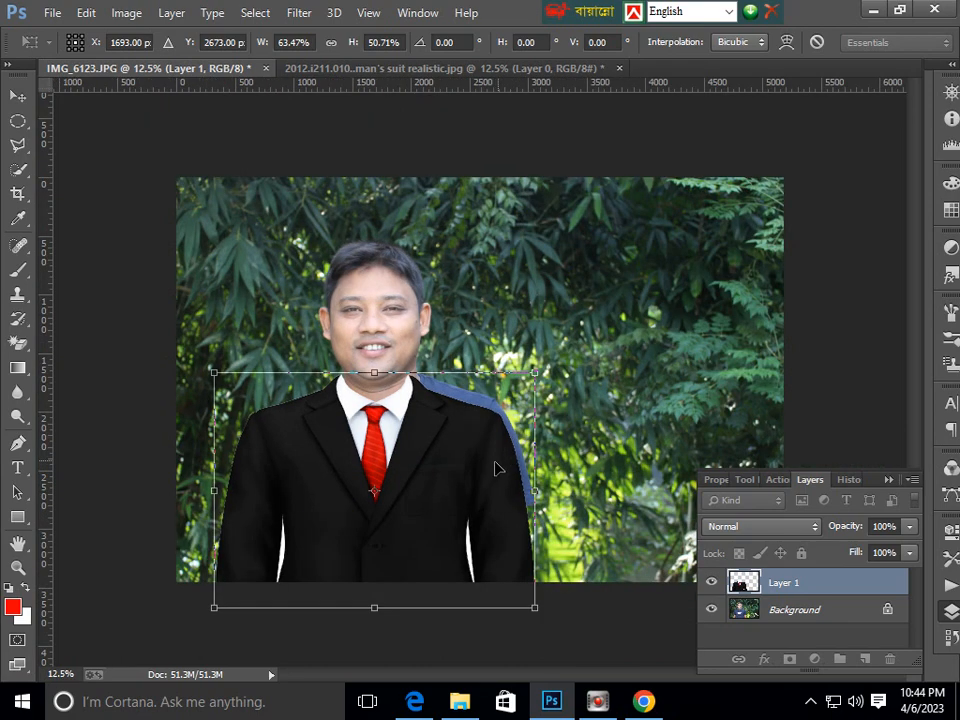
mouse_move(539, 373)
left_mouse_down()
mouse_move(553, 370)
mouse_move(547, 375)
left_mouse_up()
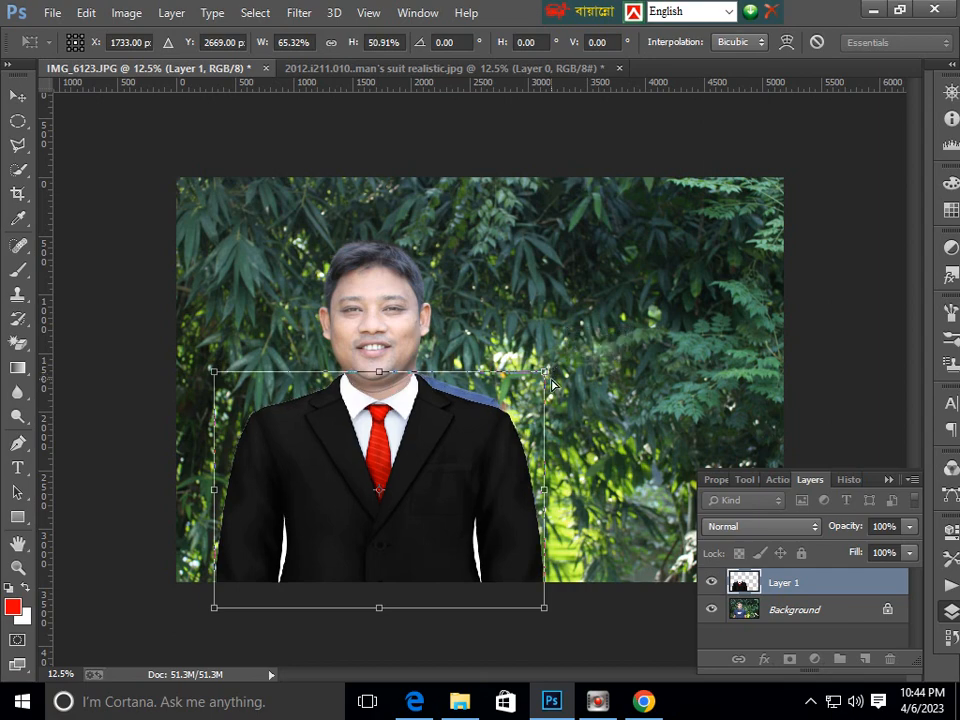
key("ctrl+plus")
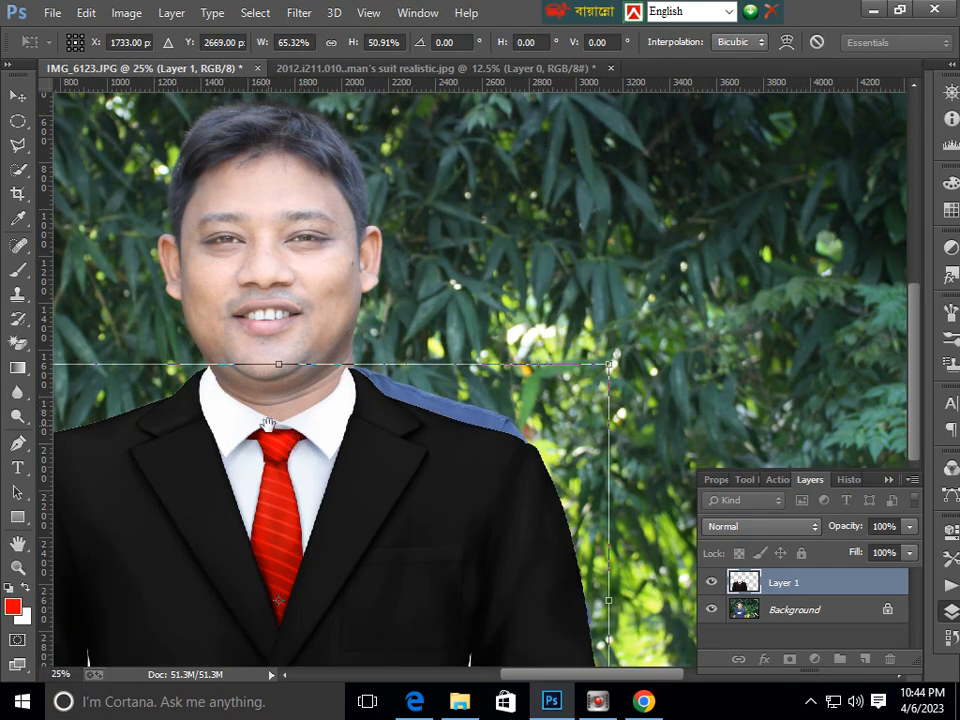
left_click_drag(267, 424, 430, 437)
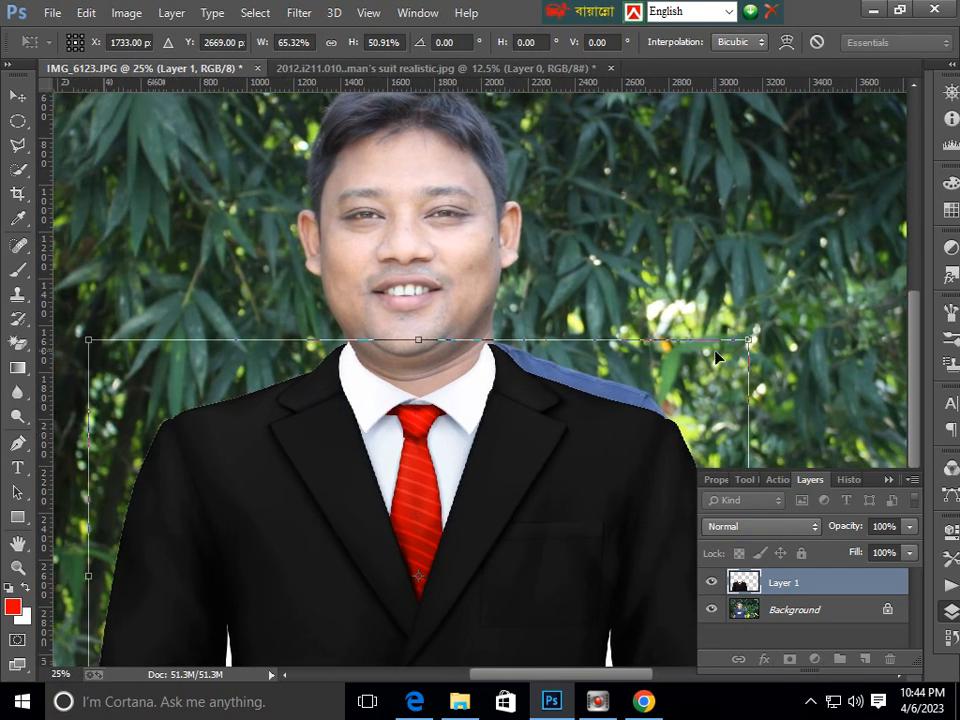
left_click_drag(745, 344, 756, 332)
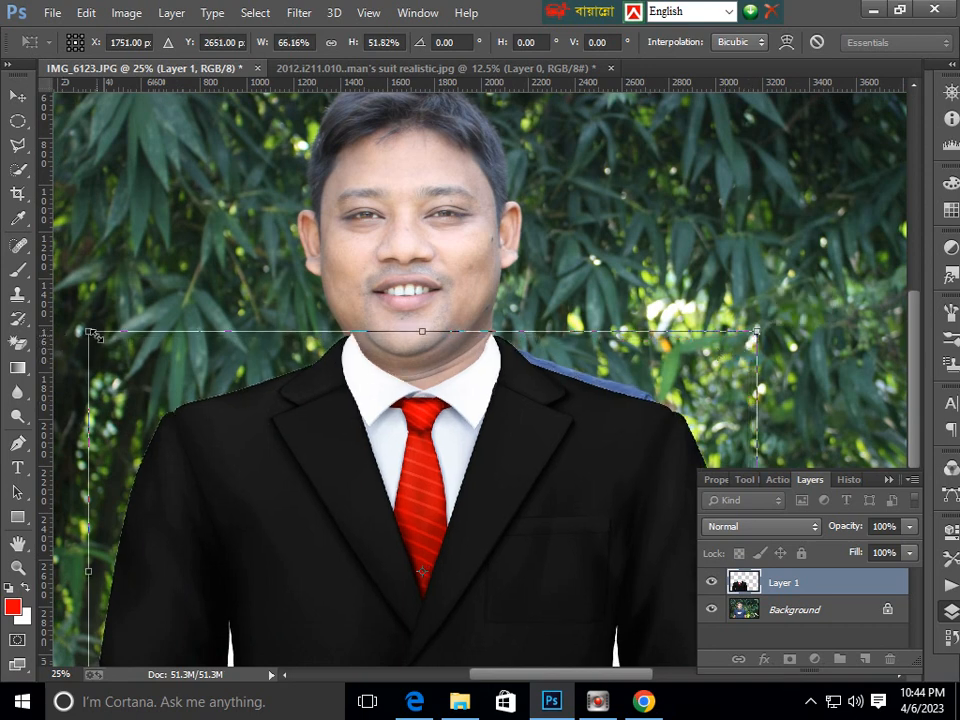
left_click_drag(90, 331, 80, 345)
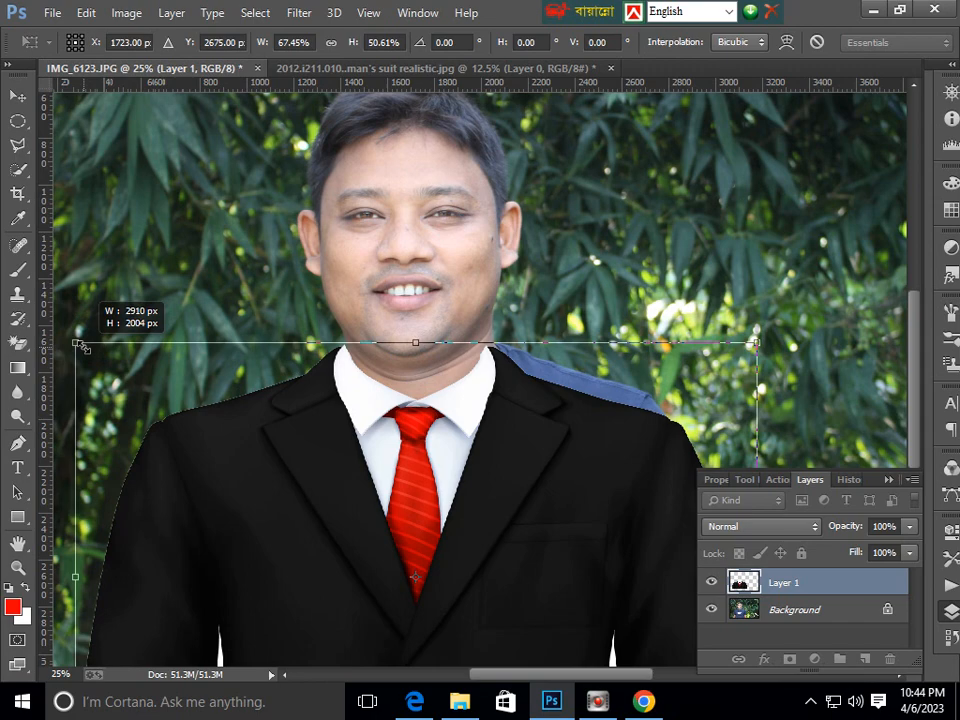
- Enlarge the suit upward, downward and outward to about 69% width and 54% height
key("ctrl+minus")
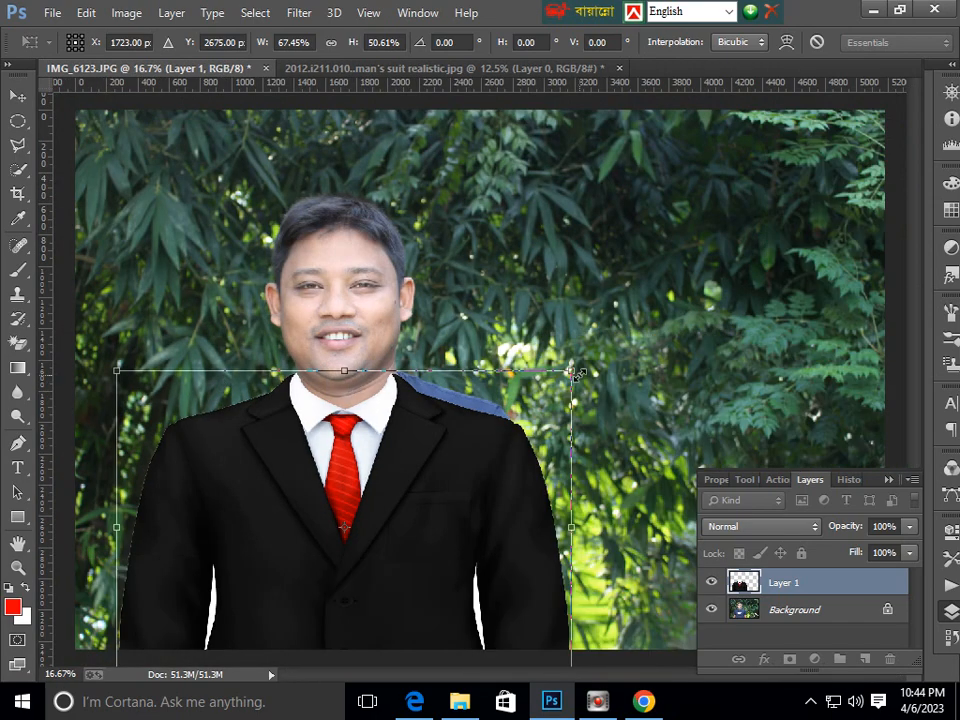
left_click_drag(577, 373, 576, 364)
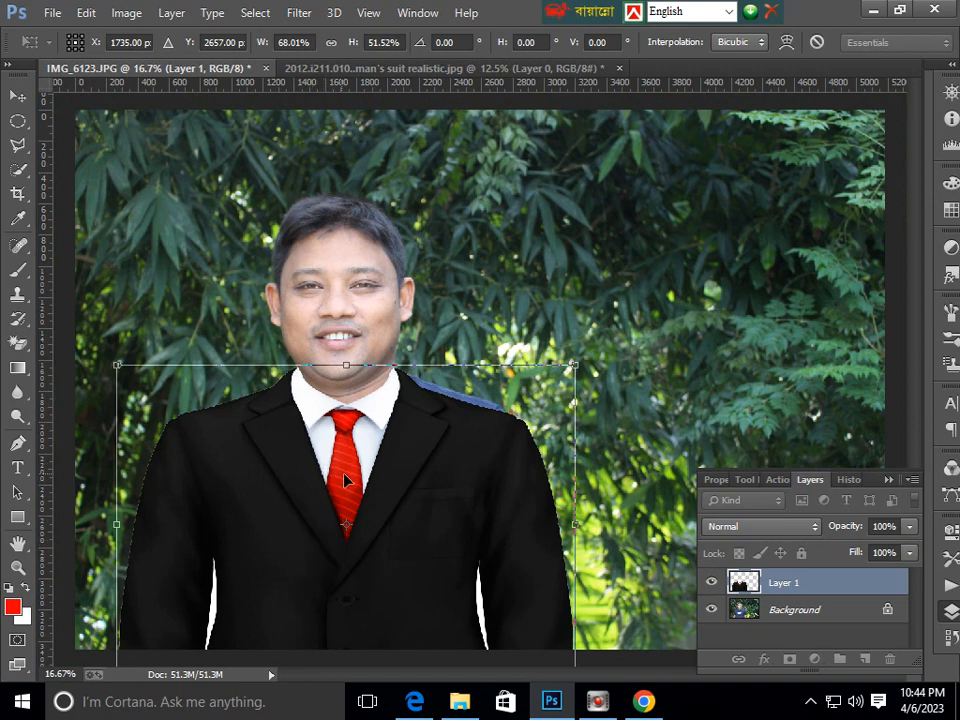
key("ctrl+minus")
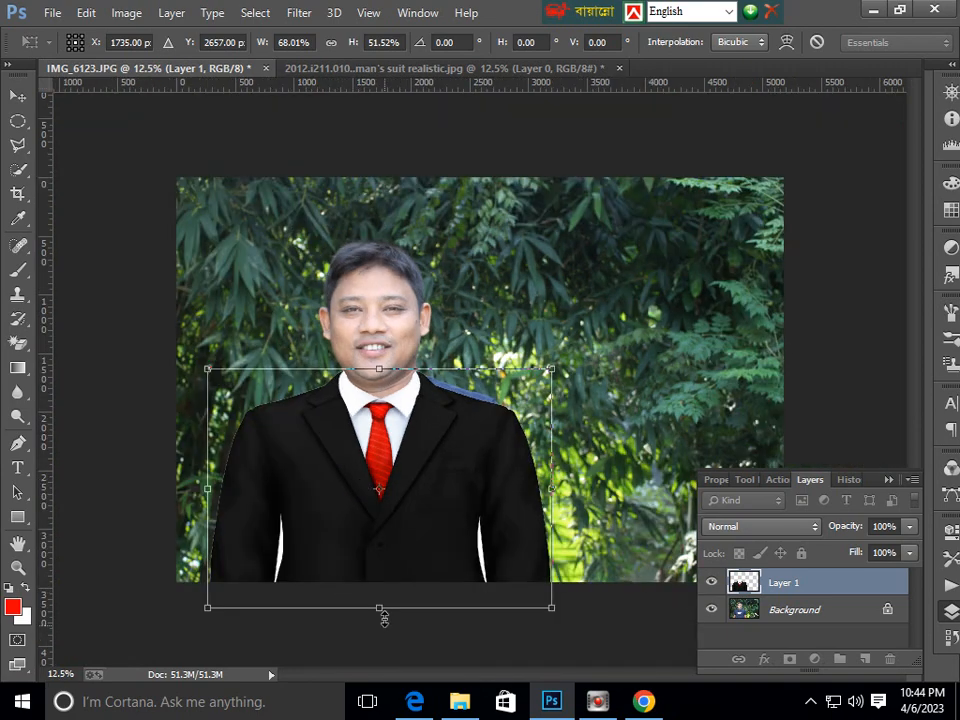
left_click_drag(379, 610, 379, 617)
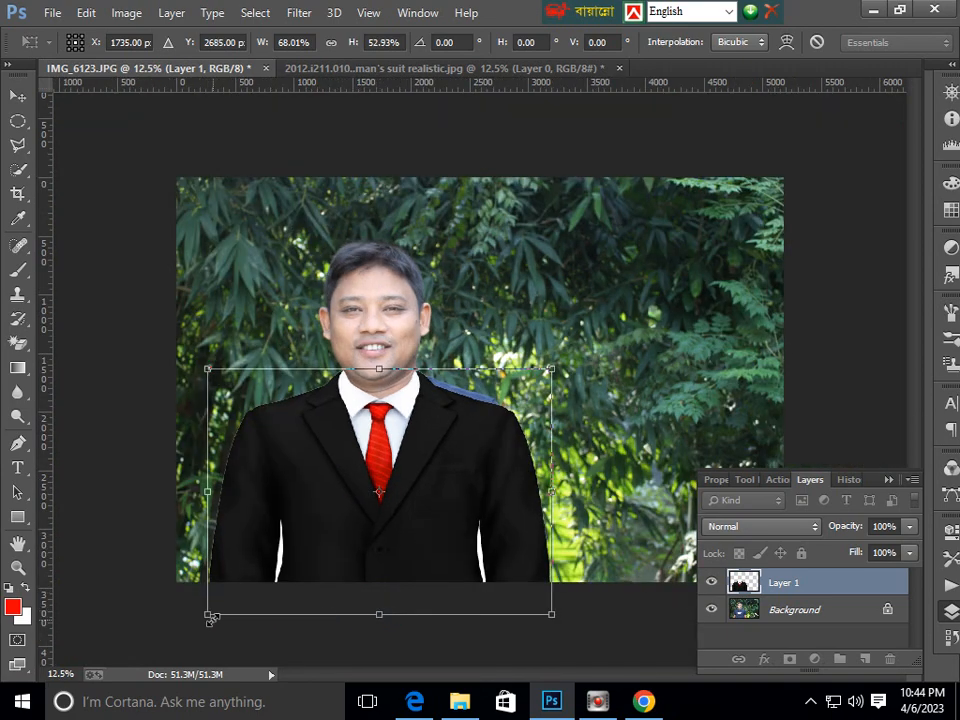
left_click_drag(208, 618, 201, 622)
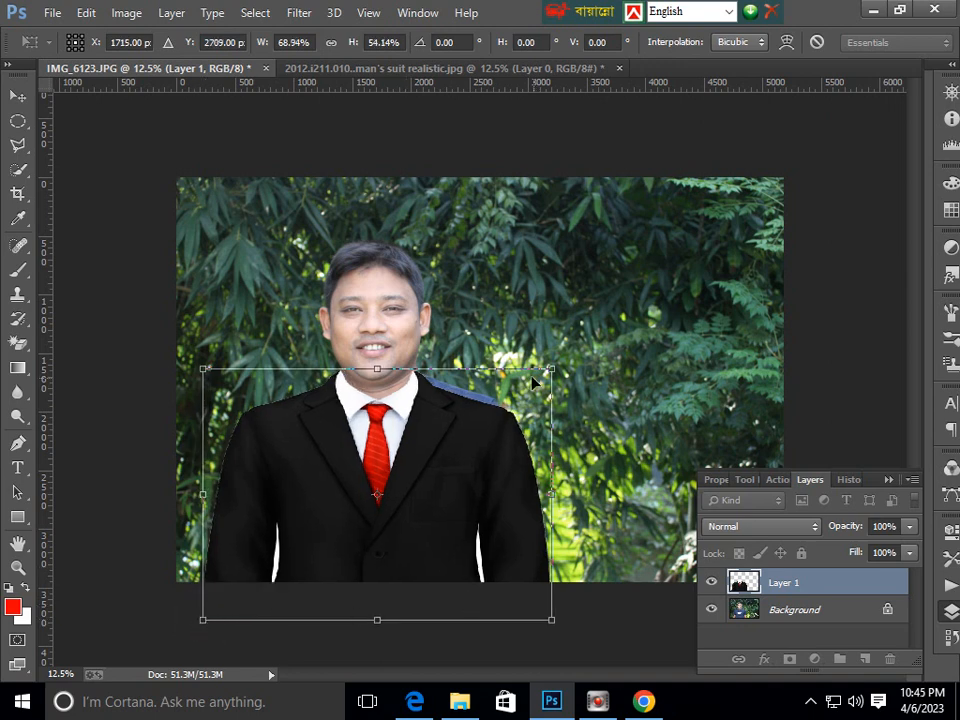
- Widen the suit to about 70%, rotate it about -0.94°, nudge it slightly right and apply the transform
left_click_drag(555, 370, 562, 375)
left_click_drag(489, 426, 491, 427)
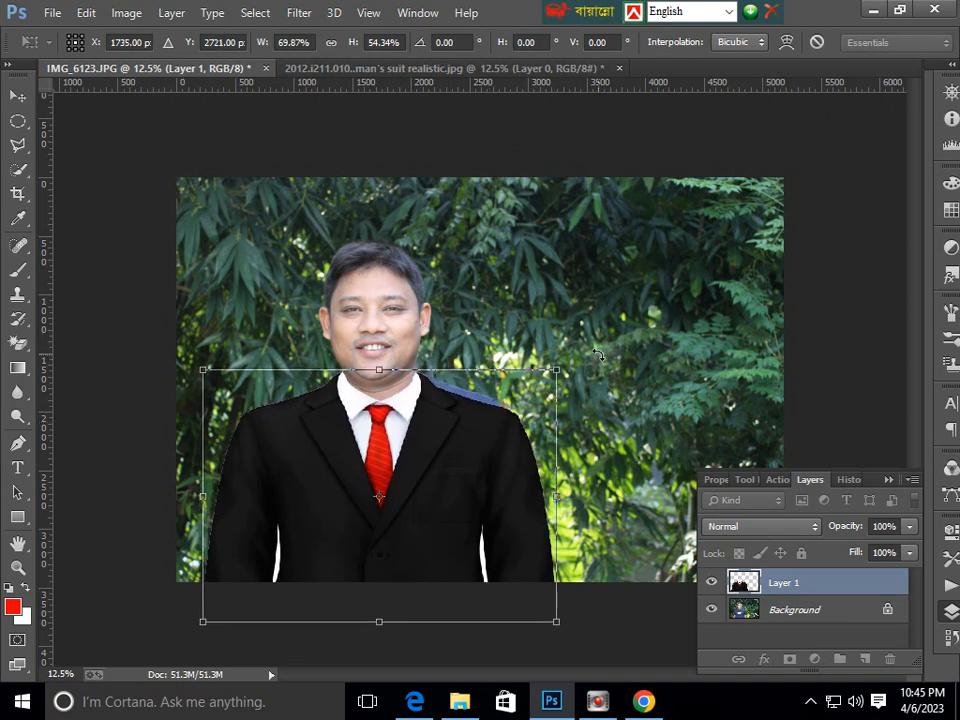
left_click_drag(568, 365, 568, 366)
key("Right")
key("Right")
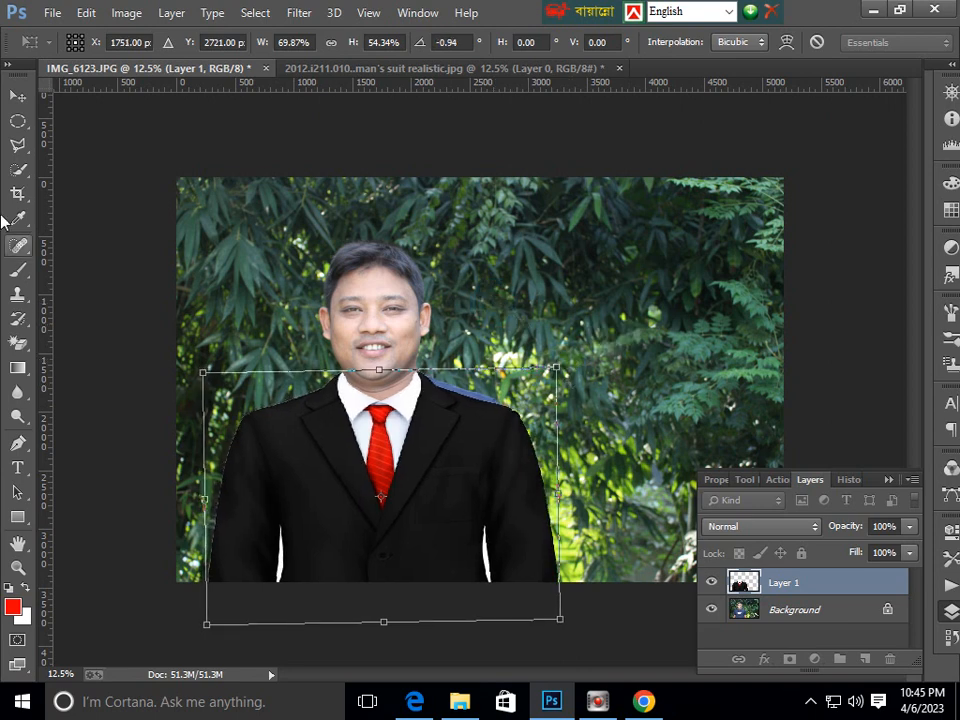
left_click(18, 120)
left_click(390, 277)
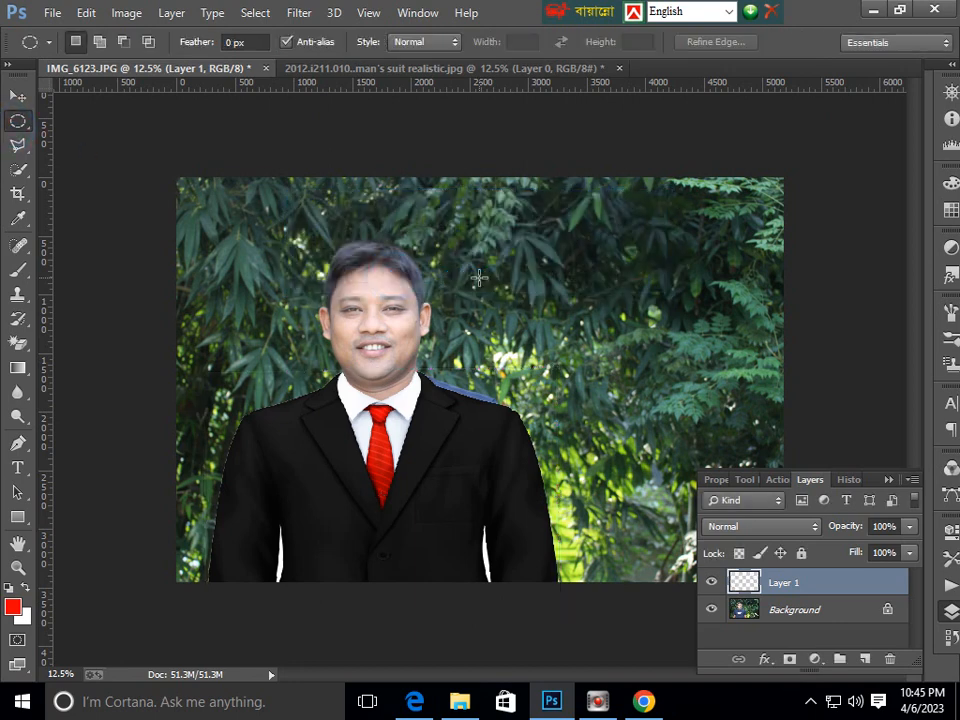
- Examine up close how the suit's collar and shoulders fit the man, and return to the Move tool
key("ctrl+plus")
key("ctrl+plus")
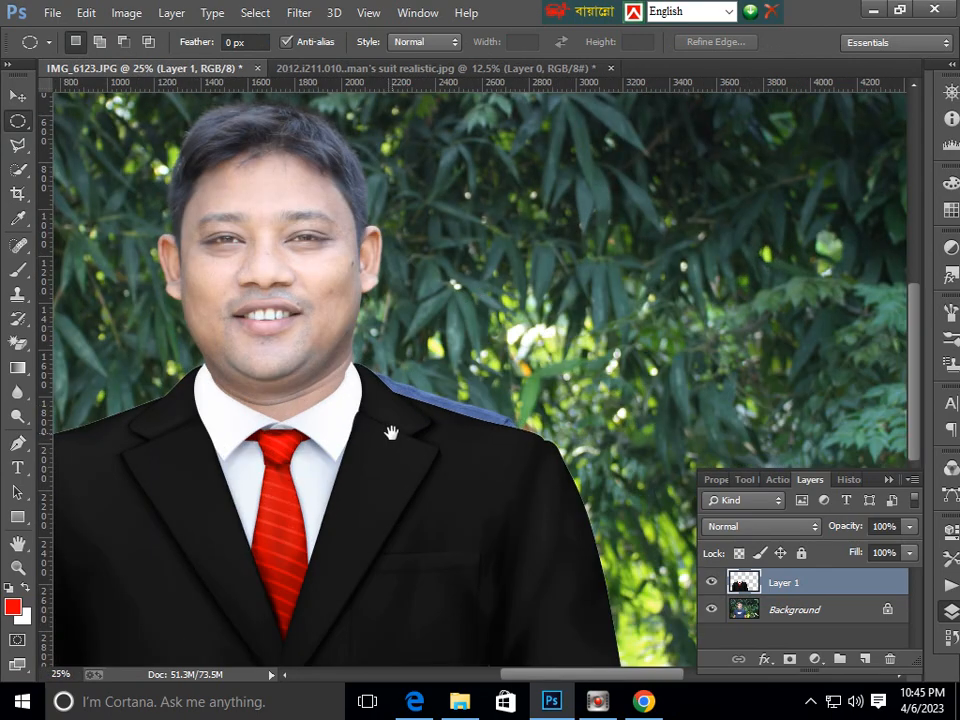
left_click_drag(391, 432, 452, 373)
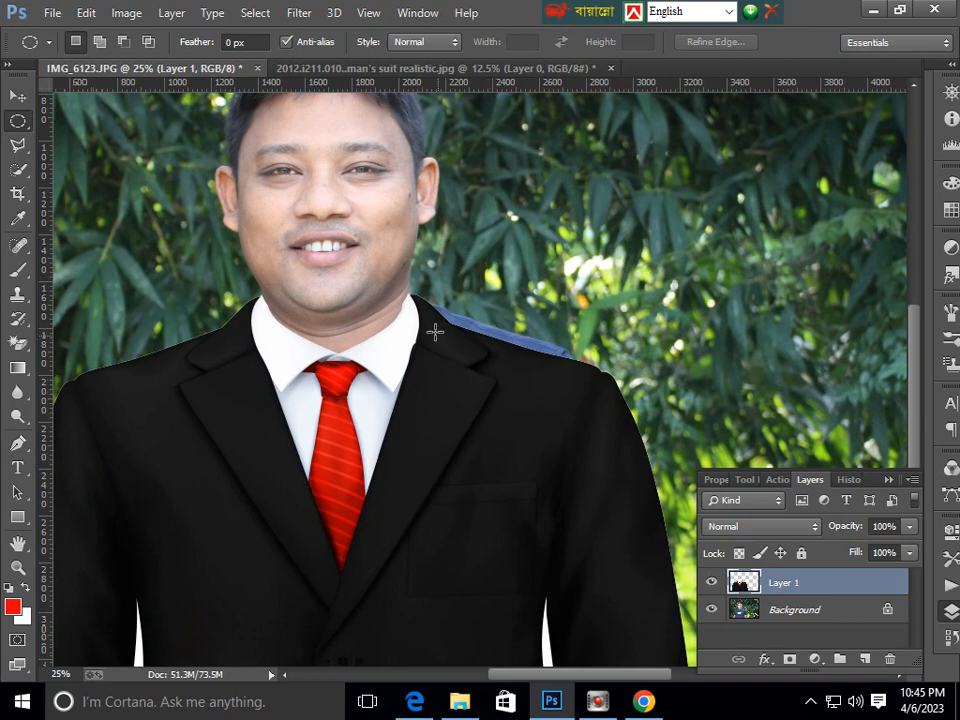
key("ctrl+minus")
key("ctrl+minus")
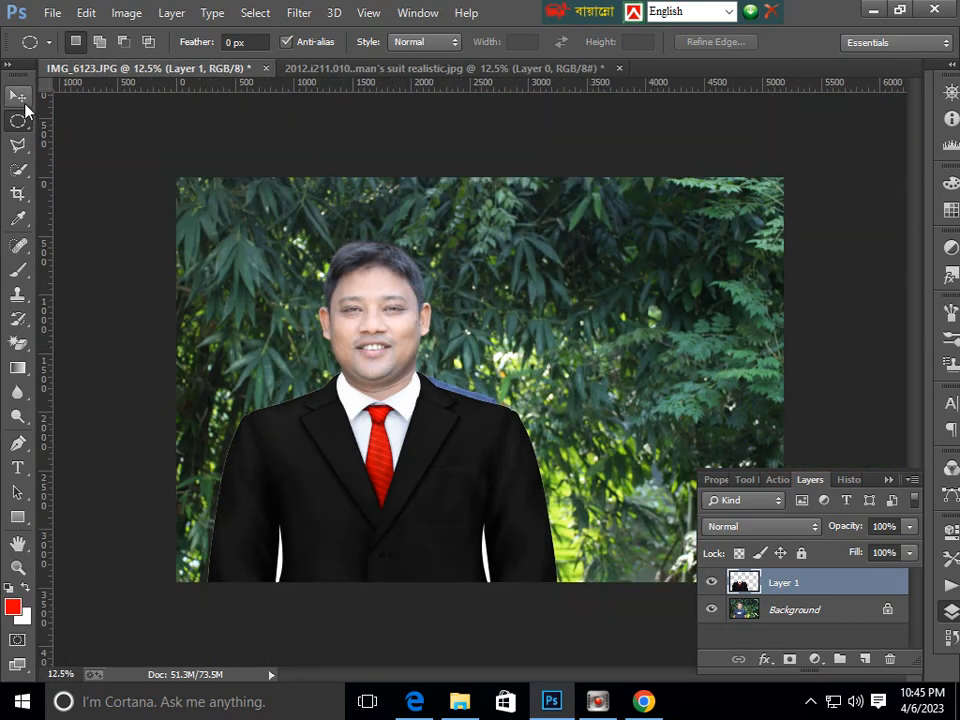
left_click(18, 95)
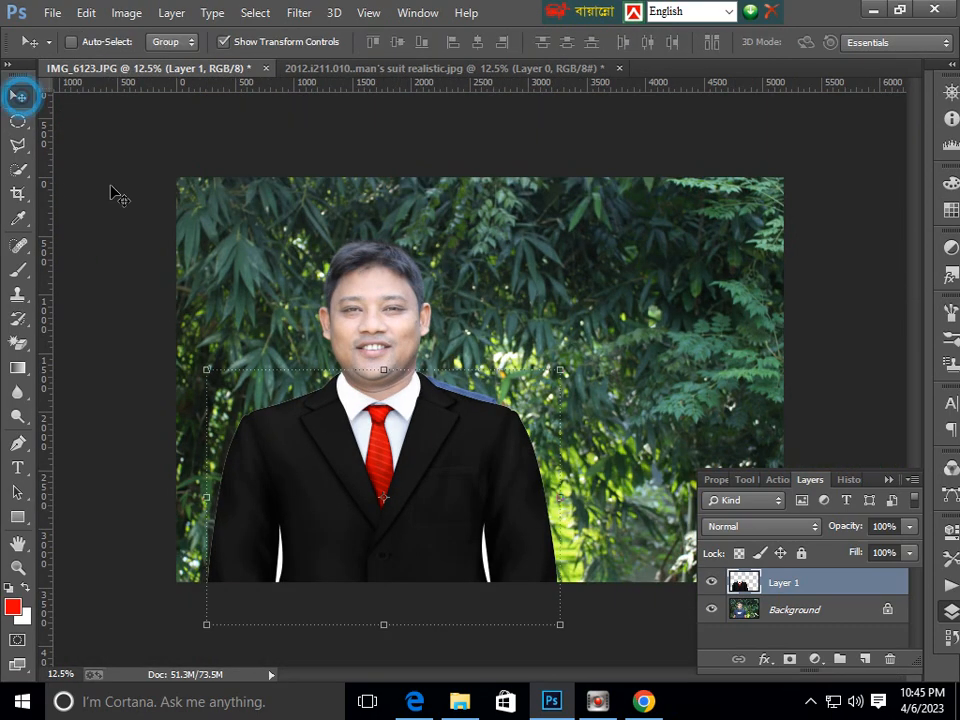
- Resize the suit to 101.86% width and 99.63% height, nudge it slightly left and down, and apply the transform
key("ctrl+t")
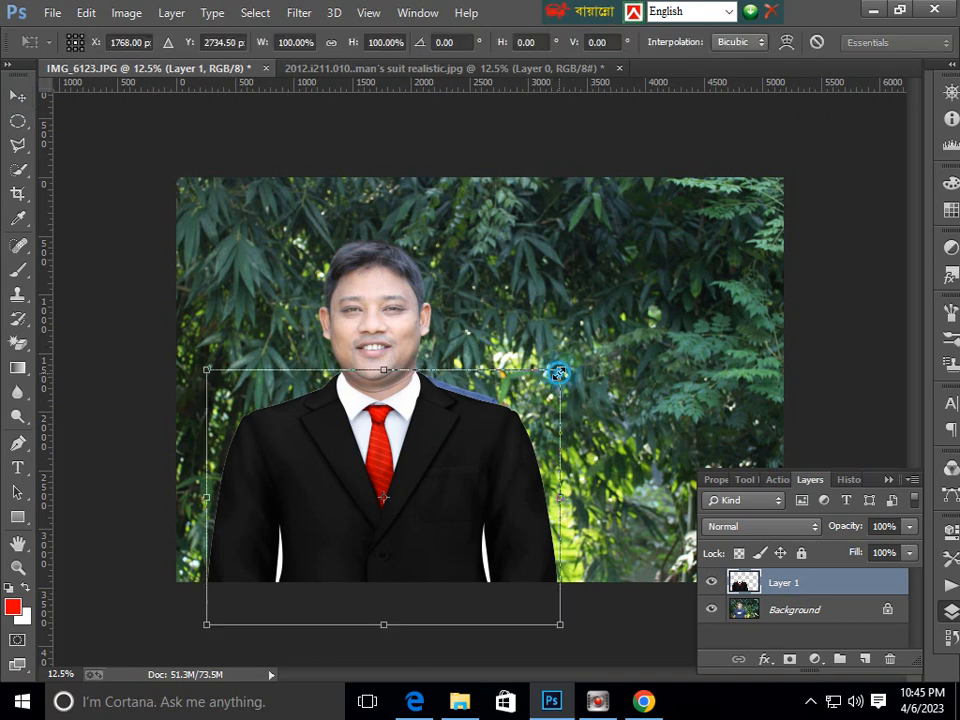
left_click_drag(559, 372, 565, 373)
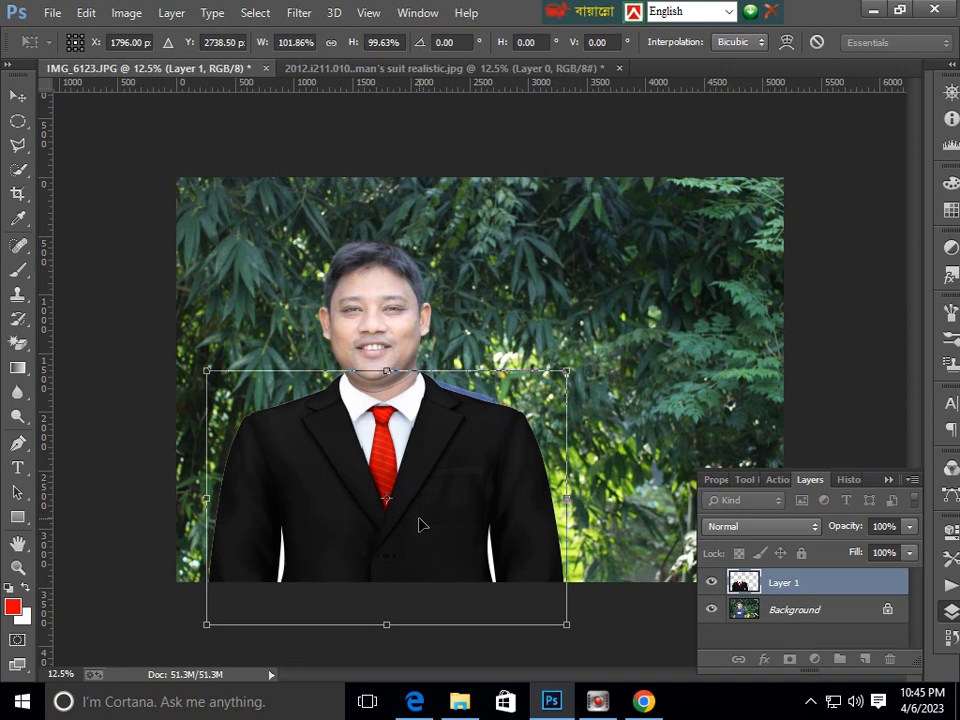
key("Left")
key("Left")
key("Down")
key("Down")
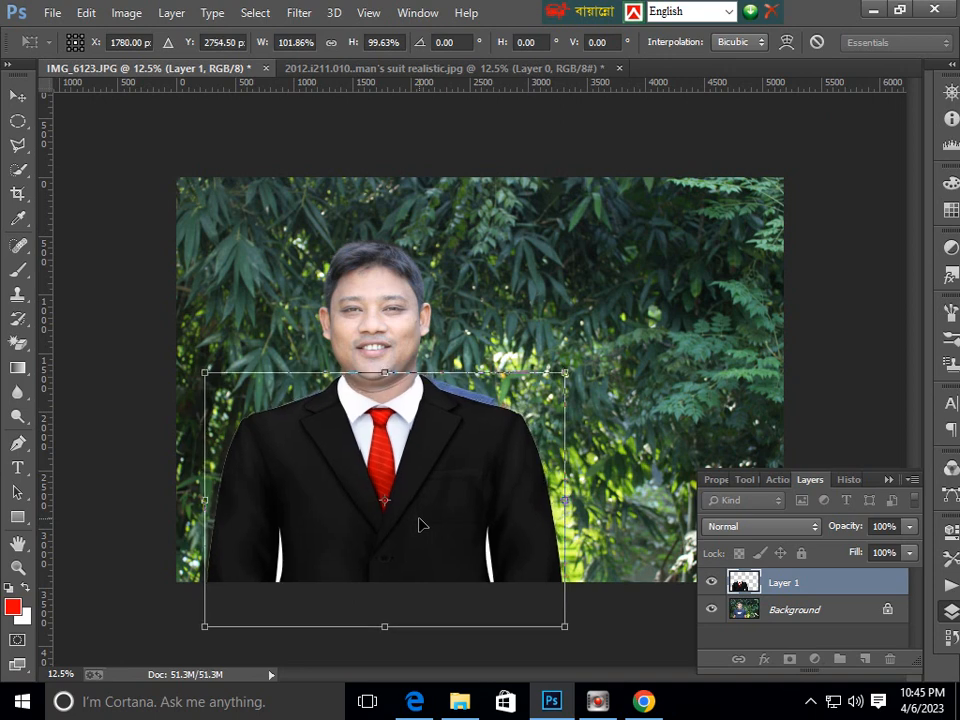
key("Left")
key("Down")
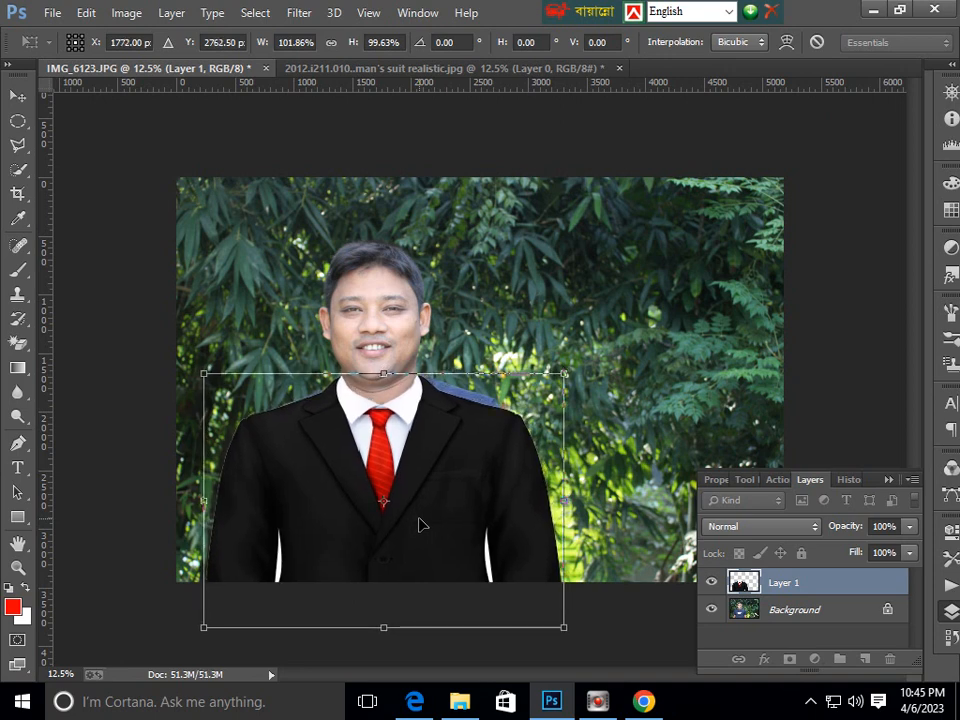
key("Right")
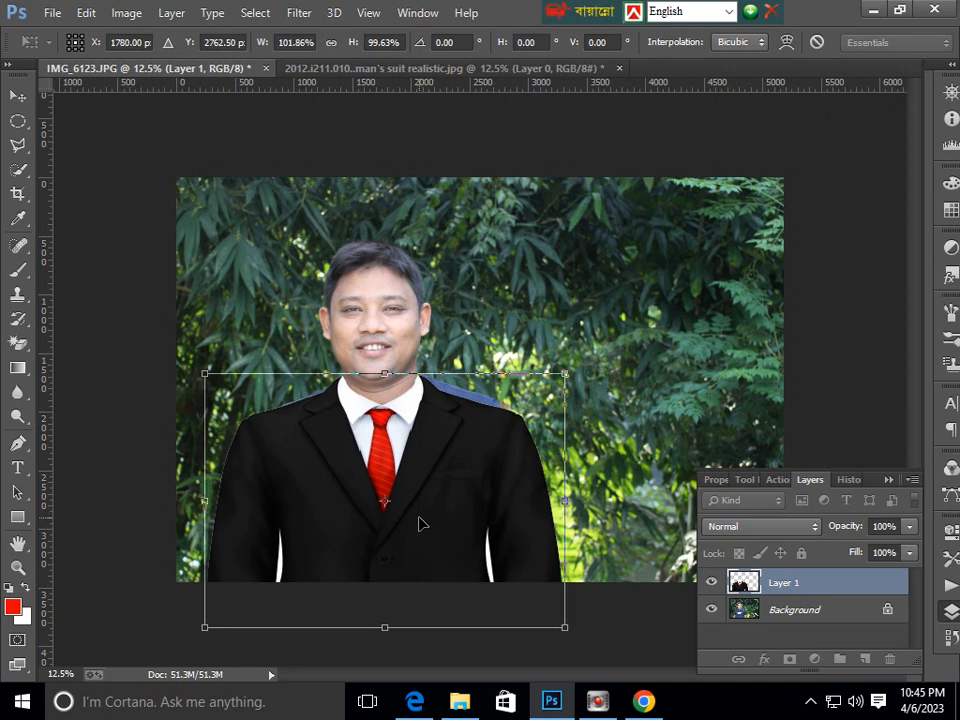
key("Left")
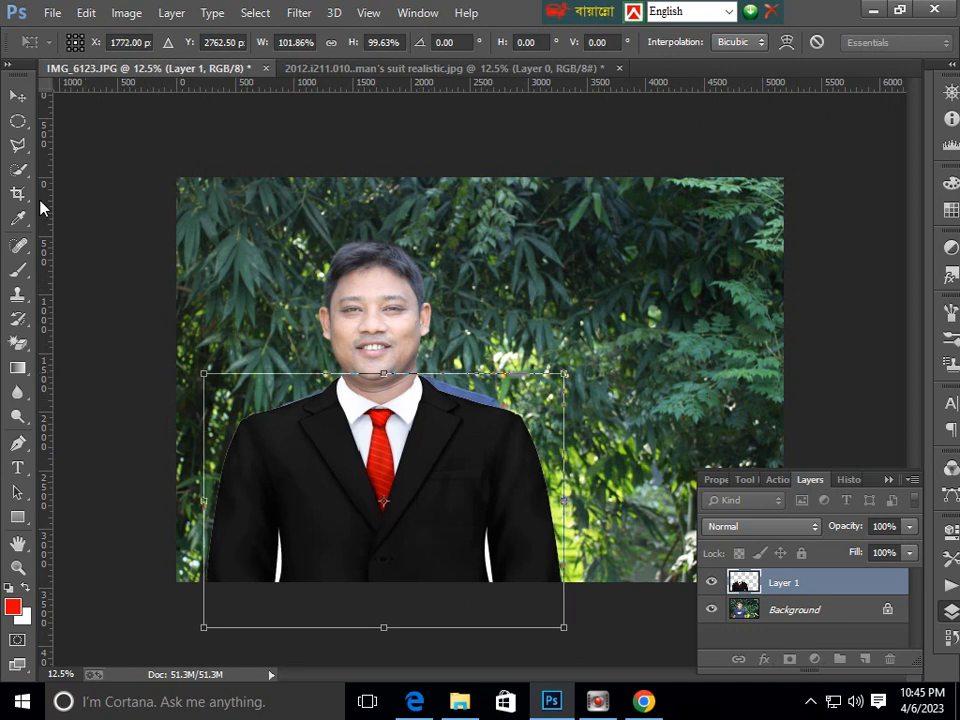
left_click(18, 120)
left_click(388, 280)
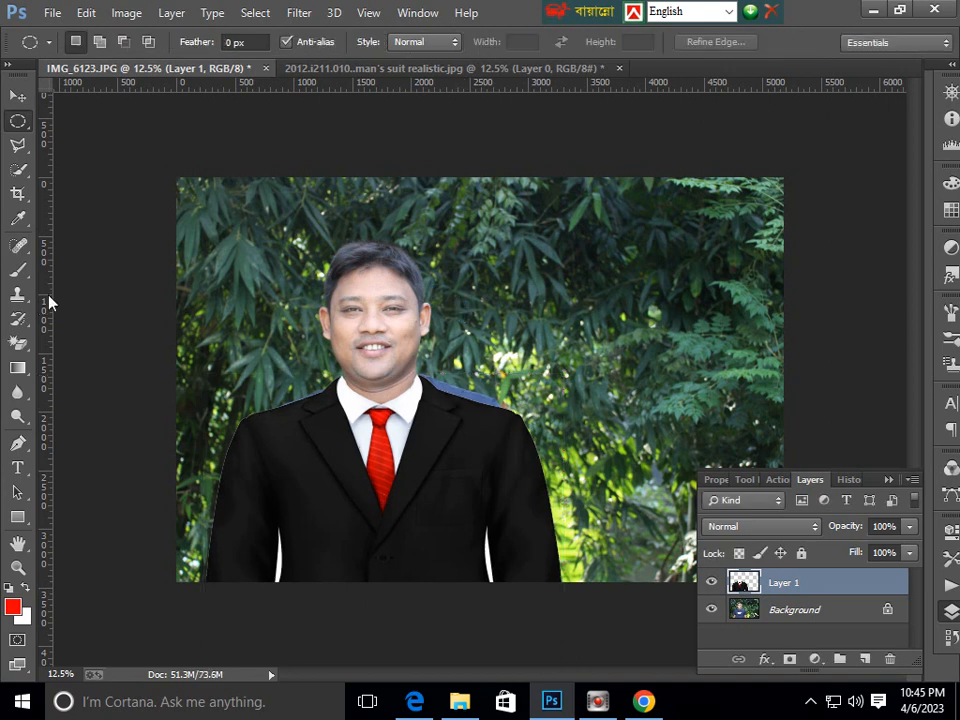
left_click(18, 195)
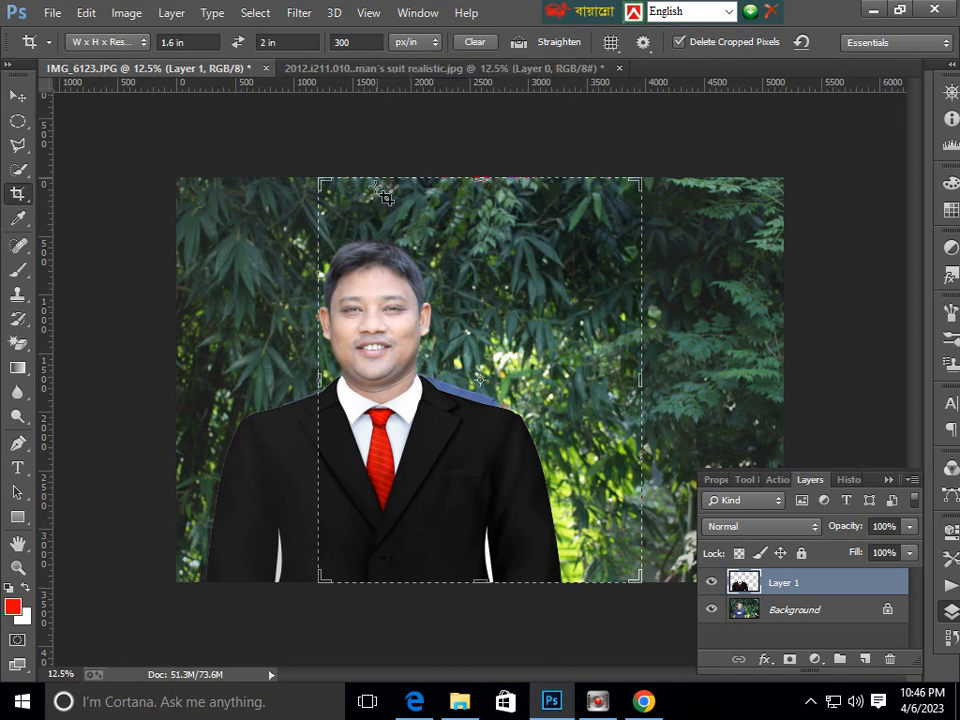
key("v")
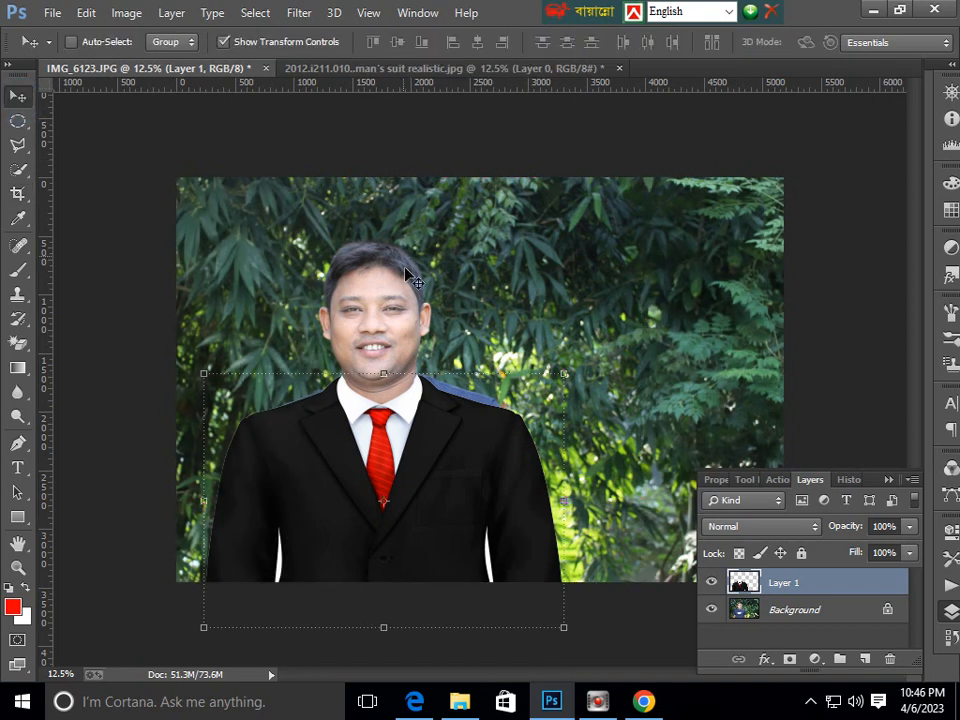
left_click(16, 195)
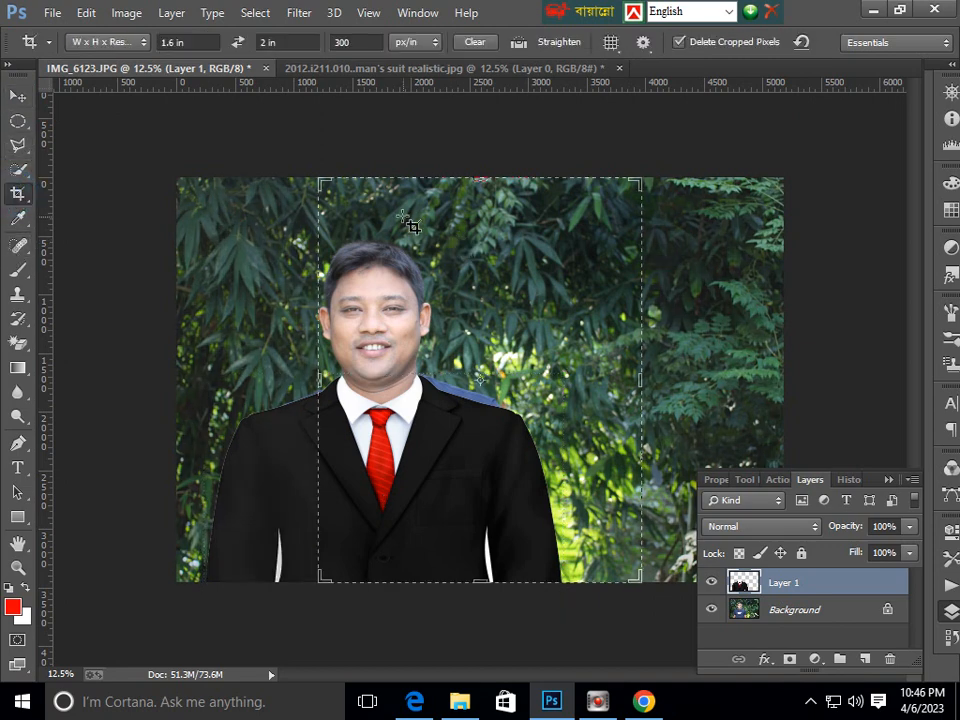
left_click_drag(468, 211, 480, 223)
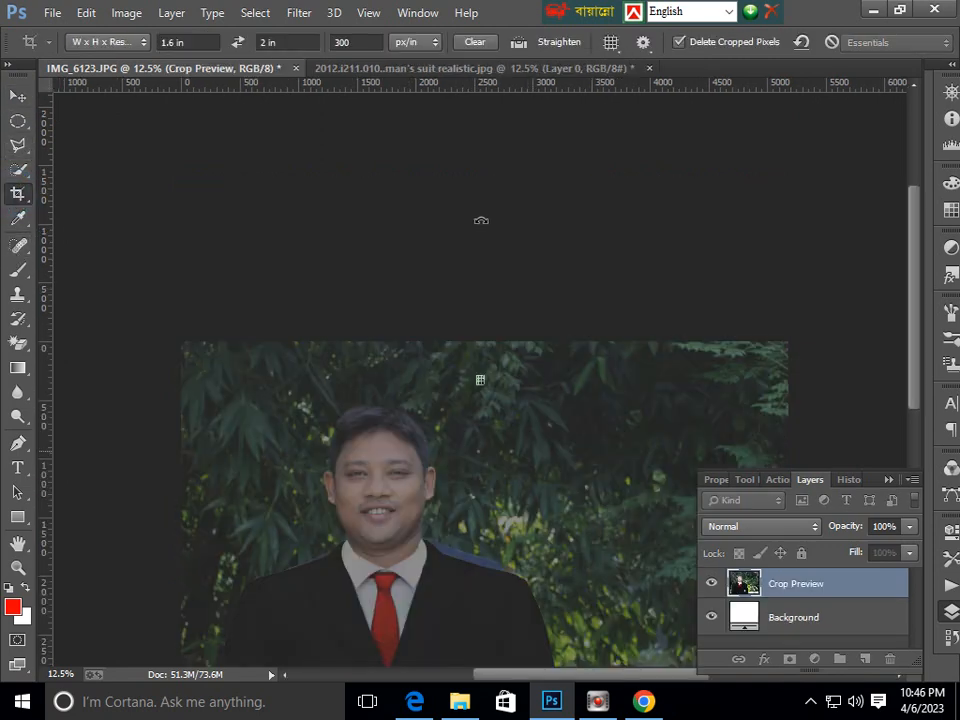
mouse_move(450, 331)
left_mouse_down()
mouse_move(503, 343)
mouse_move(460, 348)
left_mouse_up()
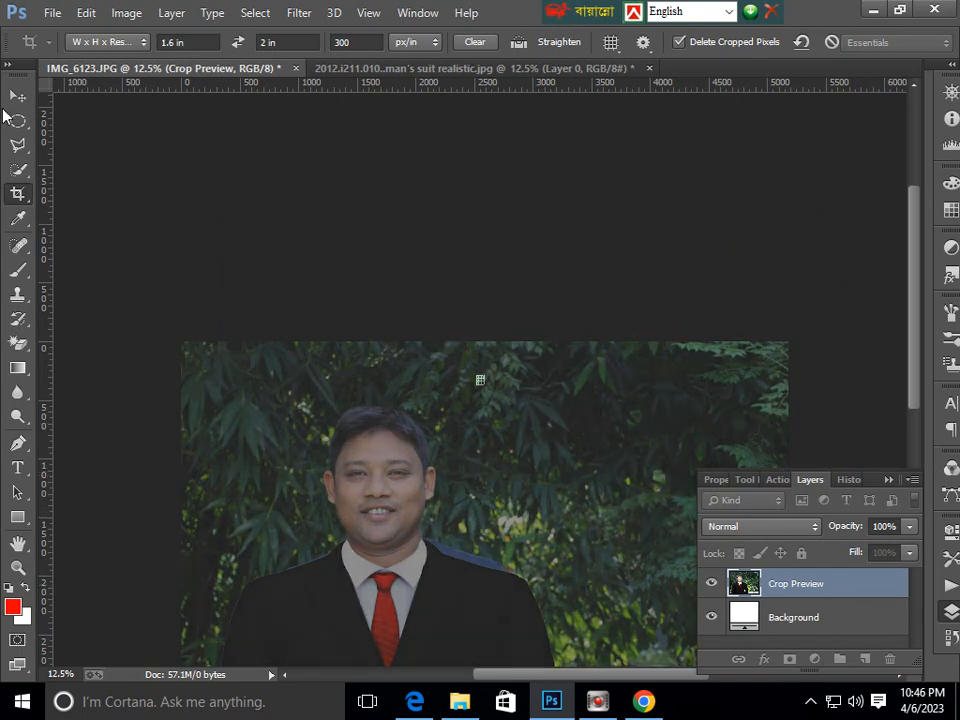
left_click(14, 119)
left_click(565, 279)
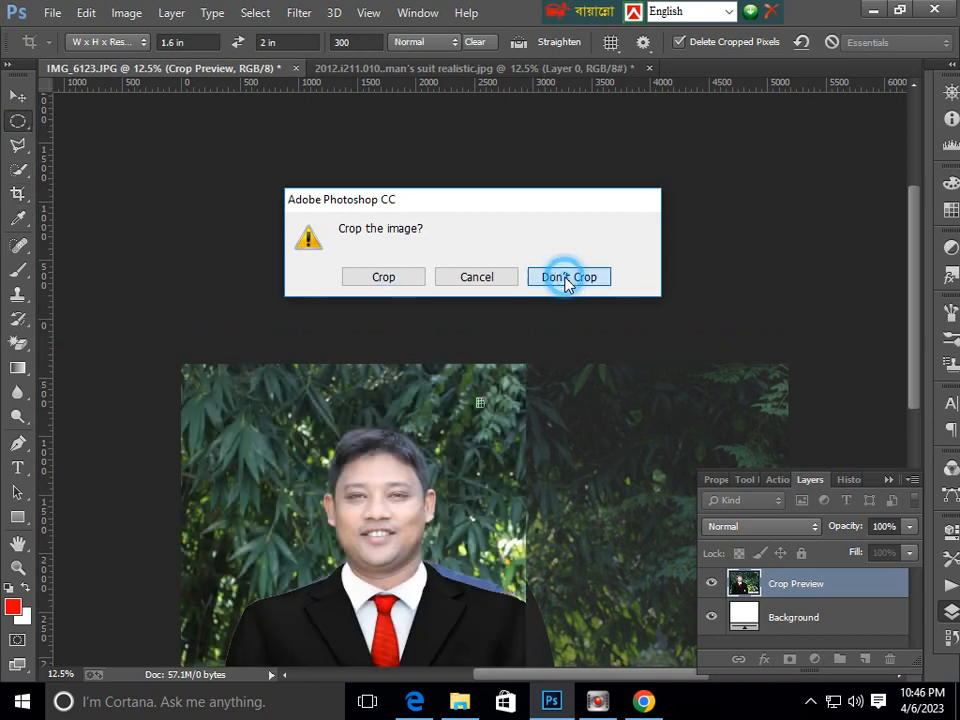
- Crop the photo to 1.6 × 2 in at 300 px/in, centred on the man's head and upper chest
left_click(18, 193)
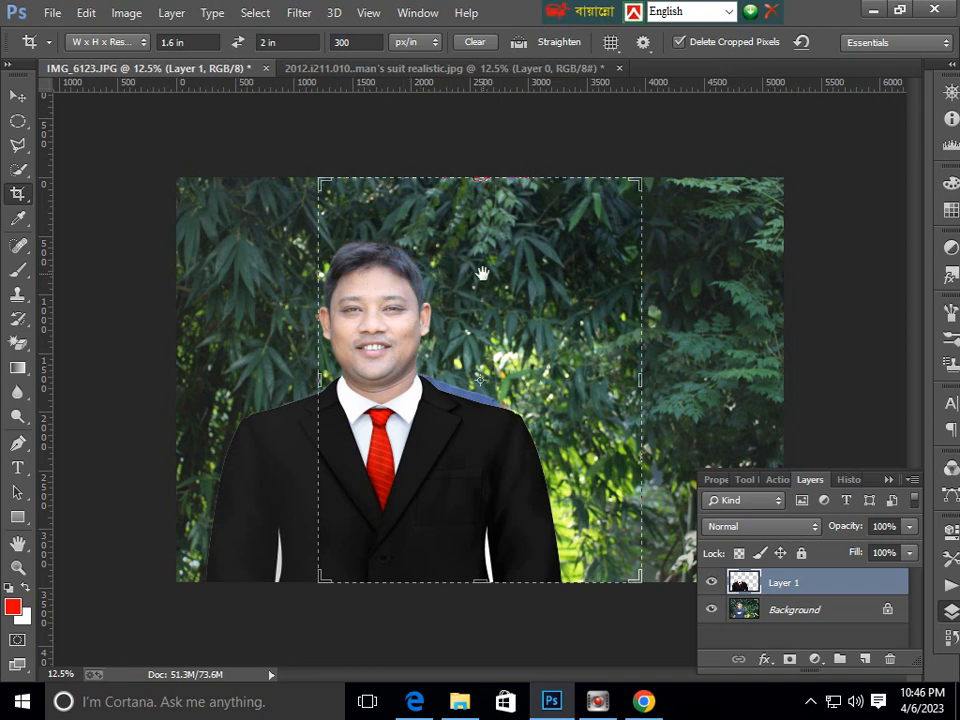
left_click_drag(636, 178, 602, 228)
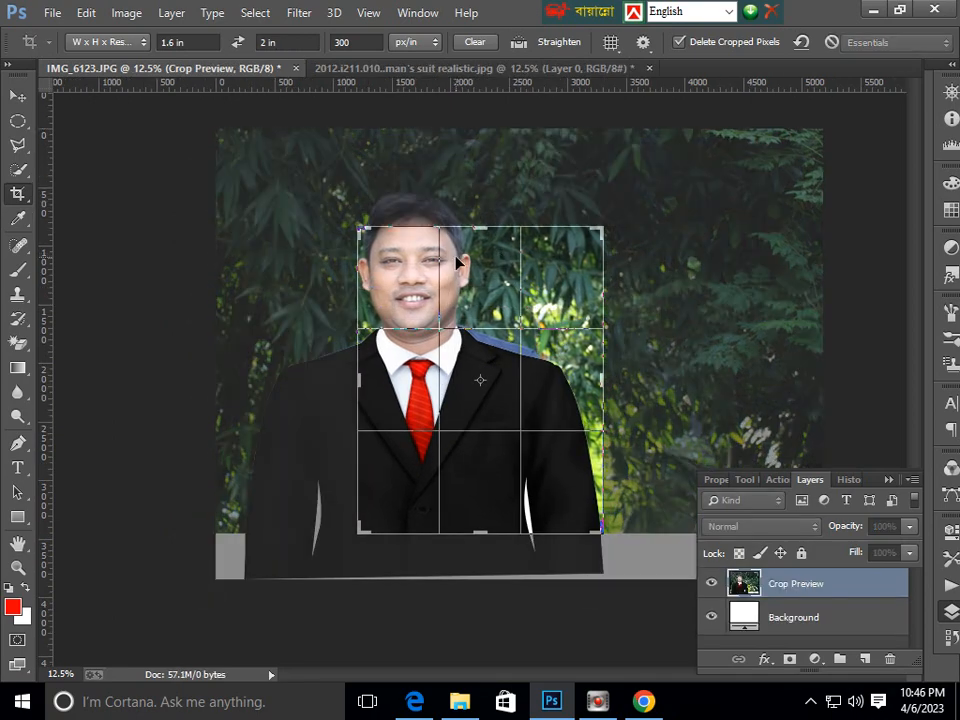
left_click_drag(465, 262, 516, 313)
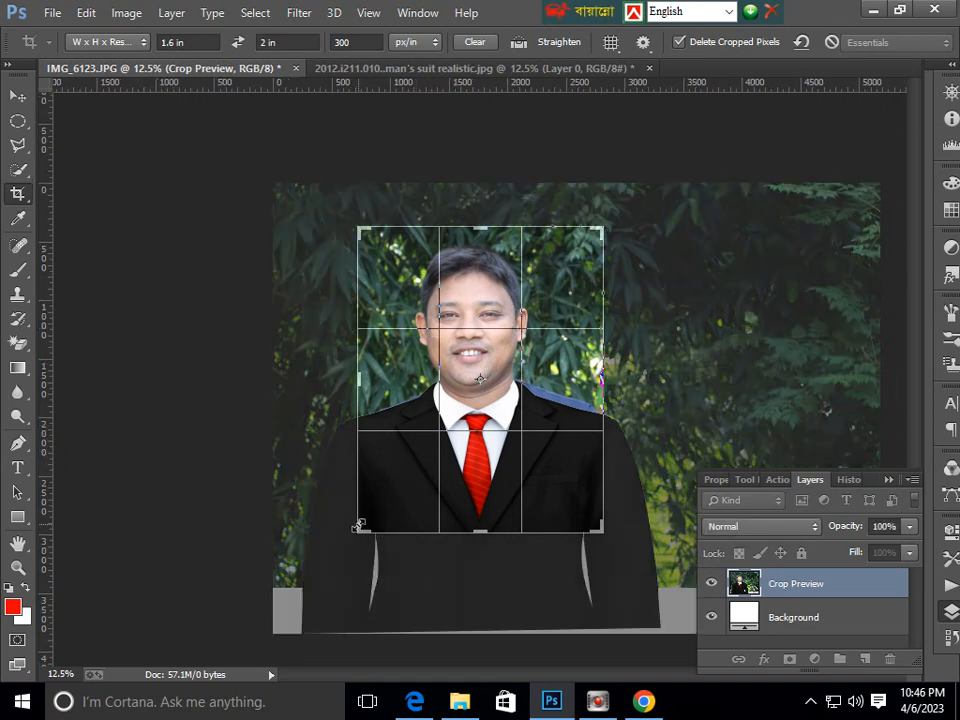
left_click_drag(359, 525, 355, 537)
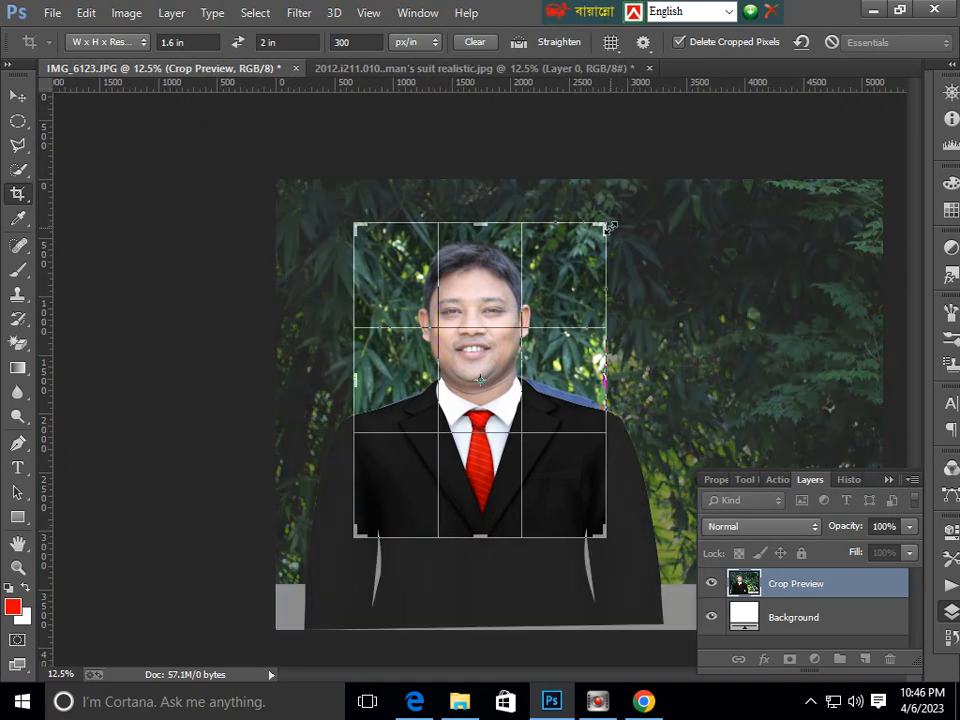
left_click_drag(601, 229, 602, 228)
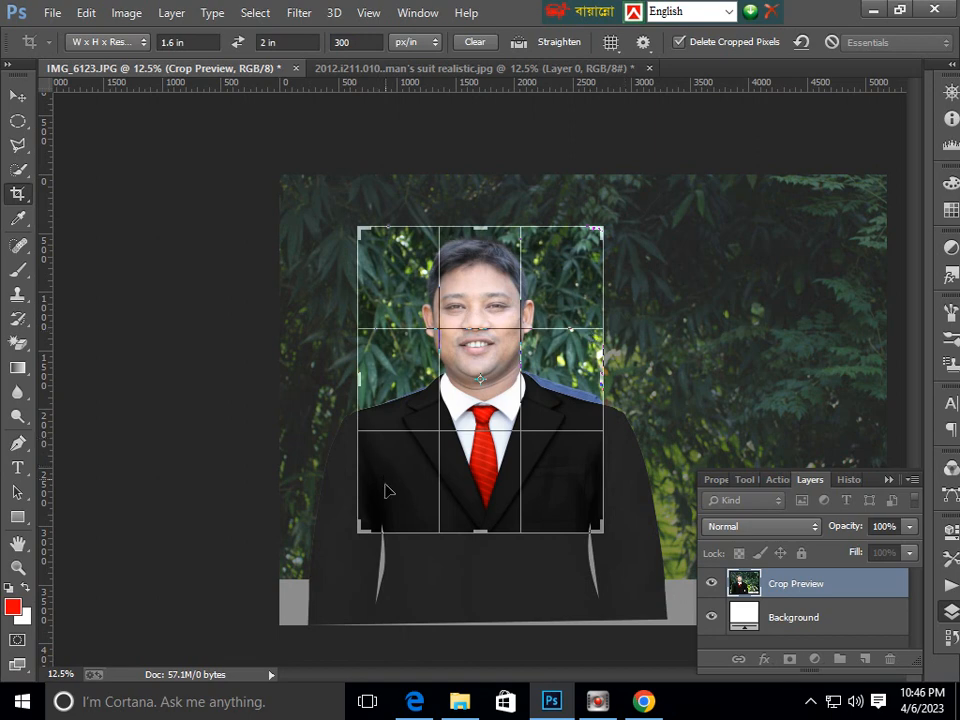
left_click_drag(360, 525, 366, 527)
right_click(501, 346)
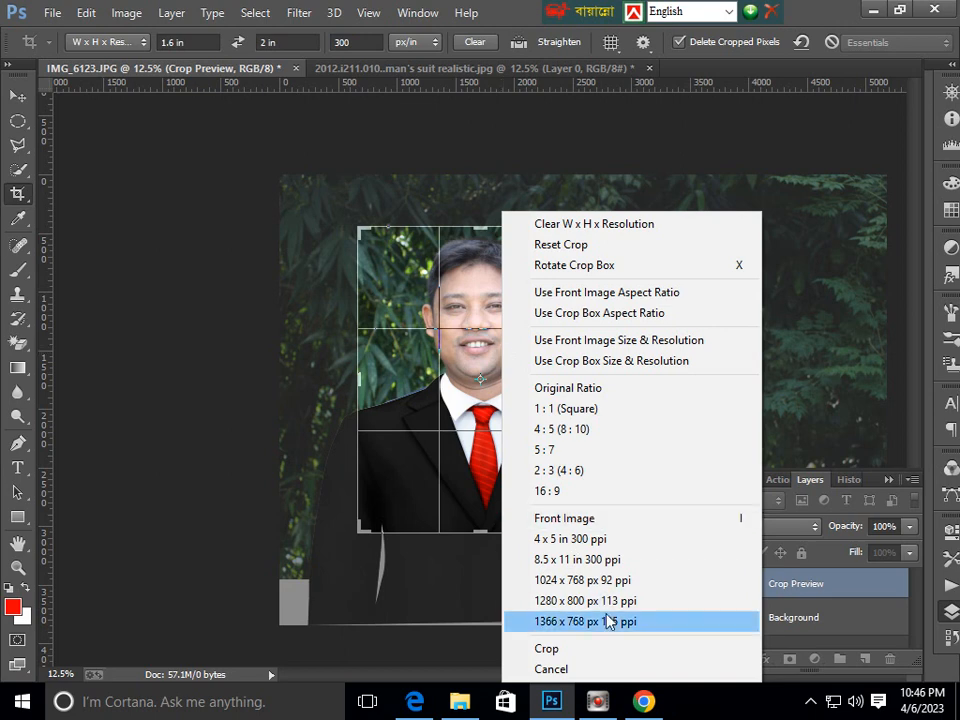
left_click(553, 650)
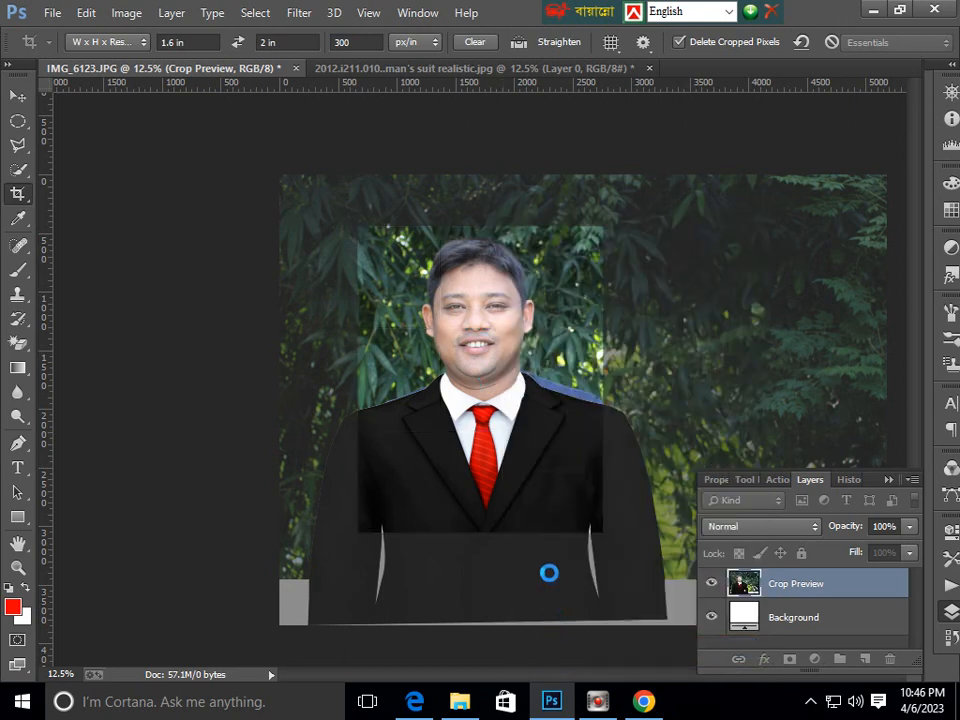
- Check the suit's fit on the cropped photo up close and merge the suit layer into the Background
key("ctrl+plus")
key("ctrl+plus")
key("ctrl+plus")
key("ctrl+plus")
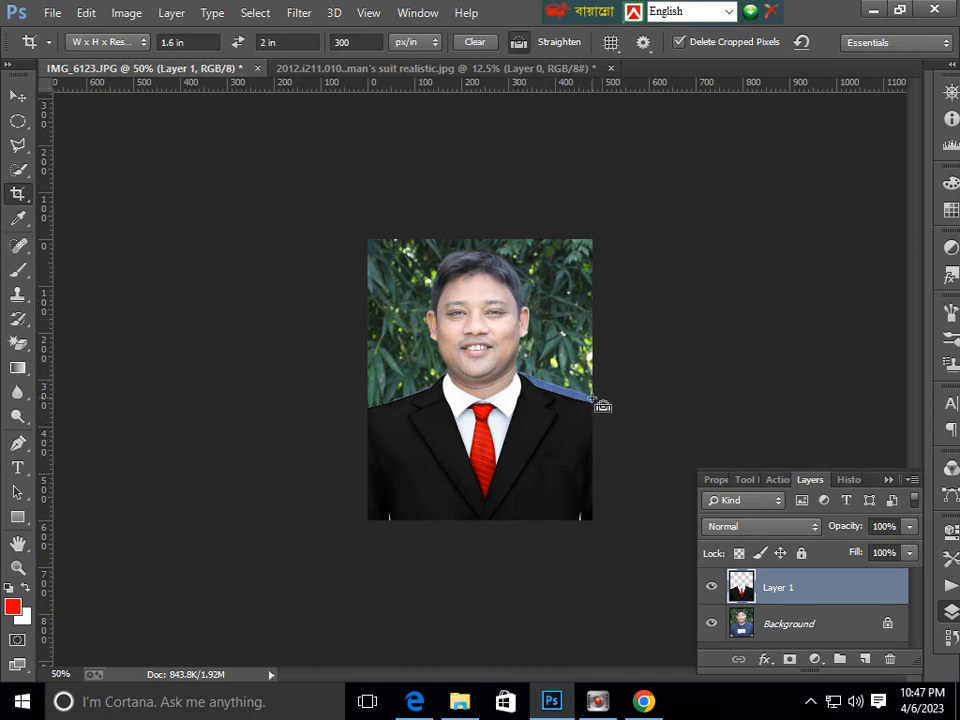
key("ctrl+plus")
key("ctrl+plus")
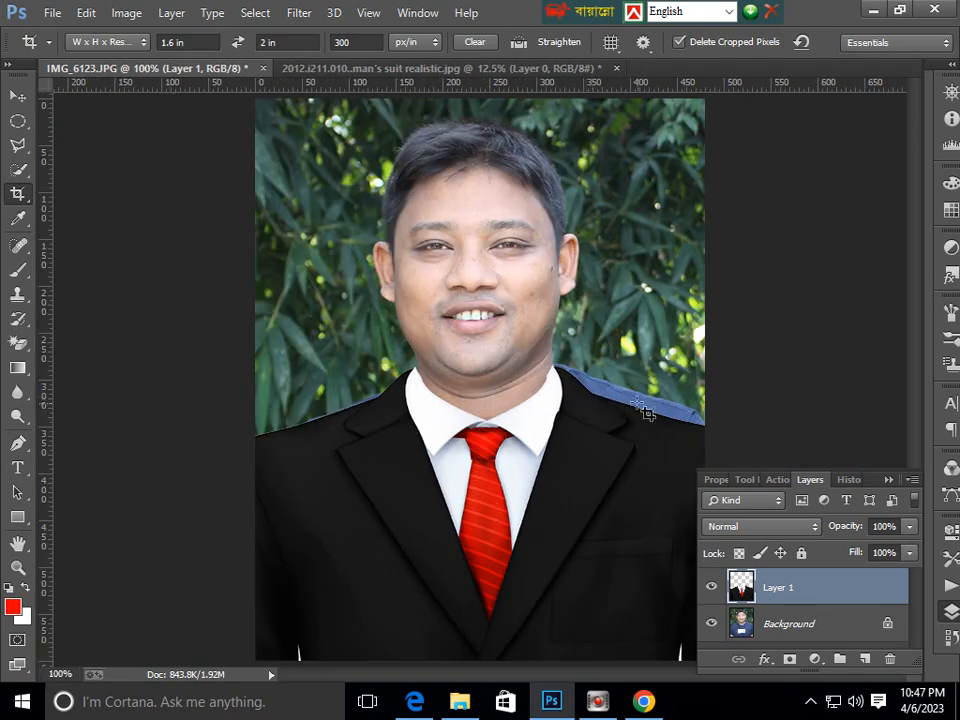
key("ctrl+minus")
key("ctrl+minus")
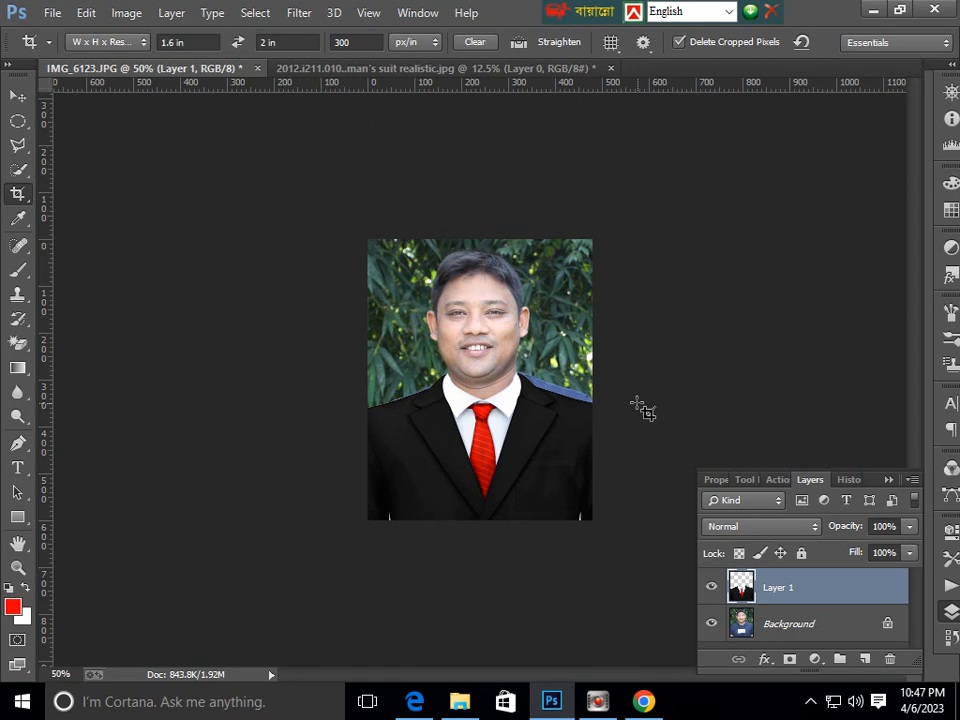
key("ctrl")
key("ctrl+e")
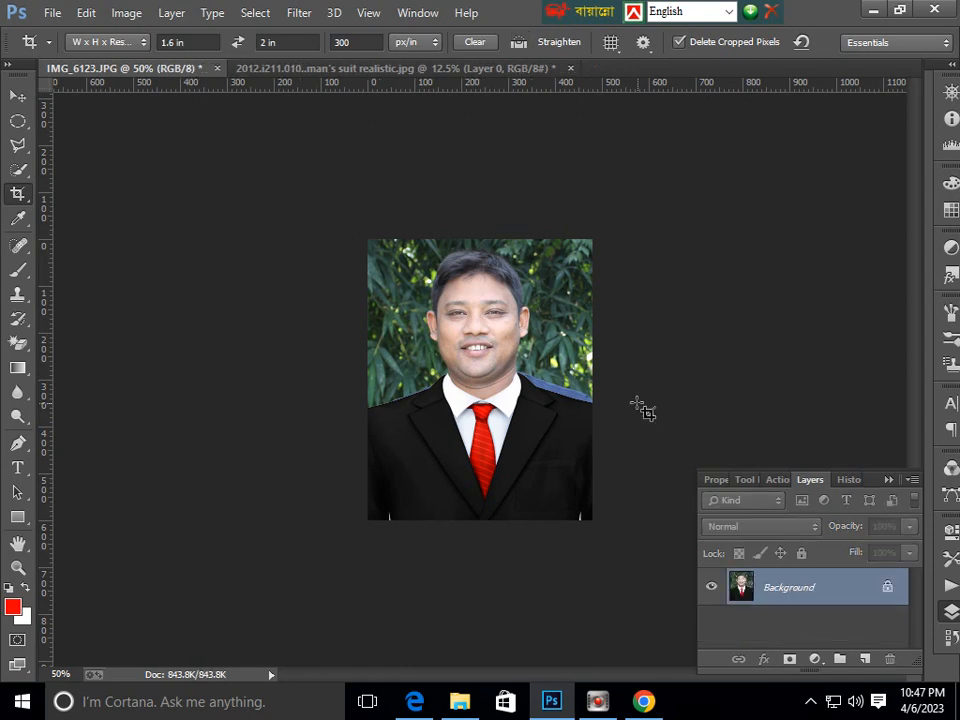
- Select the leafy background around the man with a size 10 Quick Selection brush and subtract his hair from the selection
key("ctrl+plus")
key("ctrl+plus")
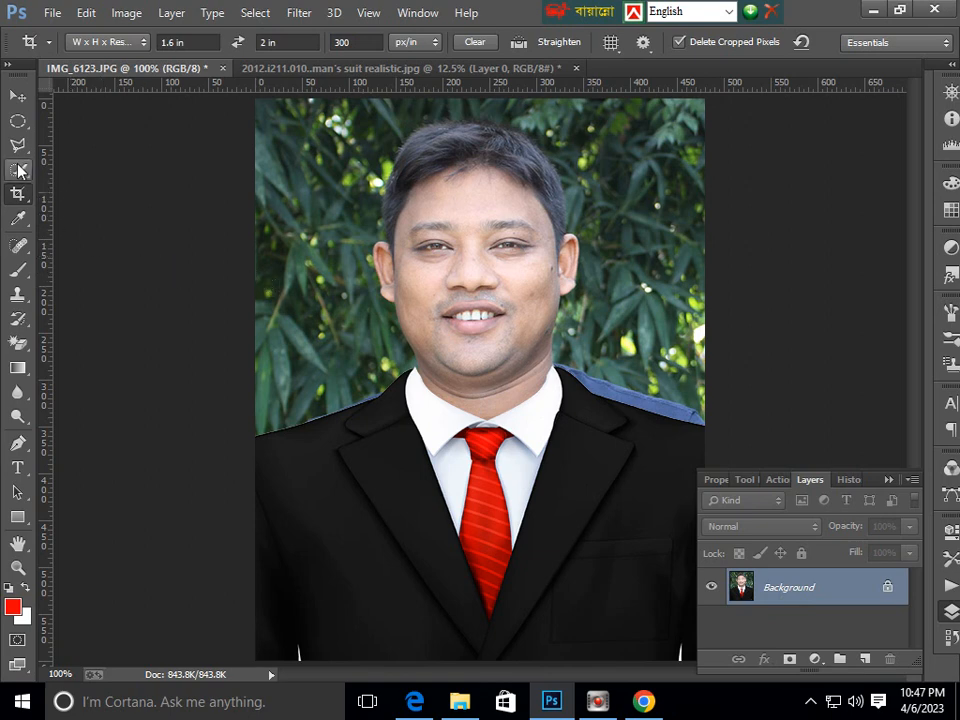
left_click_drag(18, 169, 62, 176)
left_click(83, 176)
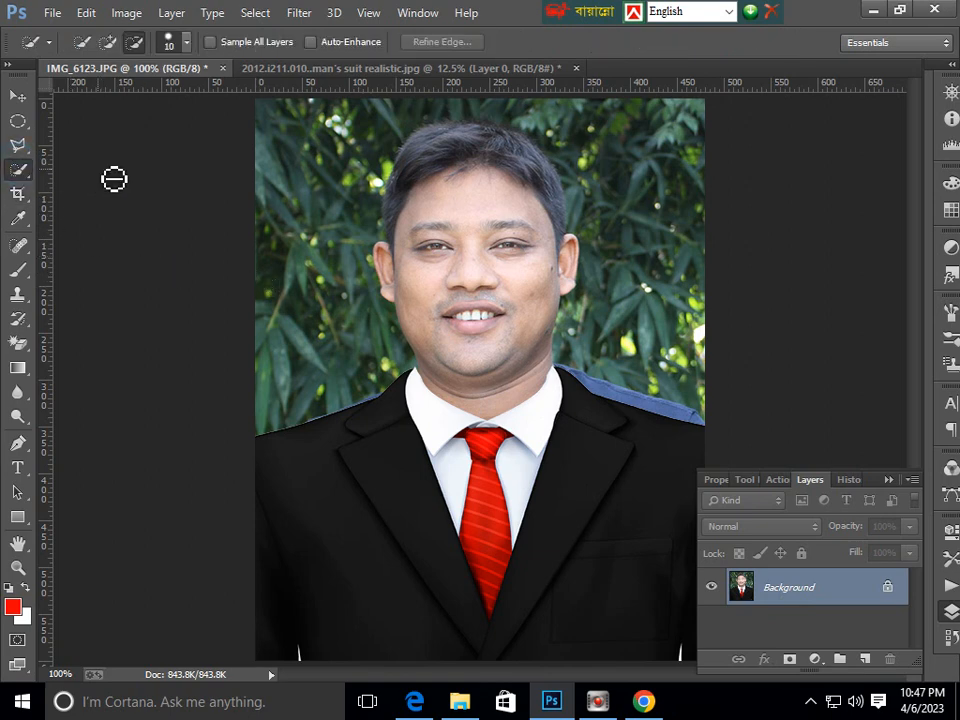
left_click(107, 42)
left_click(297, 393)
mouse_move(304, 398)
left_mouse_down()
mouse_move(345, 270)
mouse_move(345, 178)
mouse_move(392, 126)
mouse_move(450, 107)
mouse_move(574, 118)
mouse_move(609, 152)
mouse_move(626, 351)
mouse_move(613, 343)
left_mouse_up()
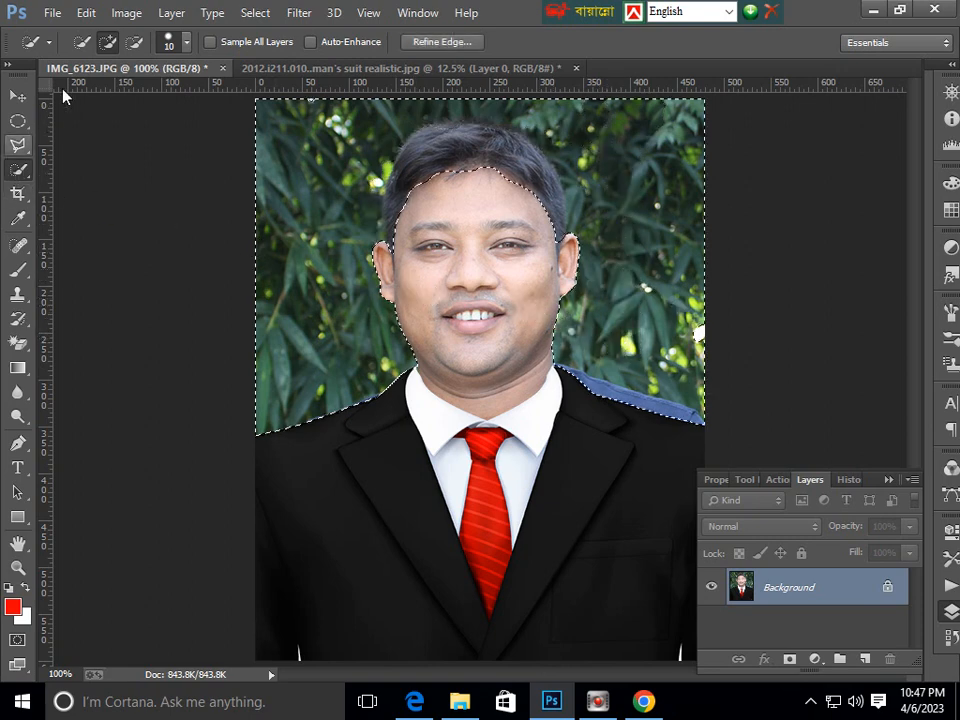
left_click(133, 42)
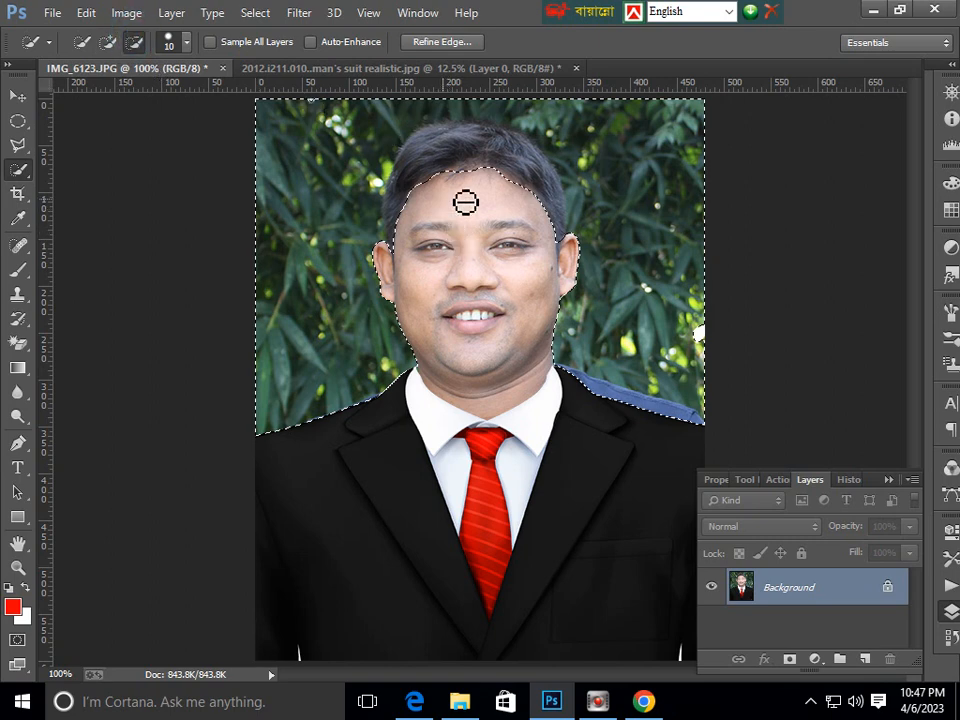
mouse_move(520, 182)
left_mouse_down()
mouse_move(448, 158)
mouse_move(429, 177)
mouse_move(402, 251)
mouse_move(417, 161)
mouse_move(459, 137)
mouse_move(534, 154)
mouse_move(570, 237)
left_mouse_up()
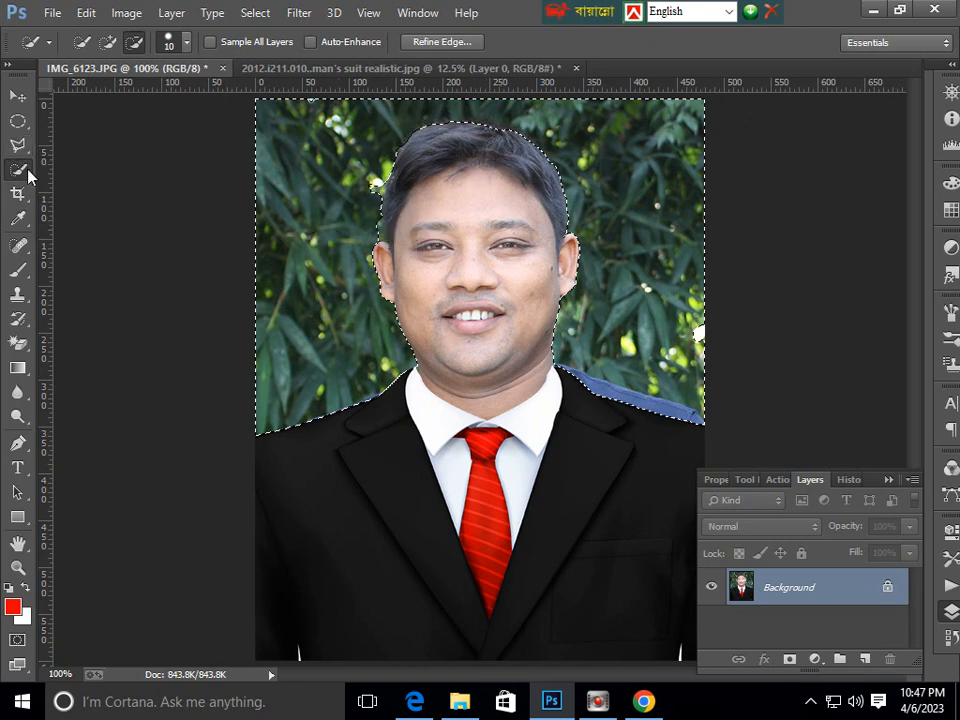
- Add the missed background patches beside the hair above the ear on the image's left to the selection
left_click(108, 45)
key("ctrl+plus")
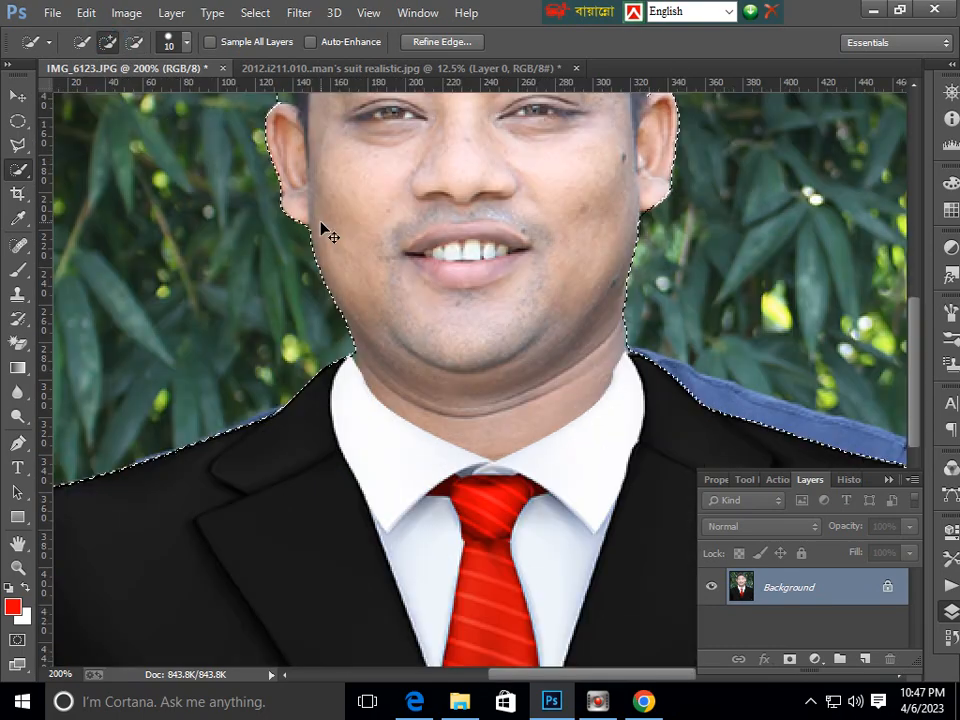
key("ctrl+plus")
left_click_drag(289, 156, 366, 540)
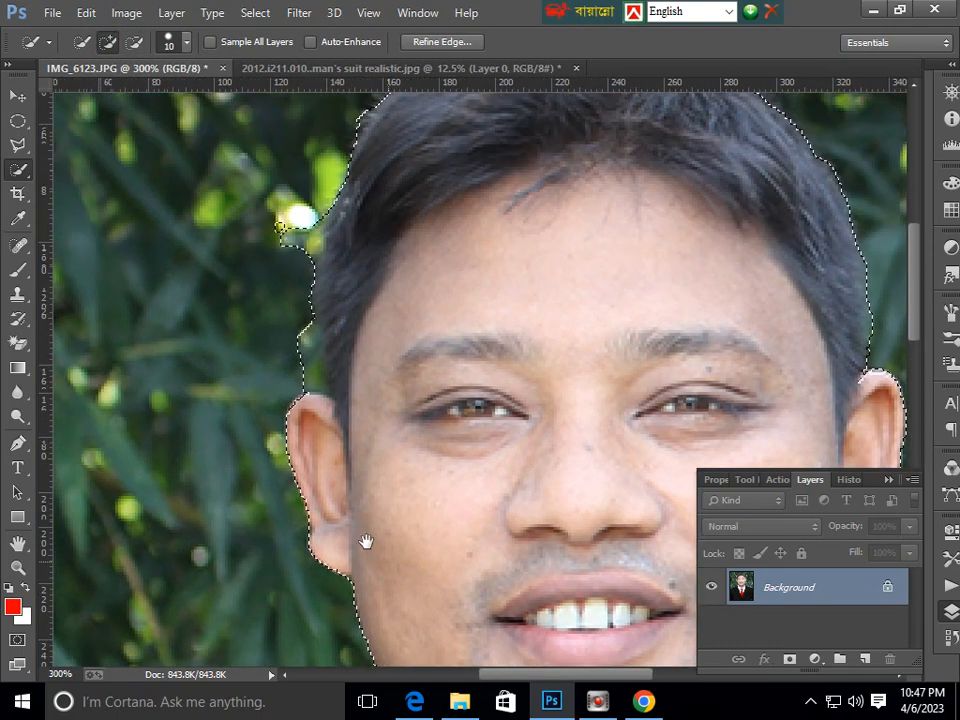
left_click_drag(364, 314, 369, 370)
left_click(317, 461)
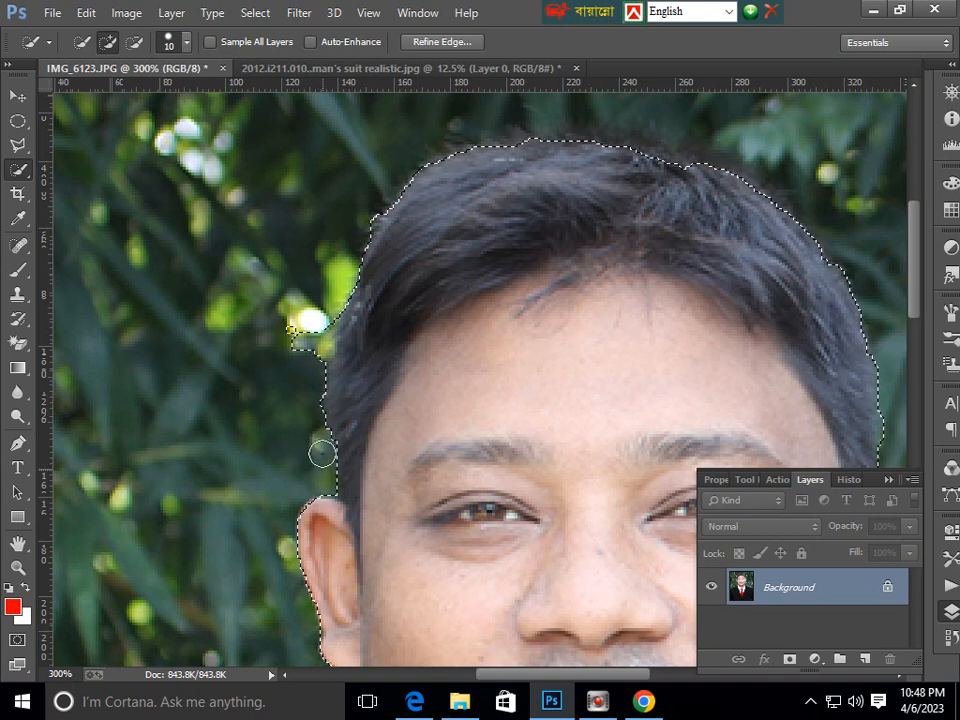
left_click_drag(314, 421, 327, 299)
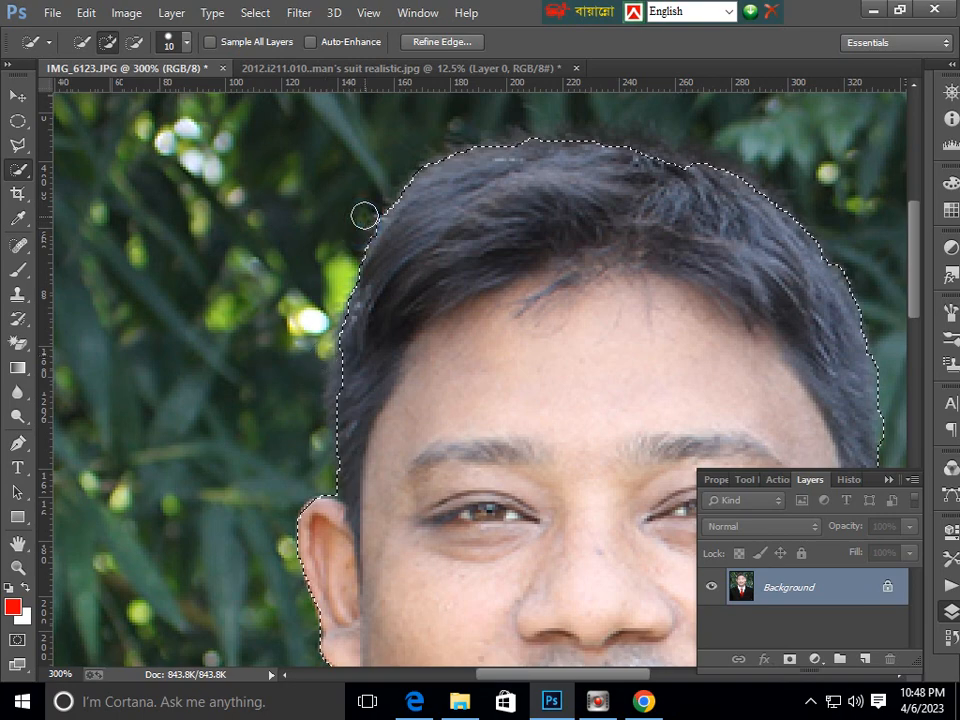
- Add the missed background patch below the earlobe on the image's right to the selection
scroll(646, 159, "up", 1)
scroll(646, 159, "up", 2)
left_click_drag(680, 255, 383, 153)
left_click_drag(491, 334, 491, 208)
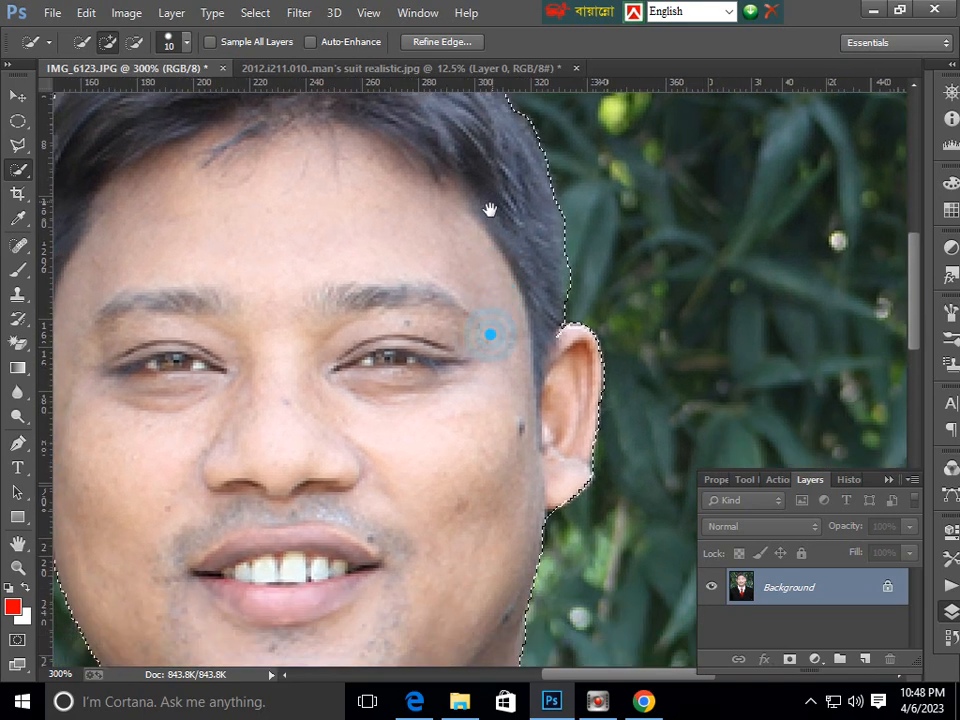
left_click_drag(543, 470, 560, 384)
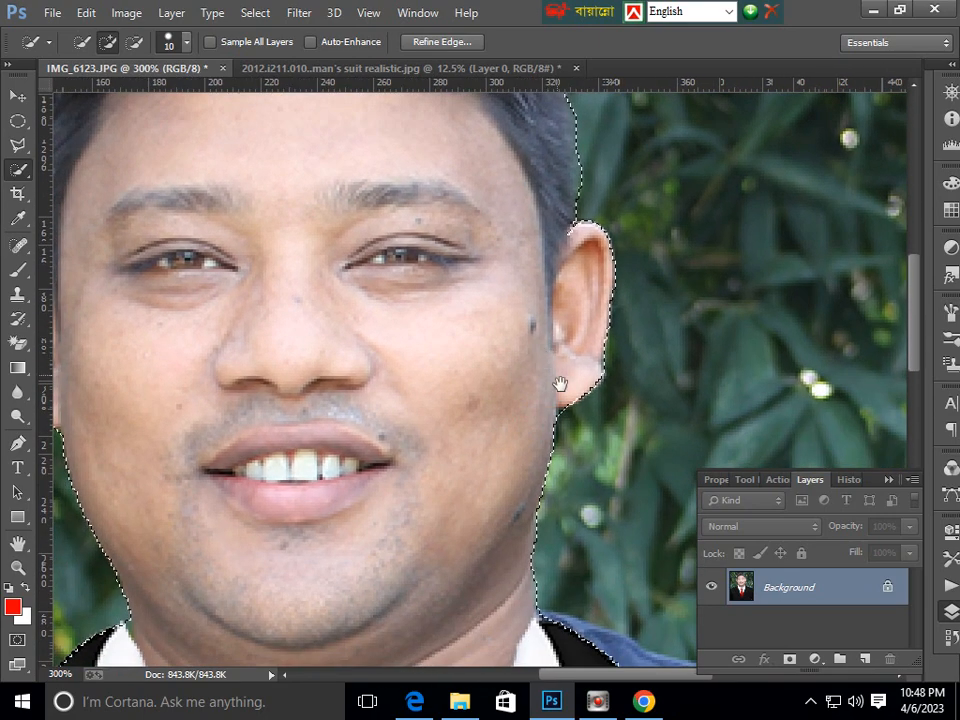
left_click(563, 414)
left_click_drag(365, 399, 400, 322)
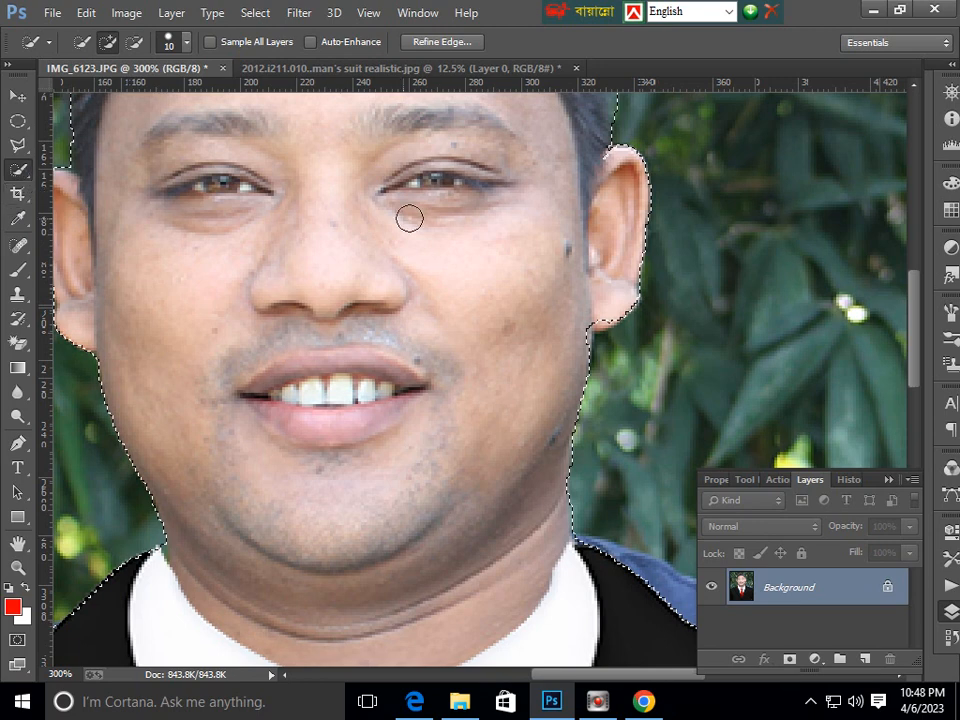
- Subtract the strip of jaw below the ear on the image's right from the background selection and check the outline down to the collar
left_click(133, 43)
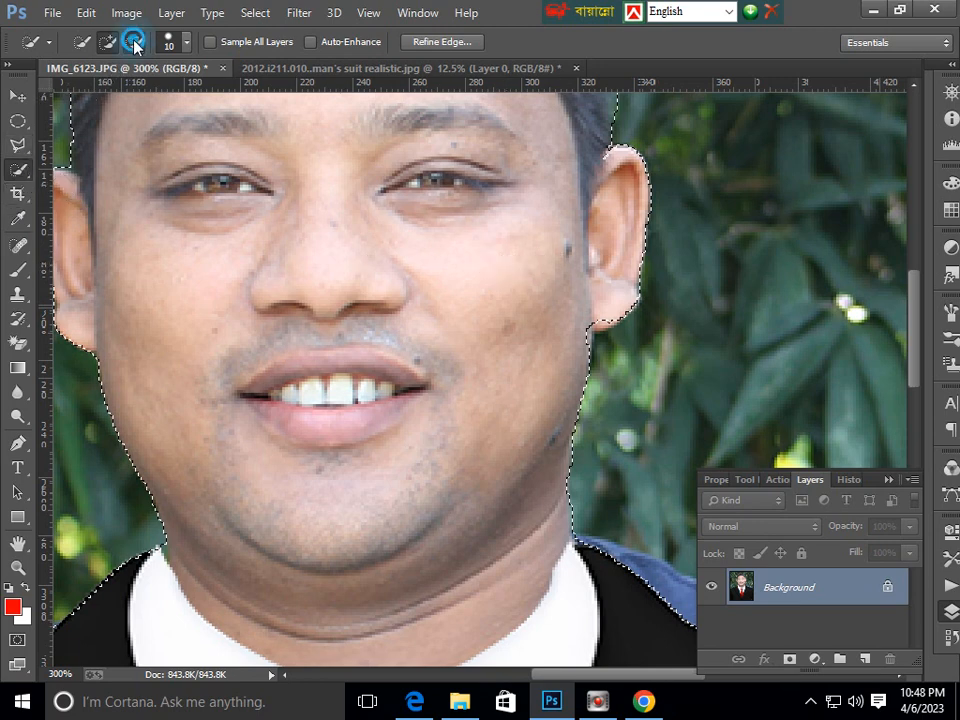
left_click(576, 326)
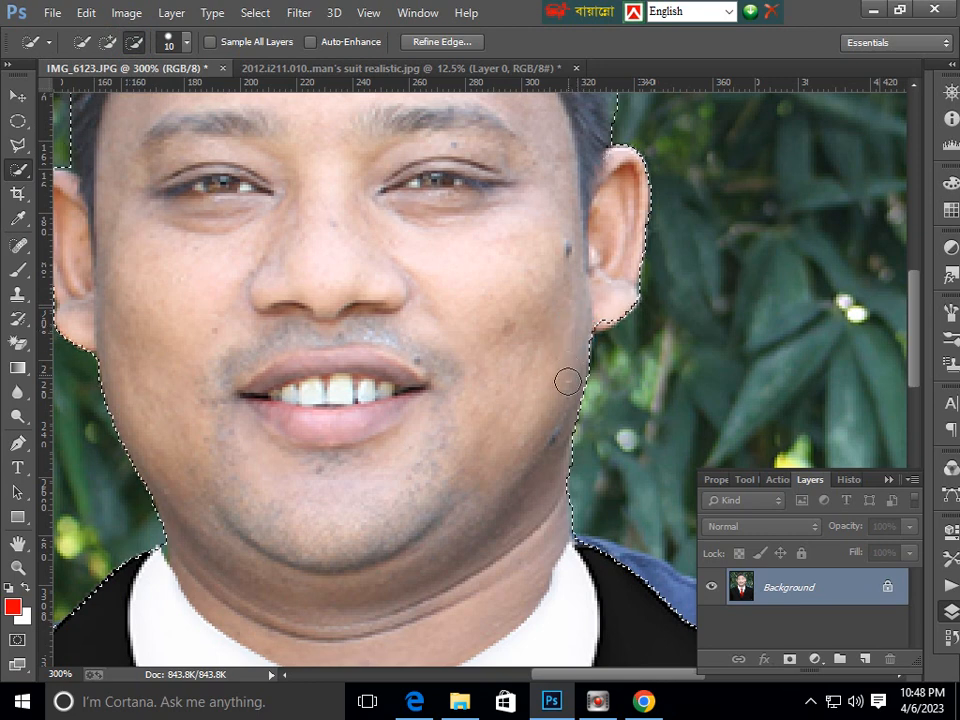
scroll(580, 470, "down", 2)
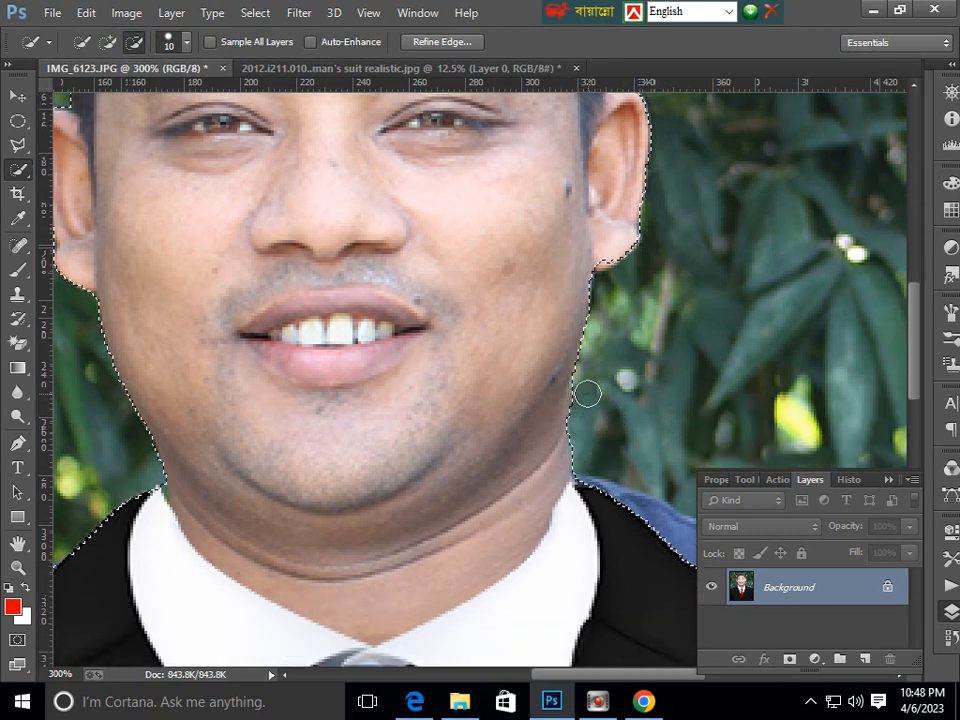
left_click(109, 43)
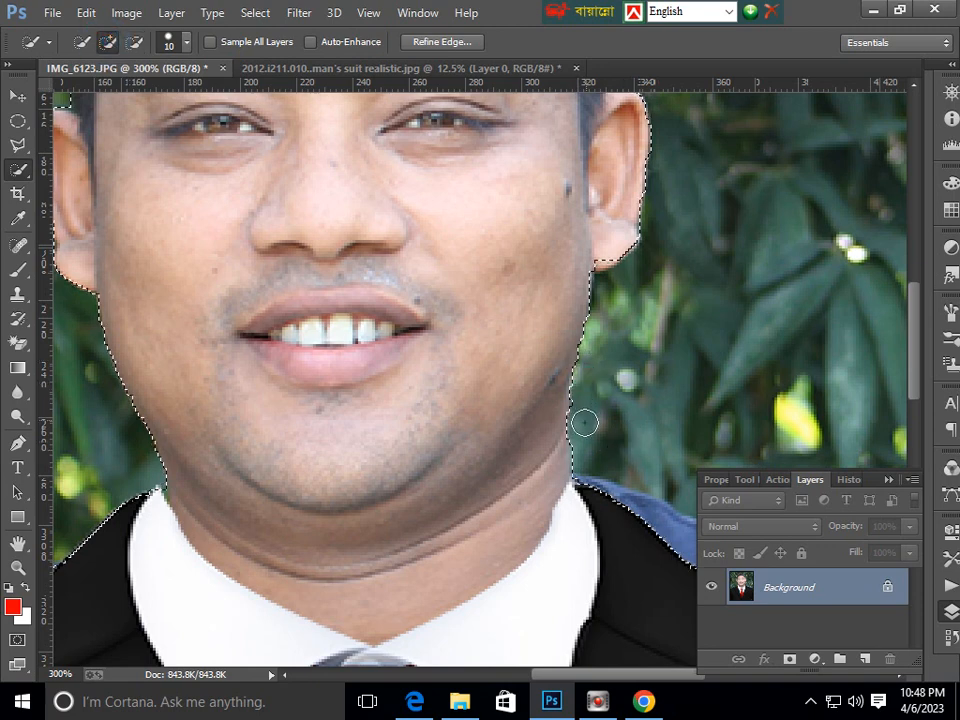
scroll(640, 408, "up", 1)
scroll(638, 410, "down", 4)
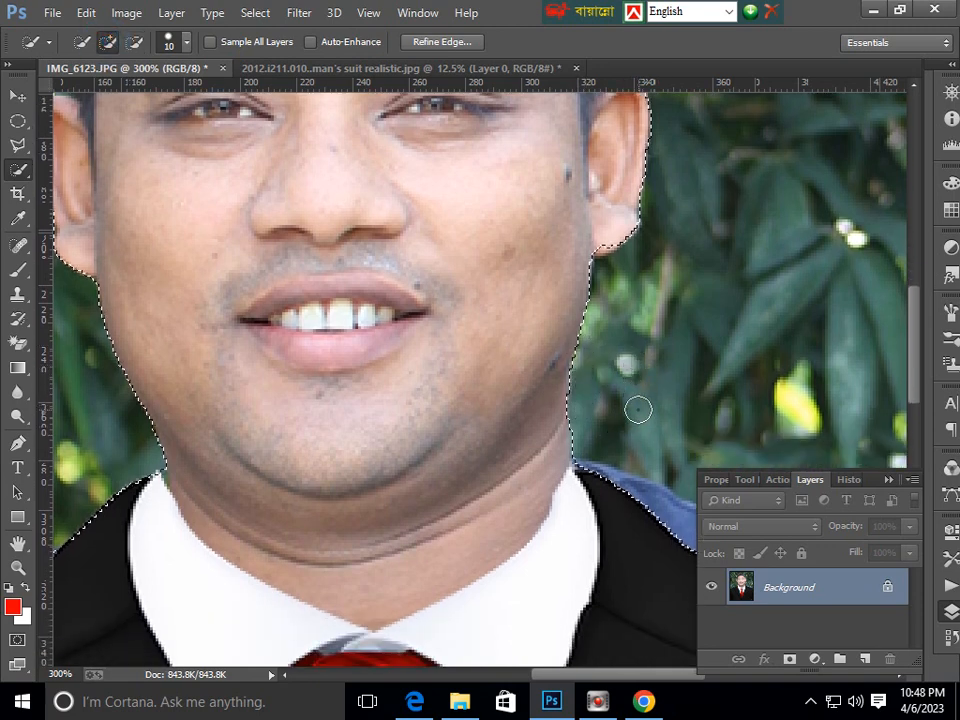
scroll(638, 410, "down", 4)
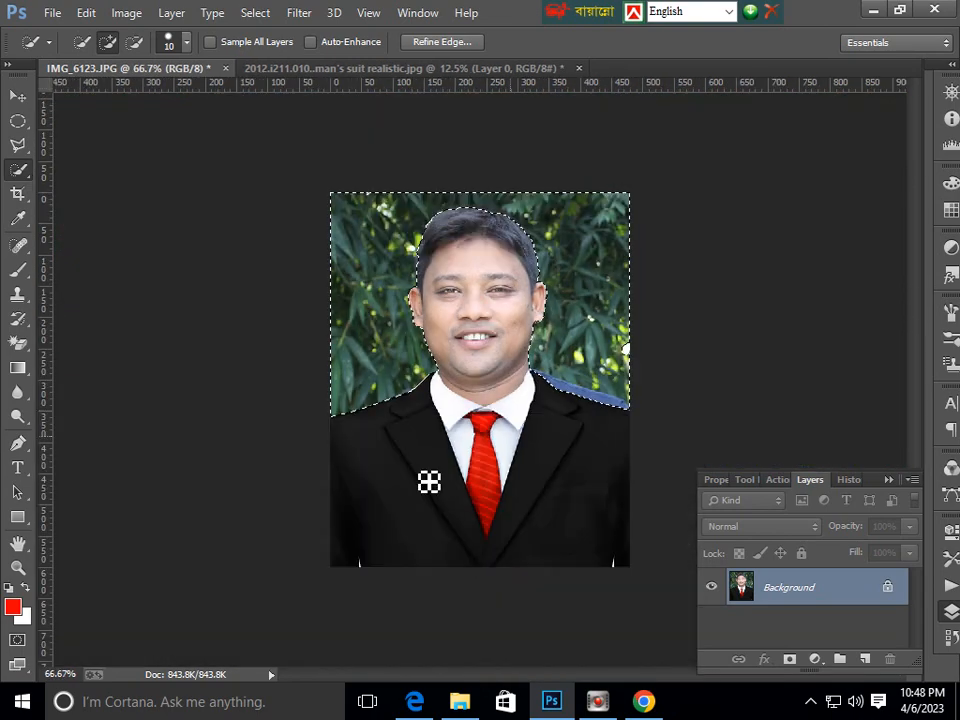
- Set the foreground colour to a bright blue limited to web colours and fill the selected background with it
left_click(14, 608)
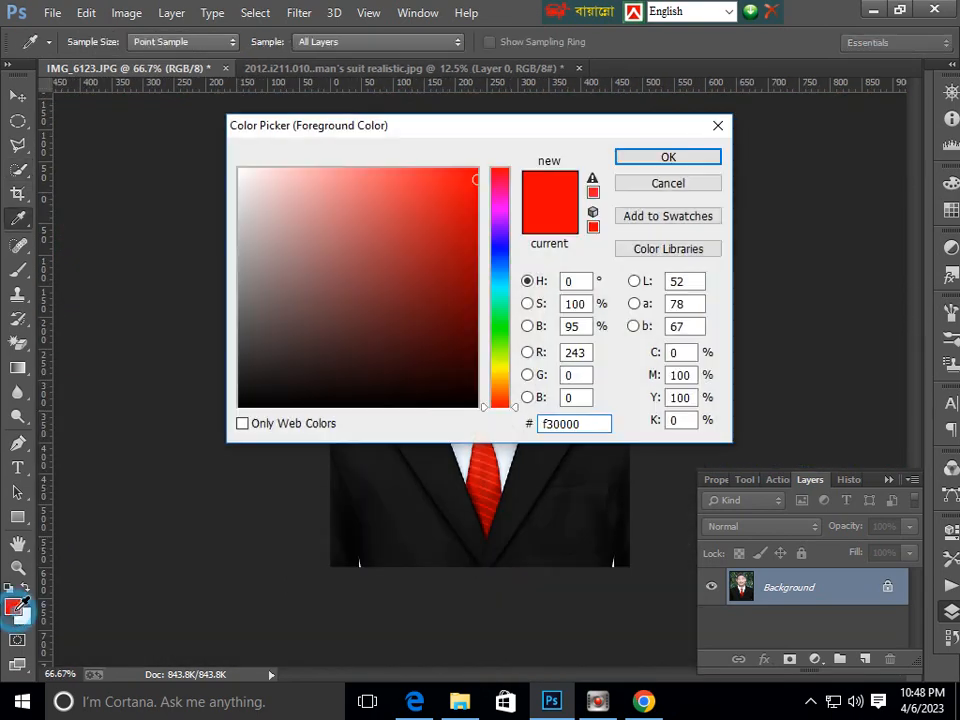
left_click(509, 262)
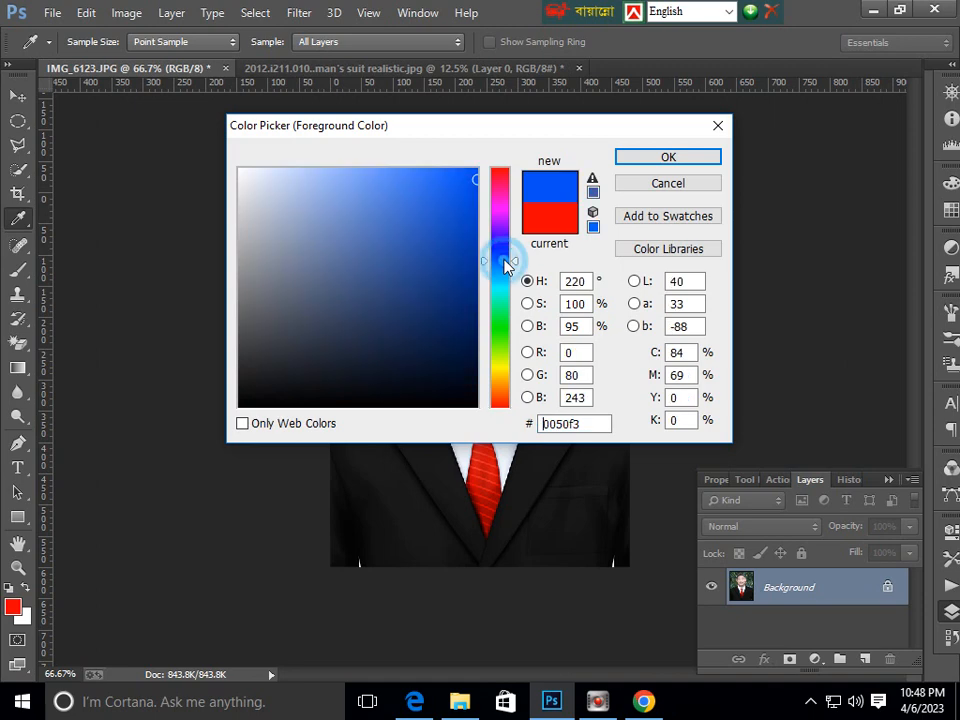
left_click(244, 424)
left_click(670, 160)
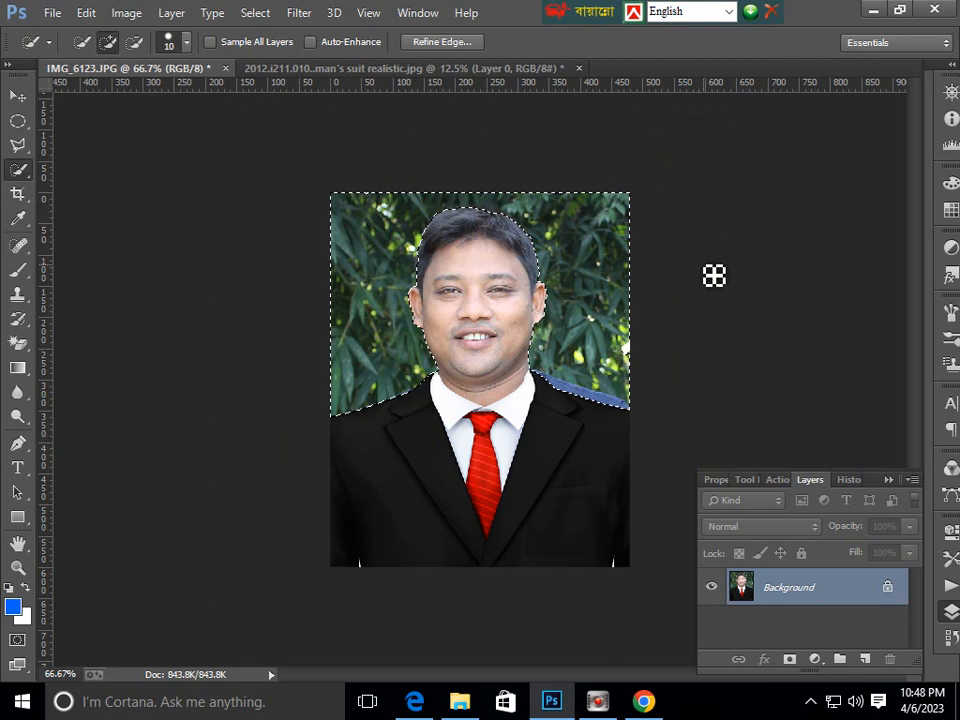
key("ctrl+BackSpace")
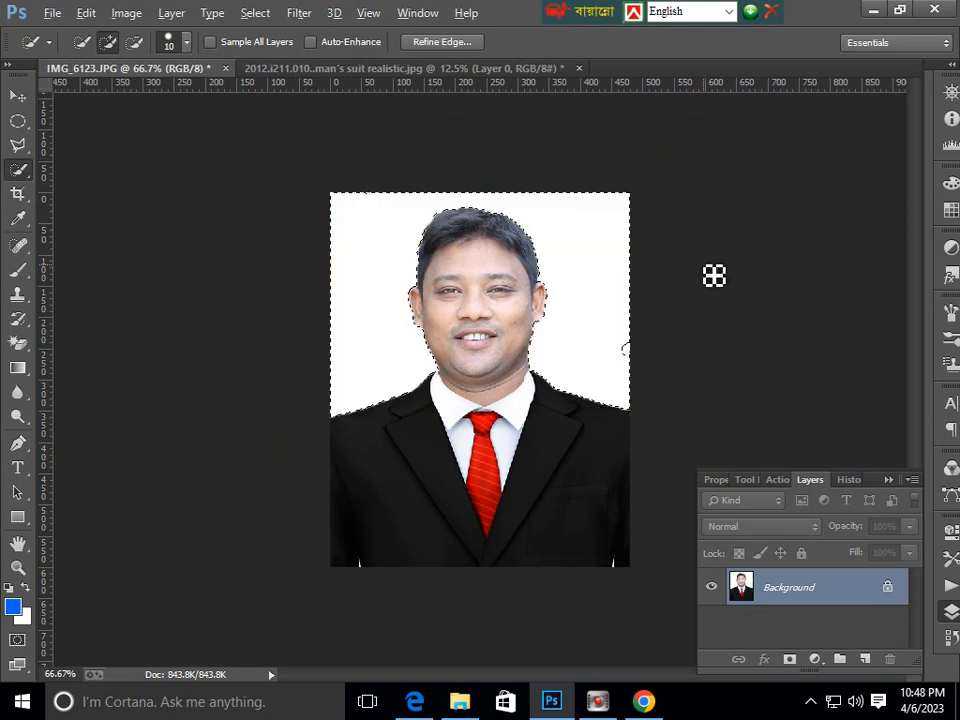
key("alt+BackSpace")
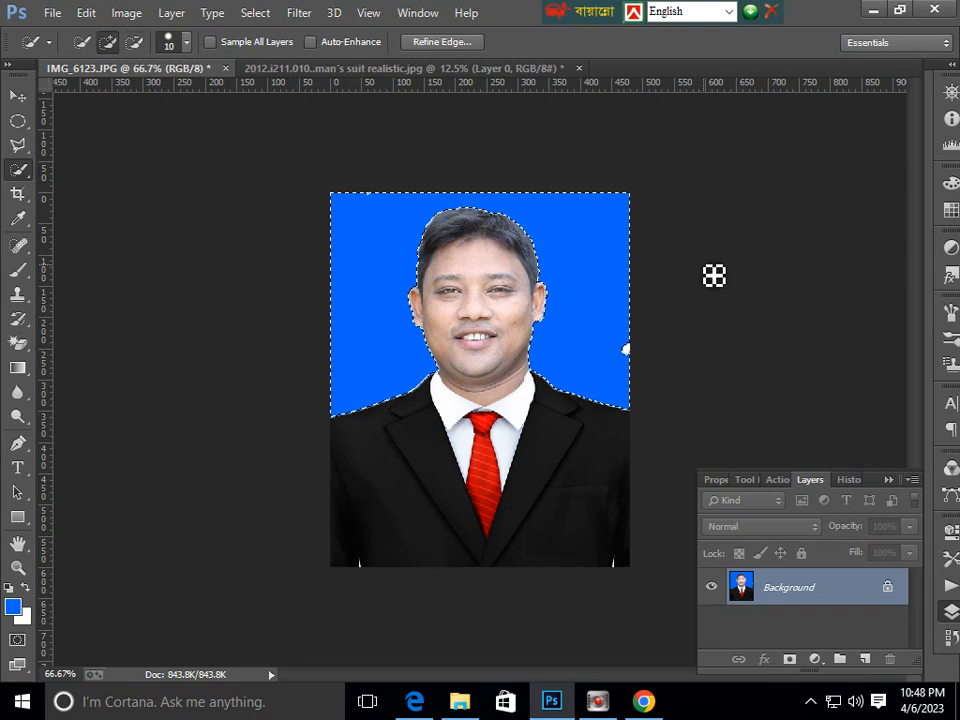
- Add the unfilled white patch at the photo's right edge to the selection and fill it with the blue foreground colour
key("ctrl+plus")
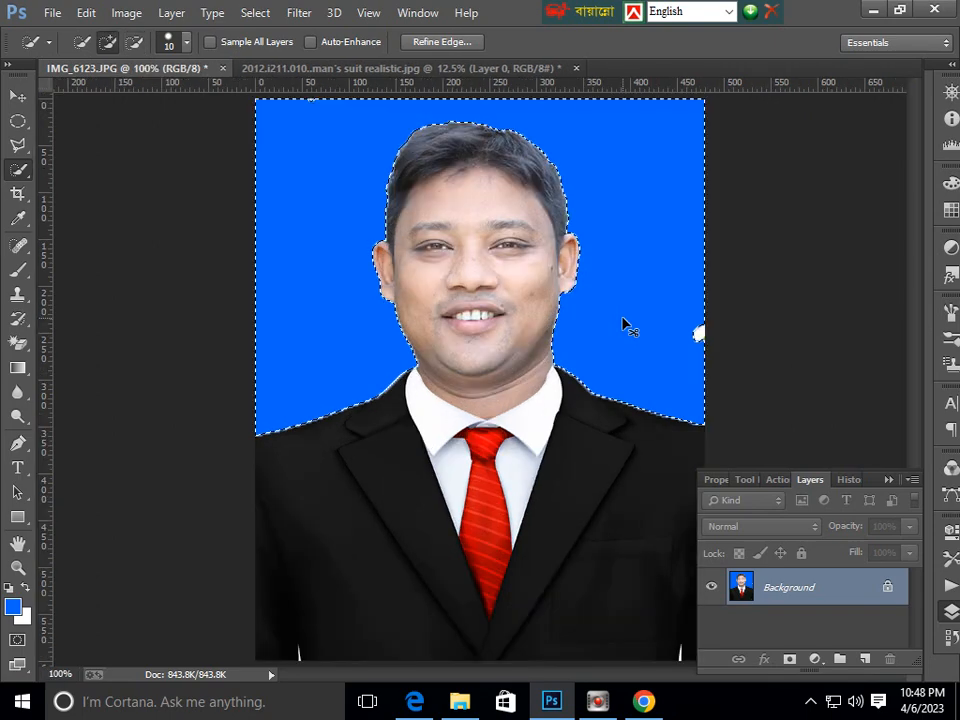
key("ctrl+plus")
key("ctrl+minus")
key("ctrl+minus")
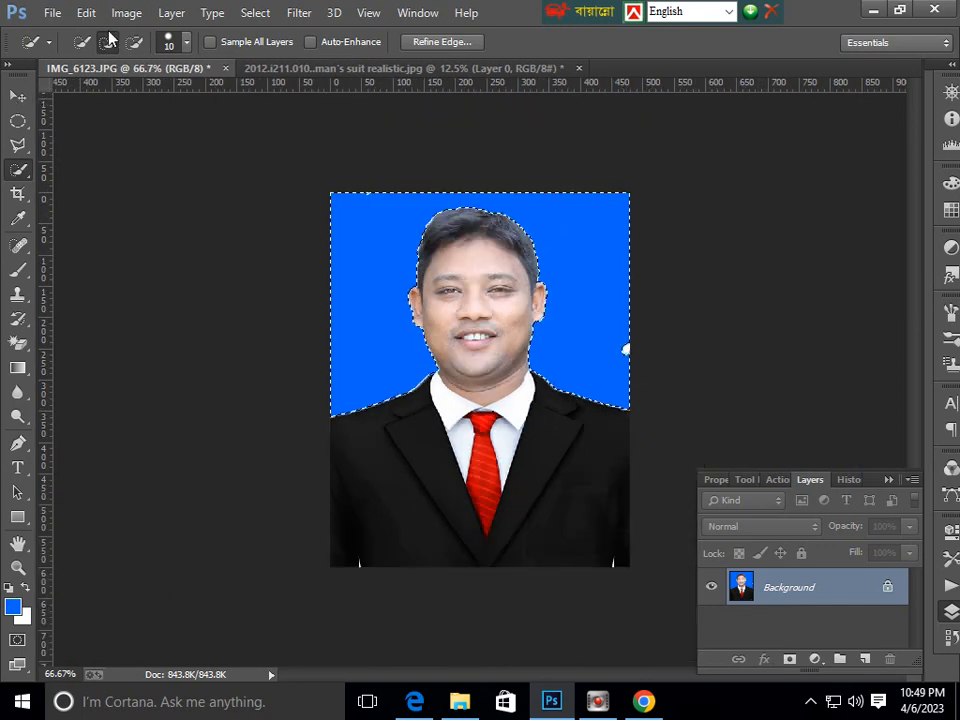
key("ctrl+plus")
key("ctrl+plus")
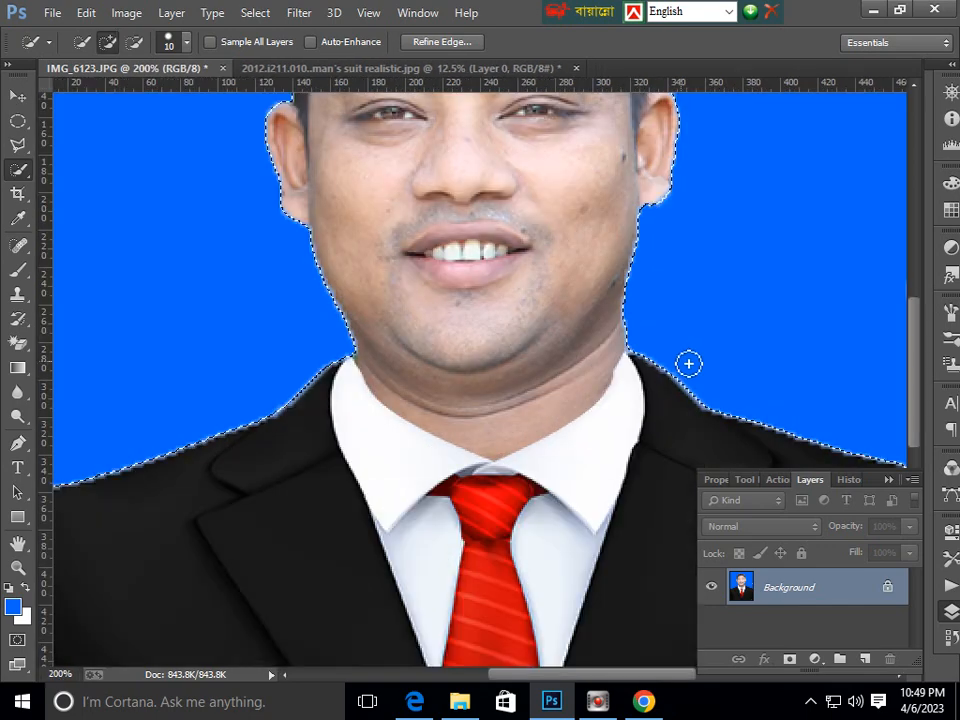
scroll(640, 320, "right", 3)
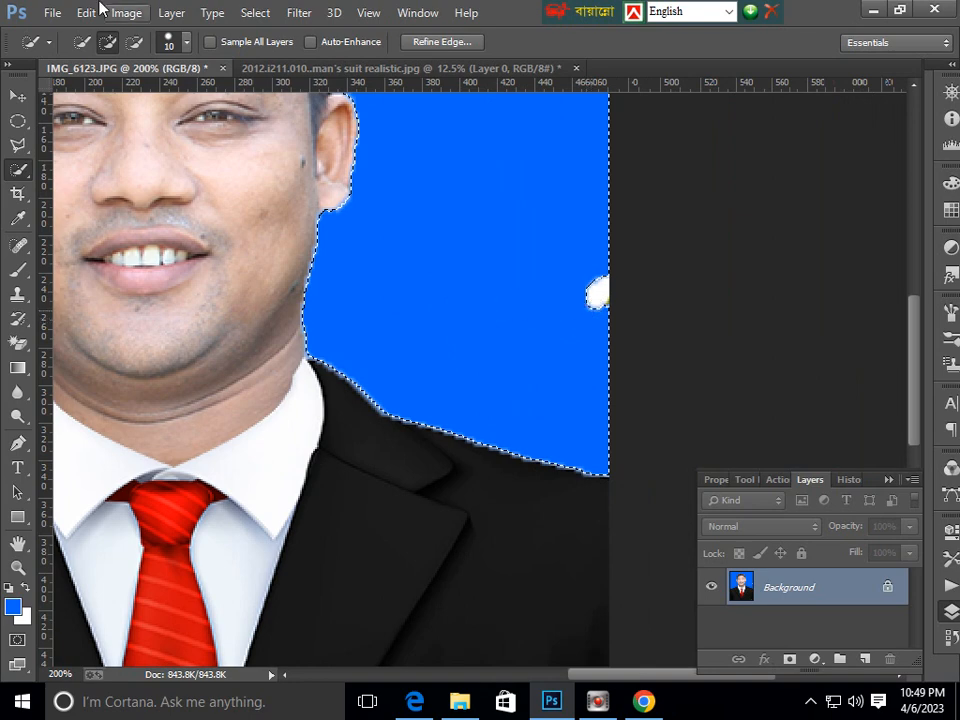
left_click(599, 290)
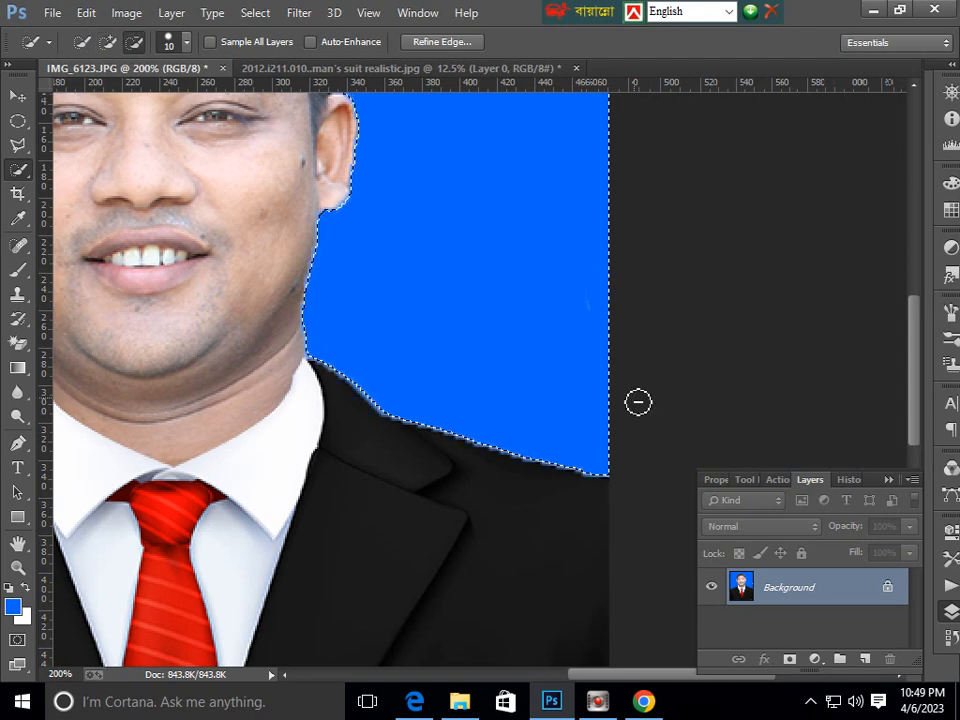
key("alt+BackSpace")
key("ctrl+minus")
key("ctrl+minus")
key("ctrl+minus")
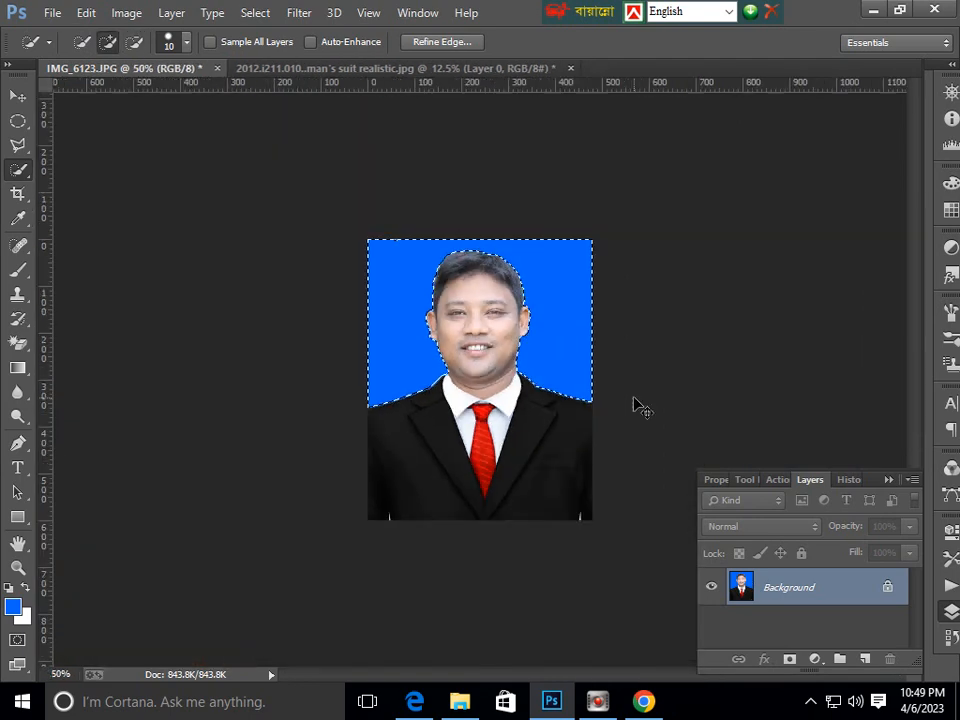
key("ctrl+minus")
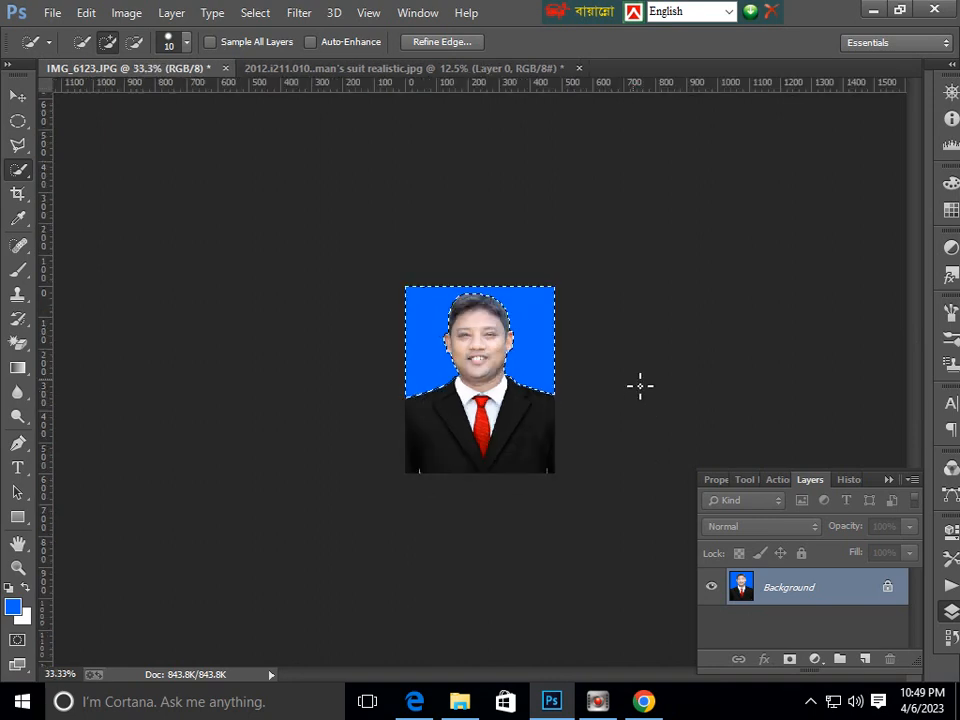
- Switch to the Elliptical Marquee tool and deselect the blue background
key("ctrl+plus")
key("ctrl+plus")
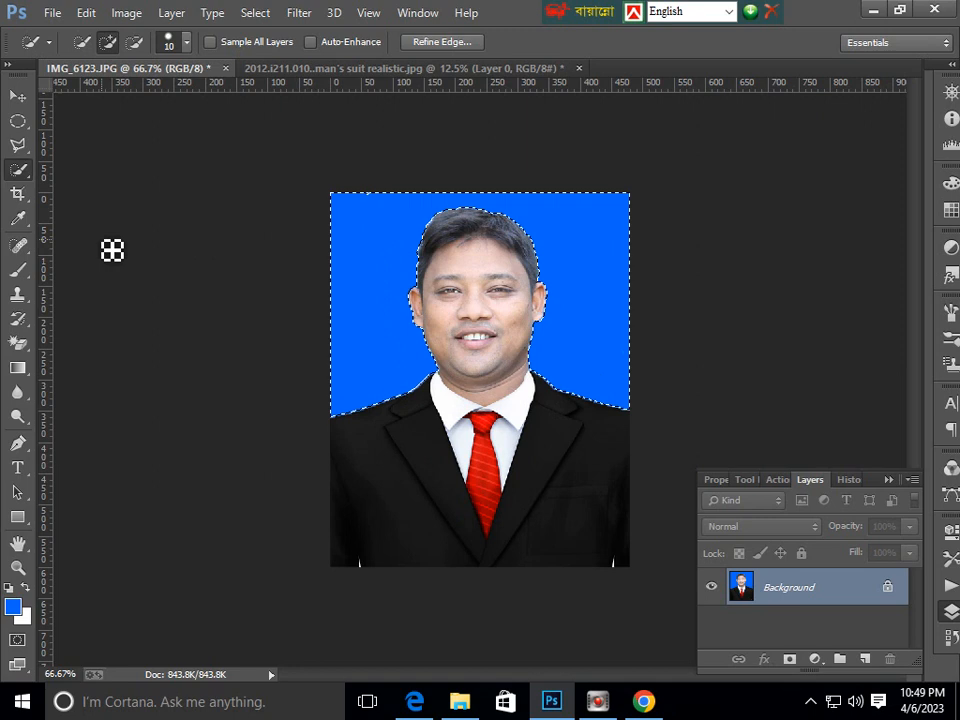
left_click(17, 120)
left_click(197, 212)
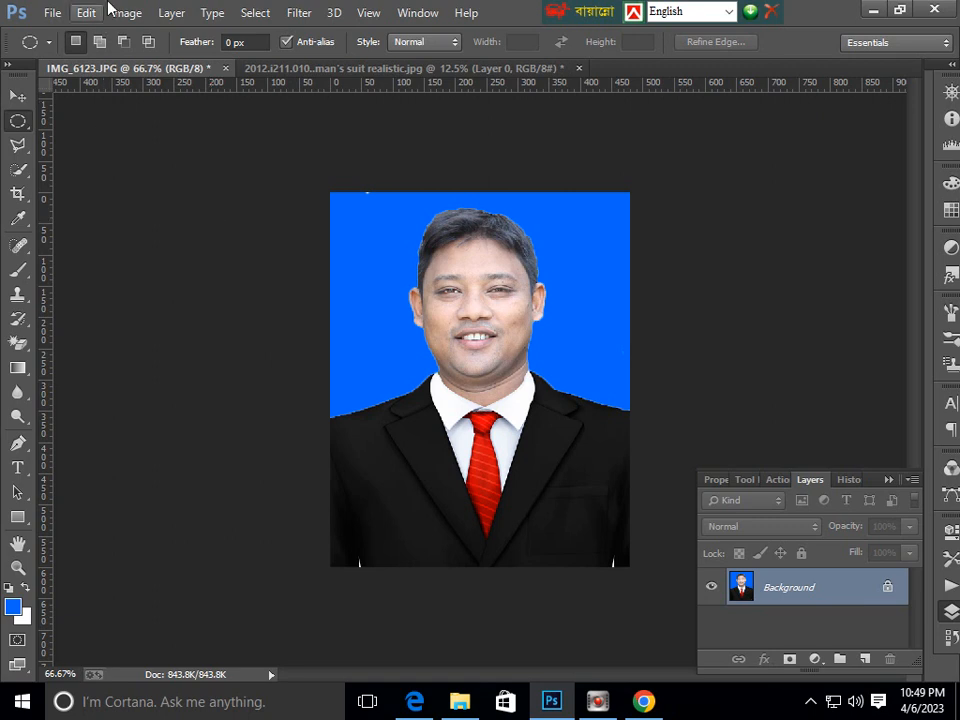
- Create a white U.S. Paper Letter document, 8.5 × 11 in at 300 px/in, and dock its window beside the other open documents
left_click(53, 14)
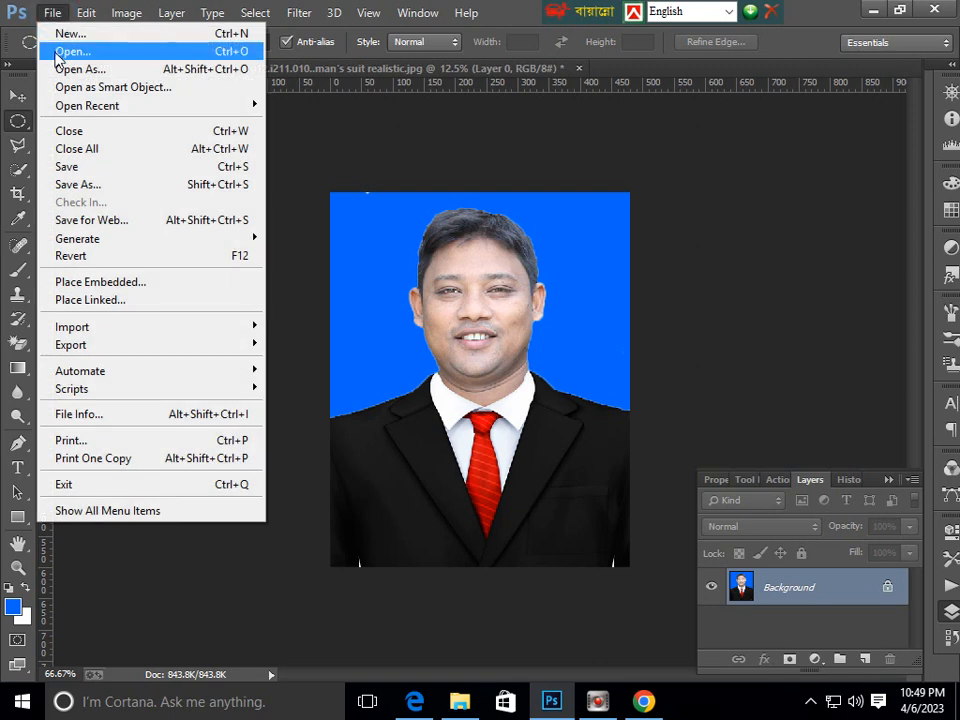
left_click(70, 34)
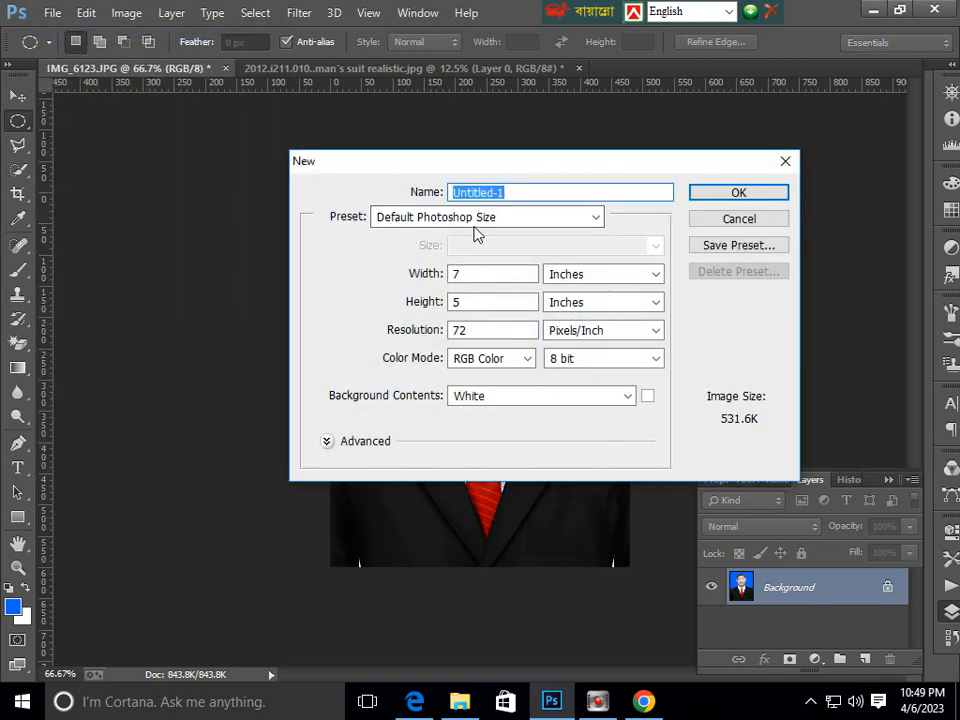
left_click(476, 218)
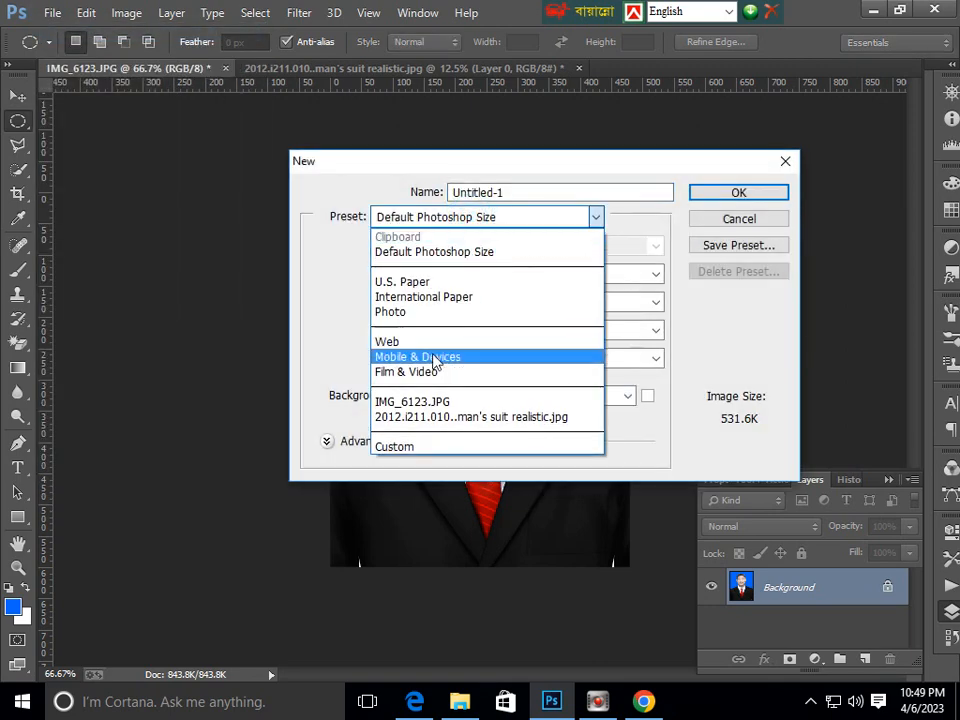
left_click(402, 284)
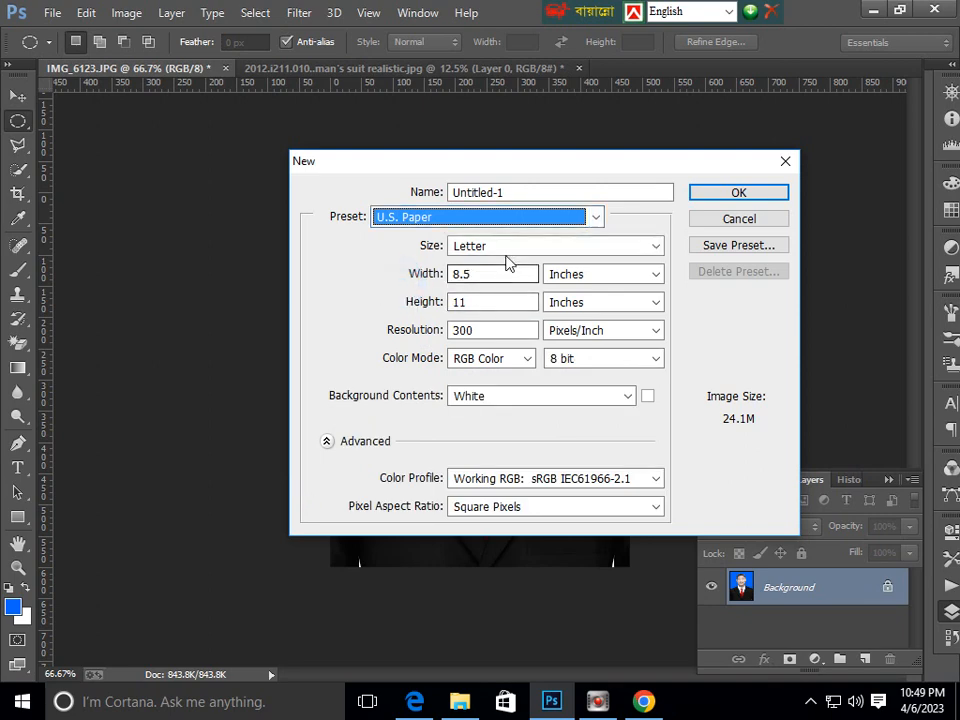
left_click(514, 250)
left_click(514, 250)
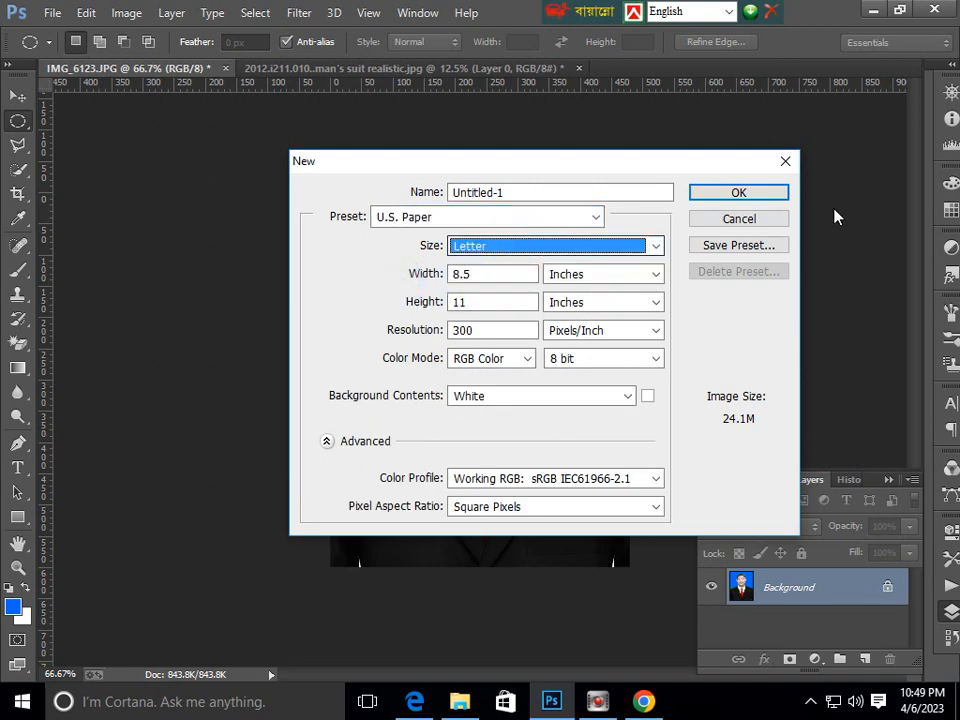
left_click(738, 192)
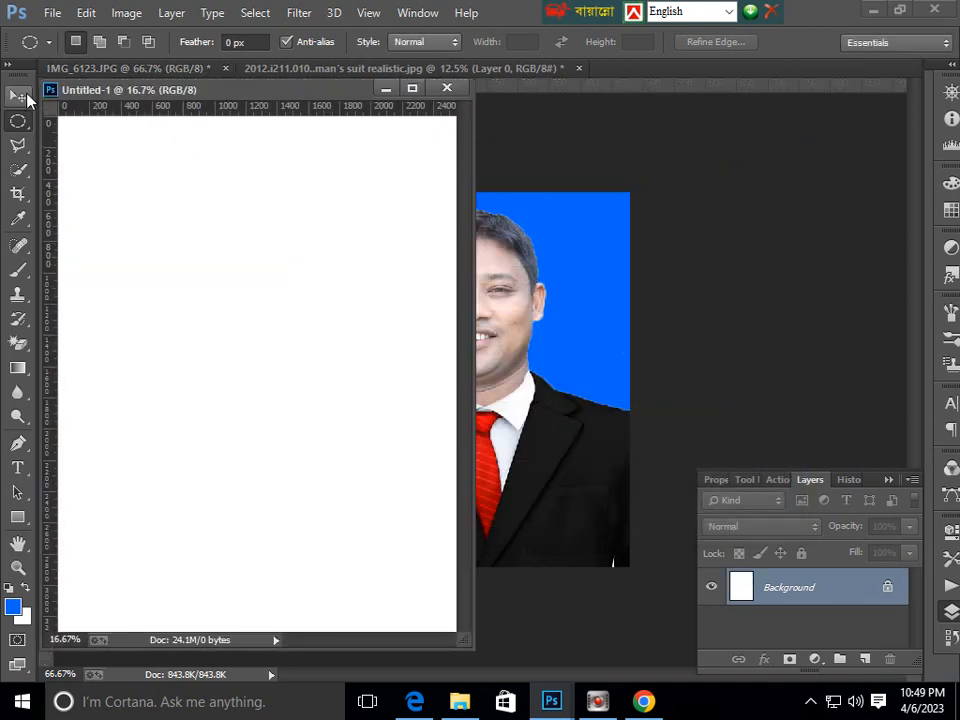
left_click(17, 95)
left_click_drag(255, 94, 285, 65)
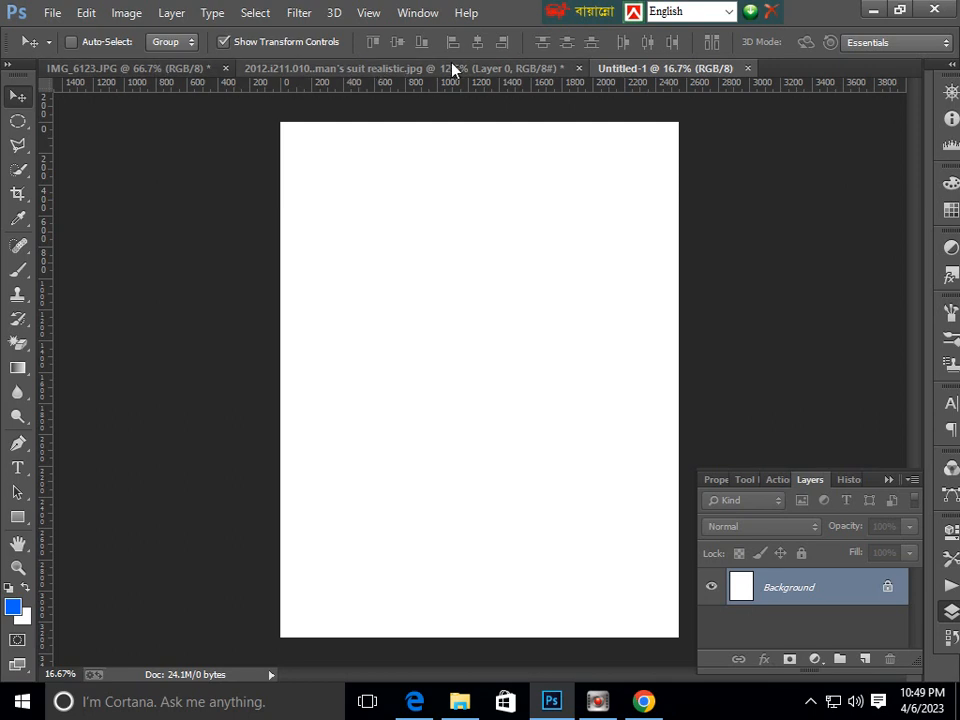
- Look through the open documents and float the IMG_6123.JPG photo in its own window over the blank Letter page
left_click(412, 68)
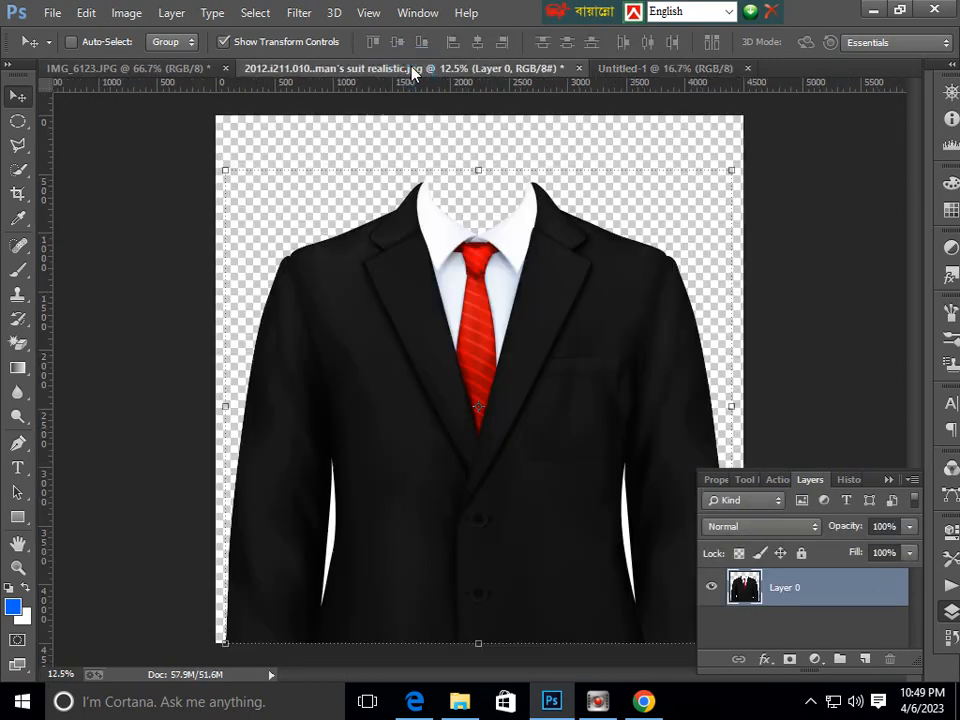
left_click(677, 66)
left_click(180, 66)
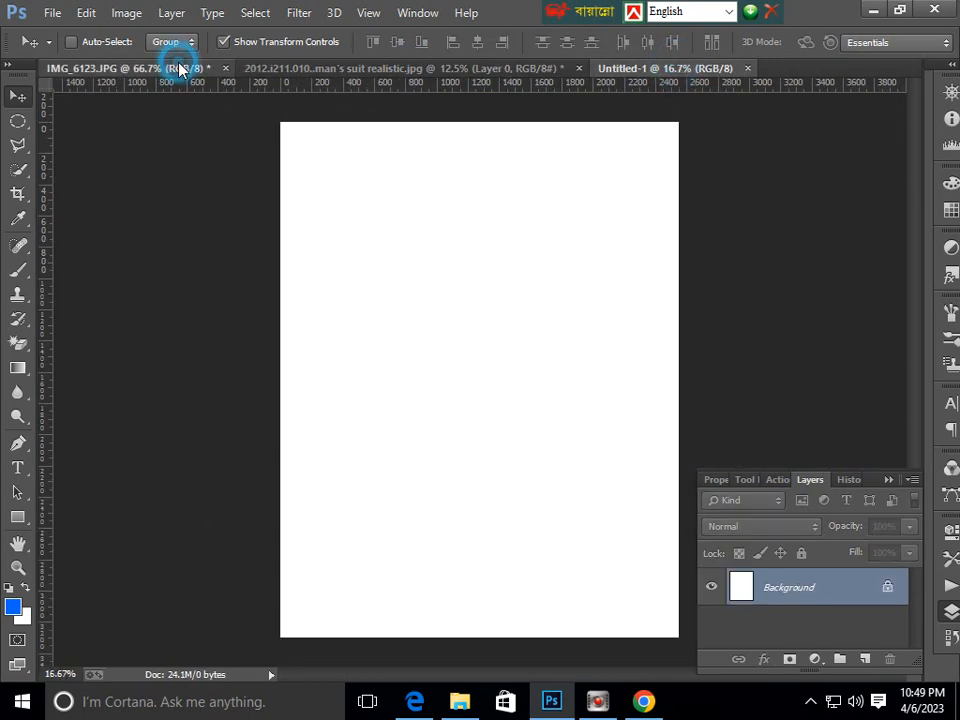
left_click(325, 68)
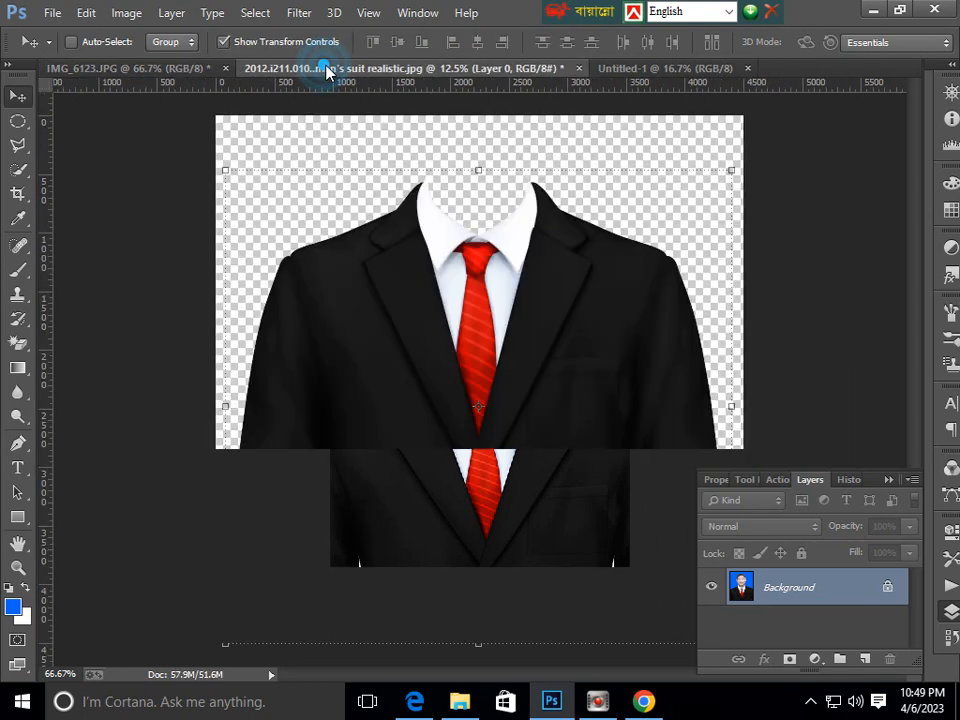
left_click(659, 68)
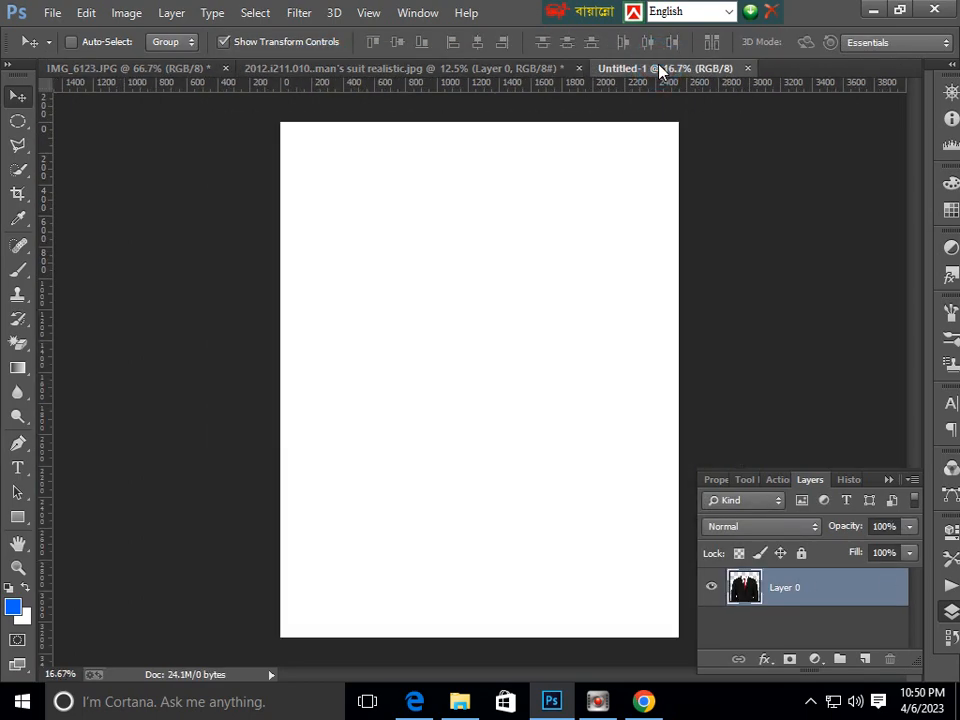
left_click(146, 70)
left_click_drag(146, 75, 204, 259)
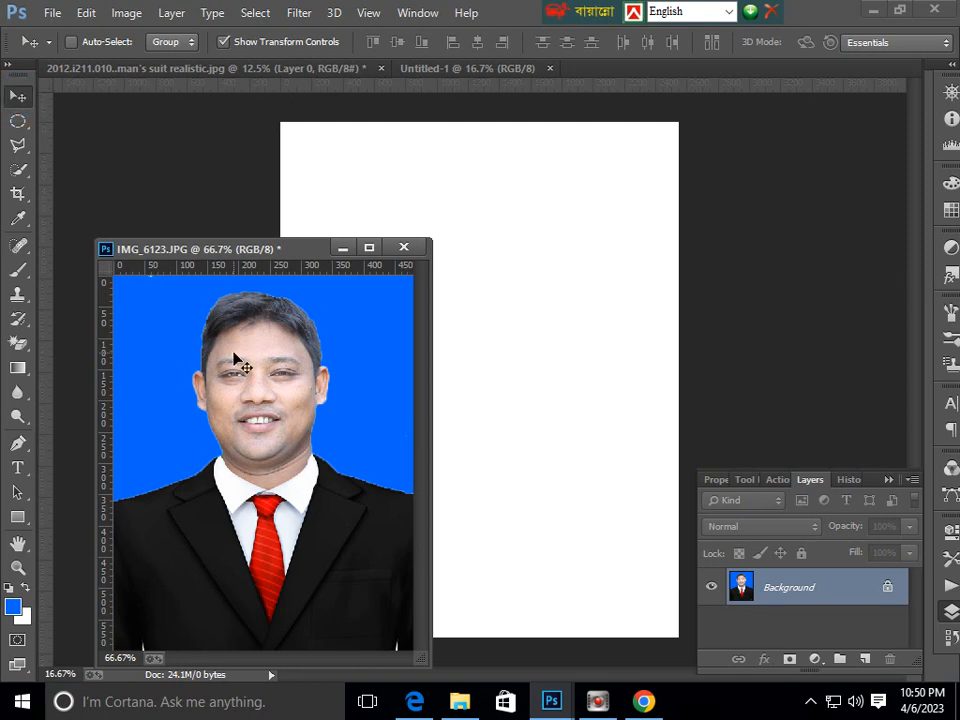
- Copy the portrait from IMG_6123.JPG into the top-left corner of the blank Letter page and minimize the photo's own window
left_click_drag(236, 364, 310, 144)
left_click(342, 248)
key("ctrl+plus")
key("ctrl+plus")
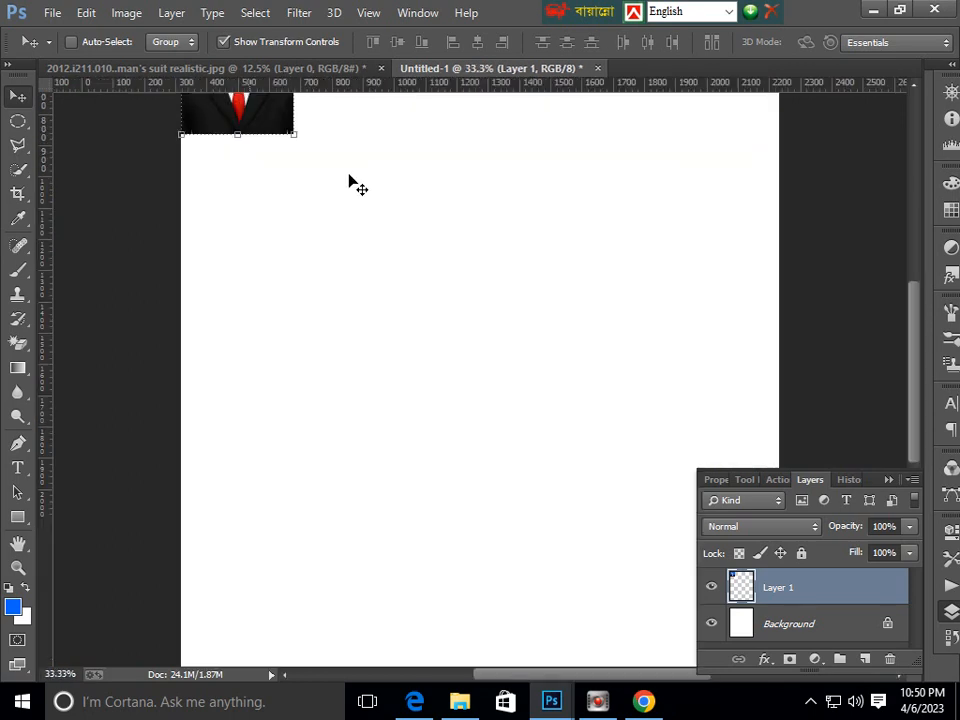
left_click_drag(281, 194, 371, 489)
left_click_drag(359, 308, 365, 330)
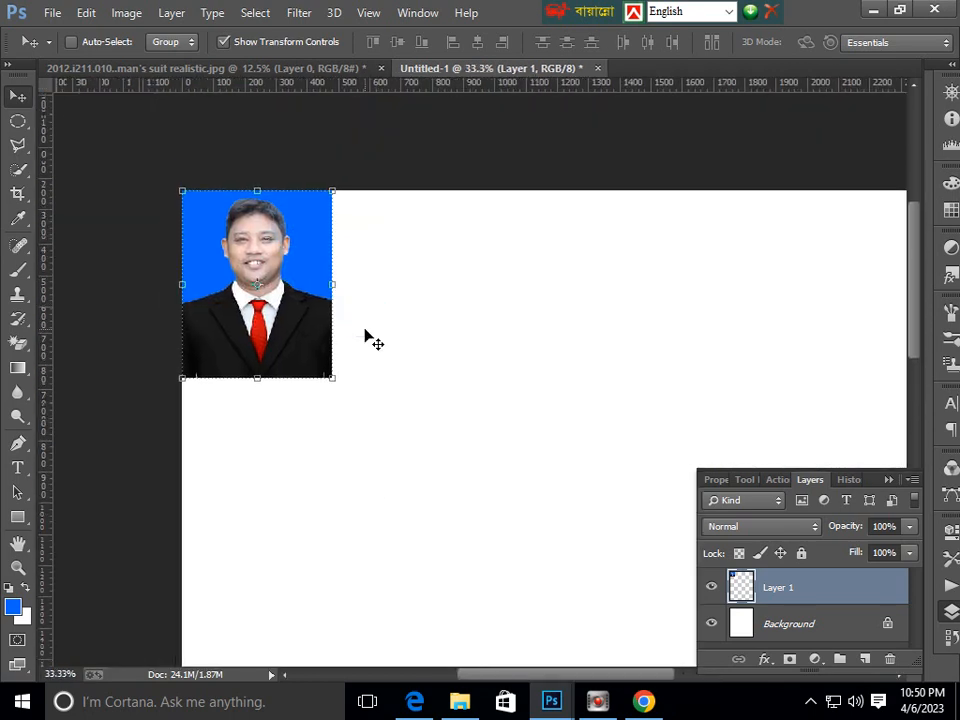
- Nudge the portrait slightly right and down to leave a thin white margin at the page corner, and hide the transform controls
key("Right")
key("Right")
key("Right")
key("Right")
key("Right")
key("Right")
key("Right")
key("Right")
key("Right")
key("Down")
key("Down")
key("Down")
key("Down")
key("Down")
key("Down")
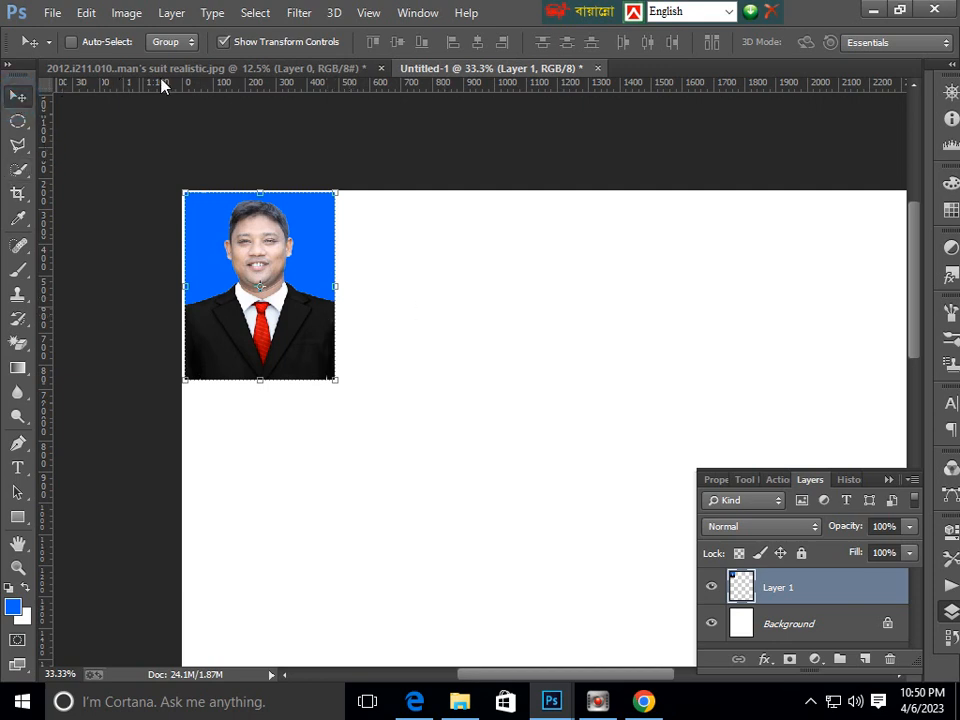
left_click(223, 41)
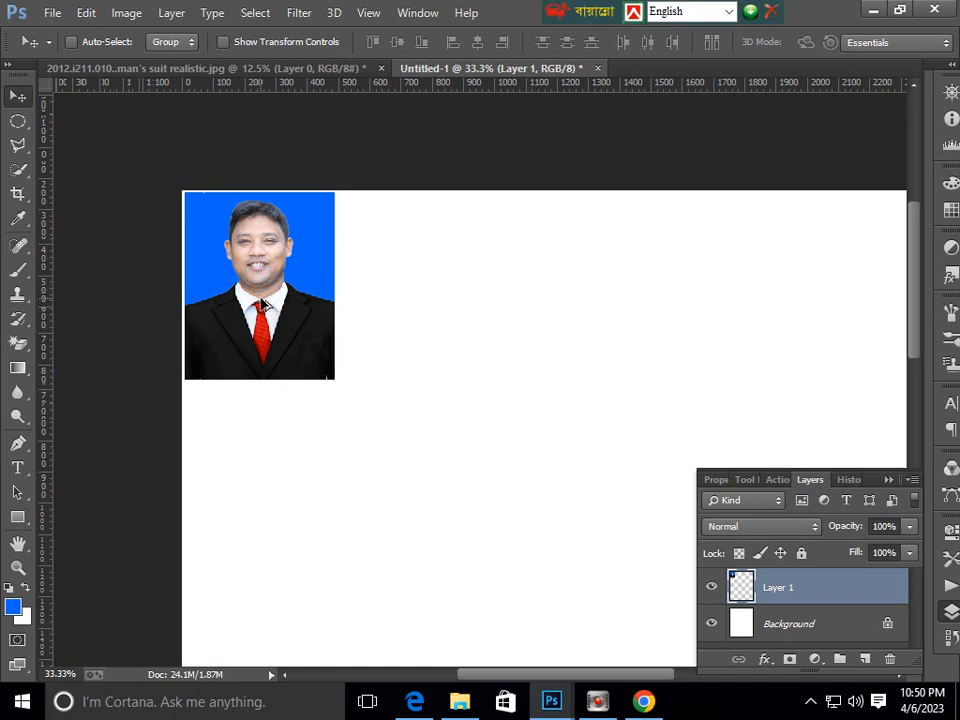
- Duplicate the portrait layer and move the copy horizontally to the right of the first photo, leaving a narrow white gap
key("ctrl+j")
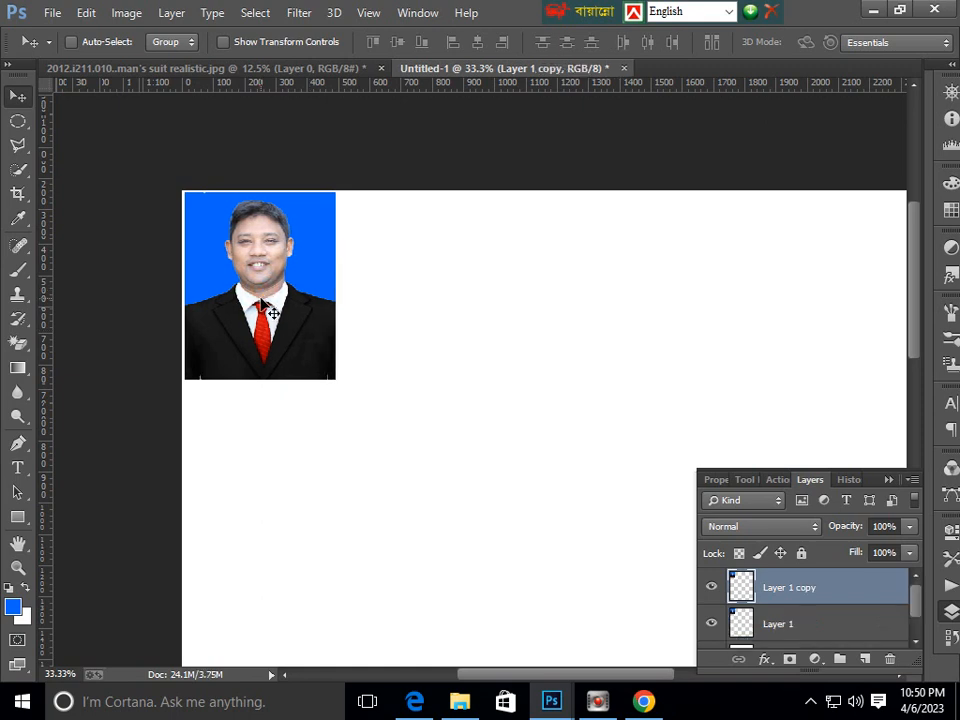
key("shift+Right")
key("shift+Right")
key("shift+Right")
key("shift+Right")
key("shift+Right")
key("shift+Right")
key("shift+Right")
key("shift+Right")
key("shift+Right")
key("shift+Right")
key("shift+Right")
key("shift+Right")
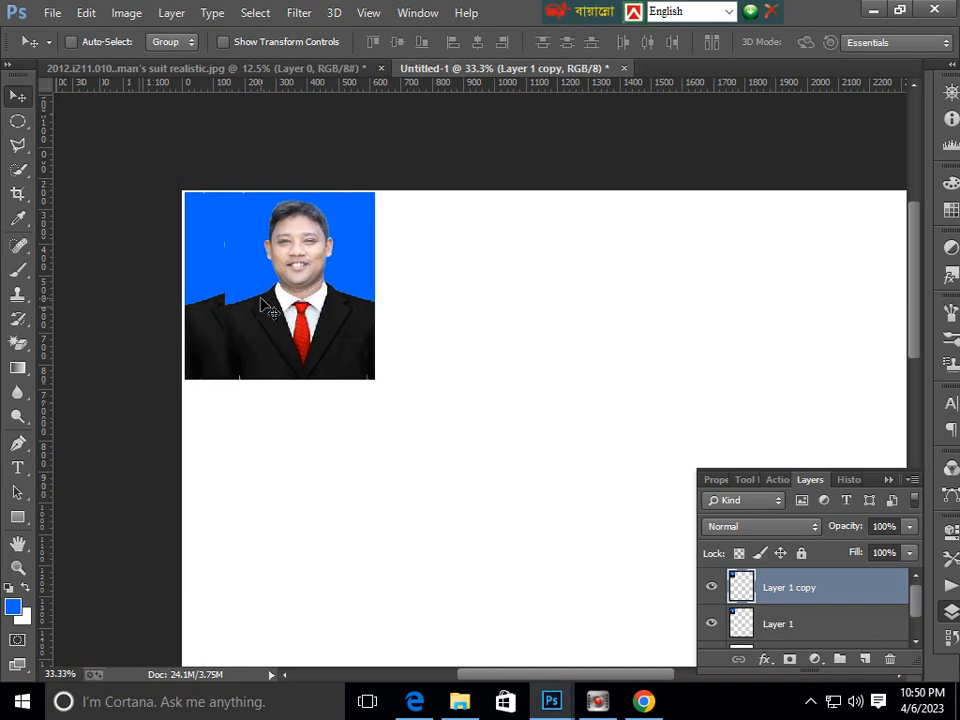
key("shift+Right")
key("shift+Right")
key("shift+Right")
key("shift+Right")
key("shift+Right")
key("shift+Right")
key("shift+Right")
key("shift+Right")
key("shift+Right")
key("shift+Right")
key("shift+Right")
key("shift+Right")
key("shift+Right")
key("shift+Right")
key("shift+Right")
key("shift+Right")
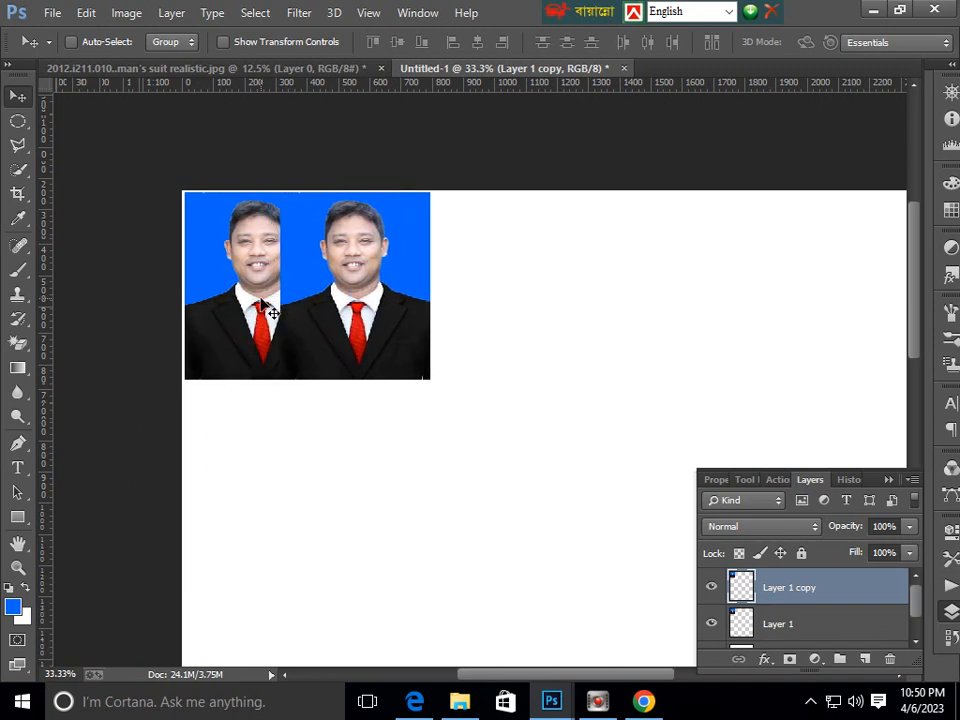
key("shift+Right")
key("shift+Right")
key("shift+Right")
key("shift+Right")
key("shift+Right")
key("shift+Right")
key("shift+Right")
key("shift+Right")
key("shift+Right")
key("shift+Right")
key("shift+Right")
key("shift+Right")
key("shift+Right")
key("shift+Right")
key("shift+Right")
key("shift+Right")
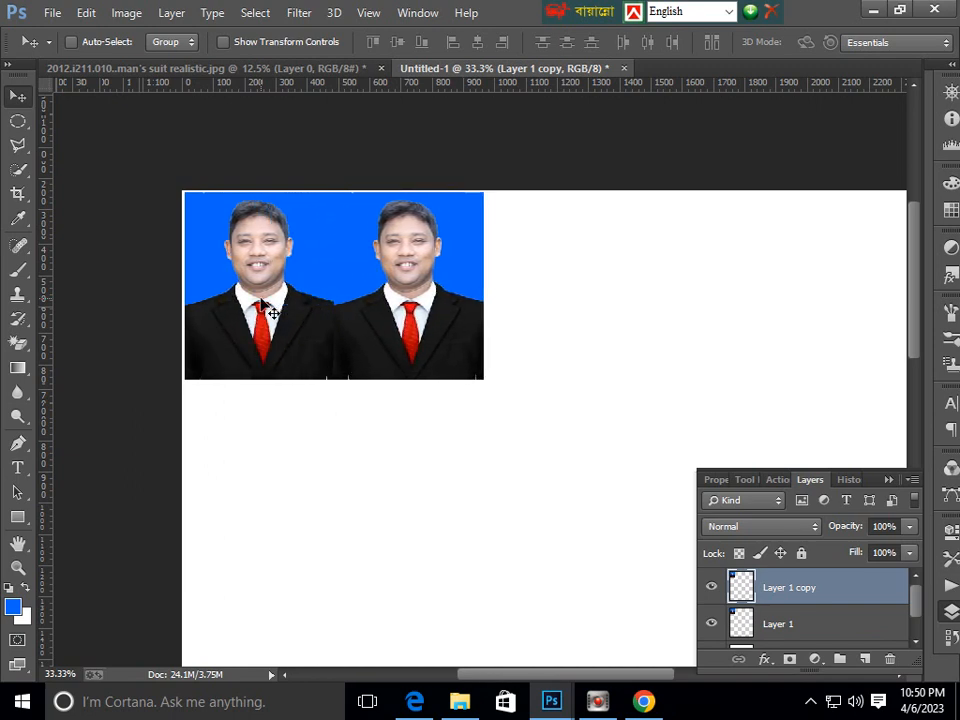
key("shift+Right")
key("shift+Right")
key("shift+Right")
key("shift+Right")
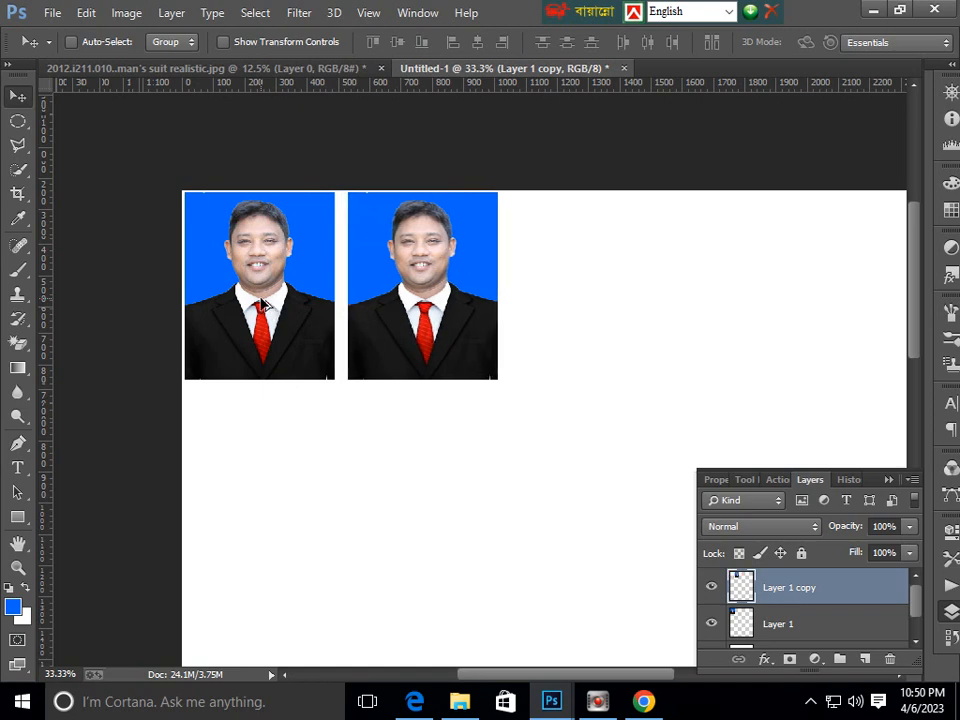
- Duplicate the second portrait and shift the copy right as the third photo in the row, with a similar narrow gap
key("ctrl+j")
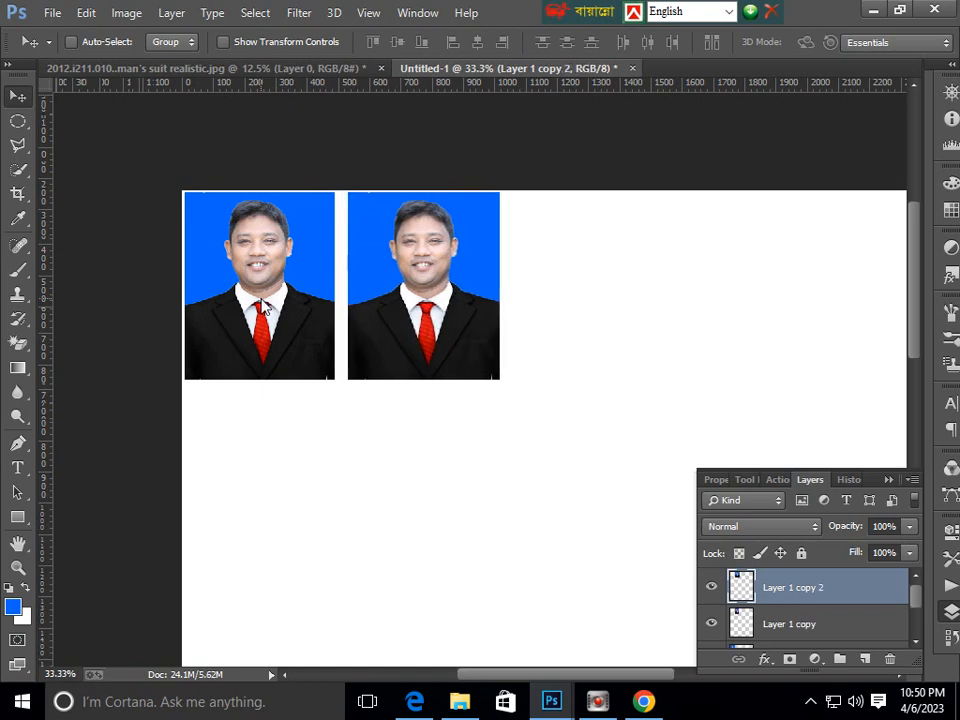
key("shift+Right")
key("shift+Right")
key("shift+Right")
key("shift+Right")
key("shift+Right")
key("shift+Right")
key("shift+Right")
key("shift+Right")
key("shift+Right")
key("shift+Right")
key("shift+Right")
key("shift+Right")
key("shift+Right")
key("shift+Right")
key("shift+Right")
key("shift+Right")
key("shift+Right")
key("shift+Right")
key("shift+Right")
key("shift+Right")
key("shift+Right")
key("shift+Right")
key("shift+Right")
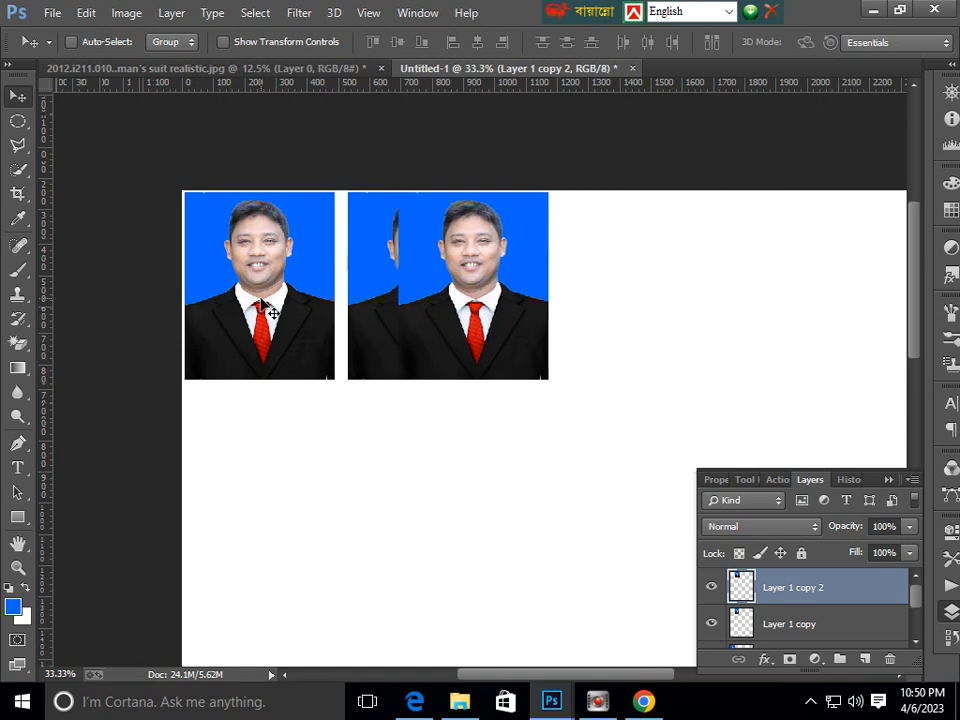
key("shift+Right")
key("shift+Right")
key("shift+Right")
key("shift+Right")
key("shift+Right")
key("shift+Right")
key("shift+Right")
key("shift+Right")
key("shift+Right")
key("shift+Right")
key("shift+Right")
key("shift+Right")
key("shift+Right")
key("shift+Right")
key("shift+Right")
key("shift+Right")
key("shift+Right")
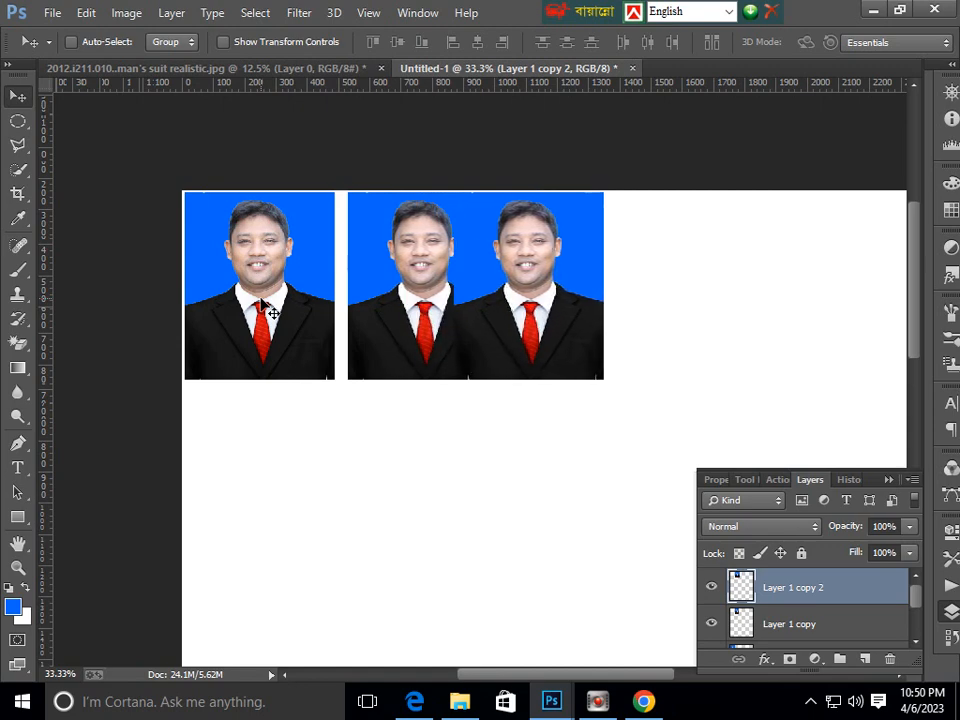
key("shift+Right")
key("shift+Right")
key("shift+Right")
key("shift+Right")
key("shift+Right")
key("shift+Right")
key("shift+Right")
key("shift+Right")
key("shift+Right")
key("shift+Right")
key("shift+Right")
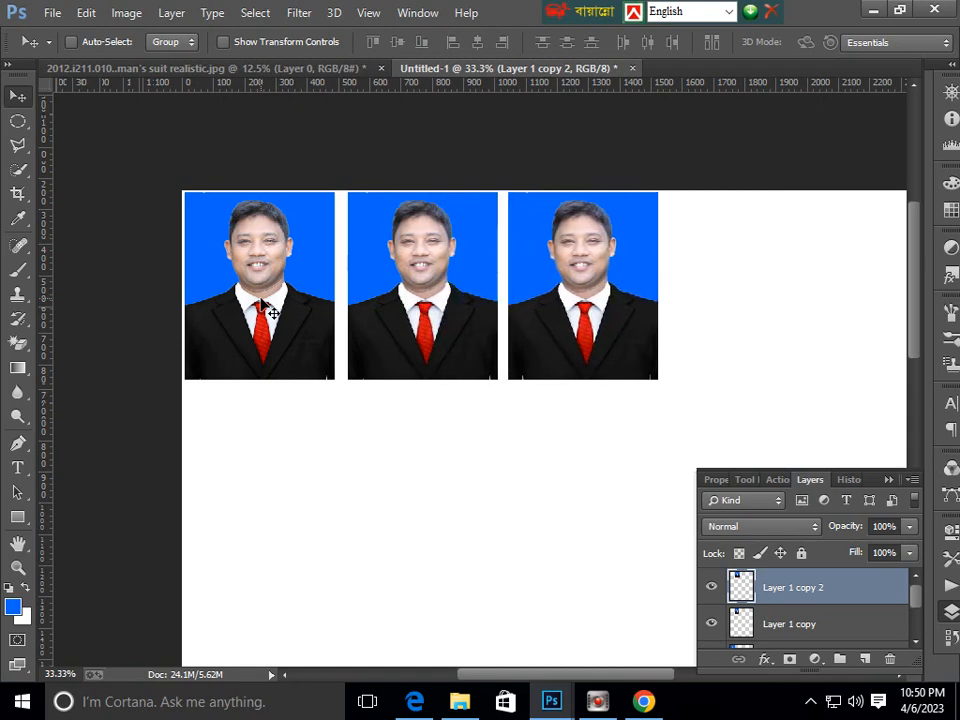
key("shift+Left")
key("shift+Left")
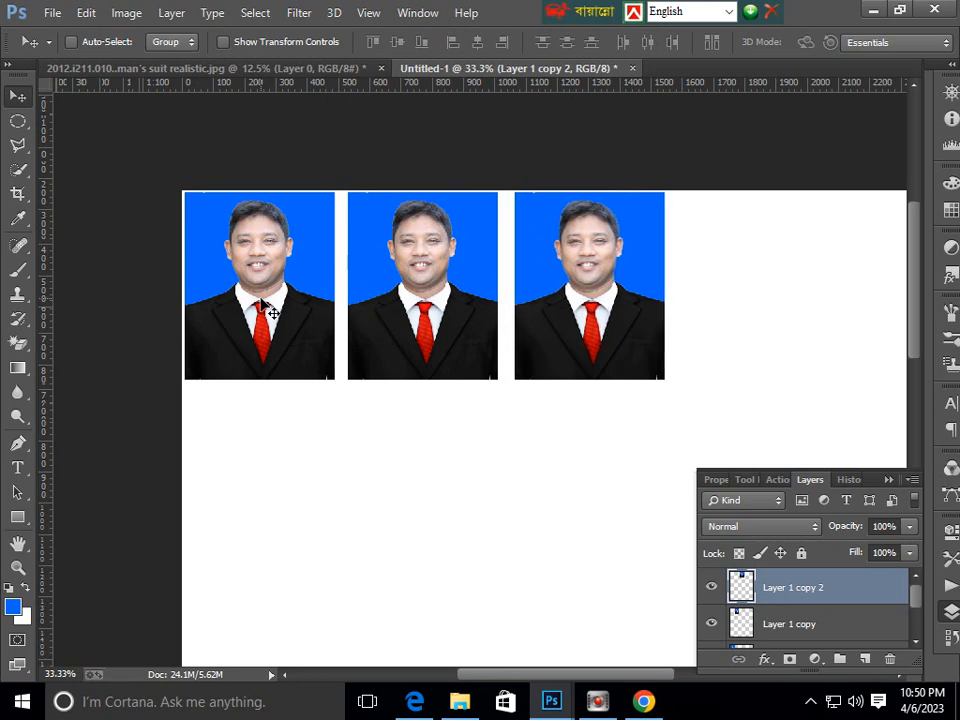
- Duplicate the third portrait and shift the copy horizontally to the right as the fourth photo in the row, leaving a narrow white gap
key("ctrl+j")
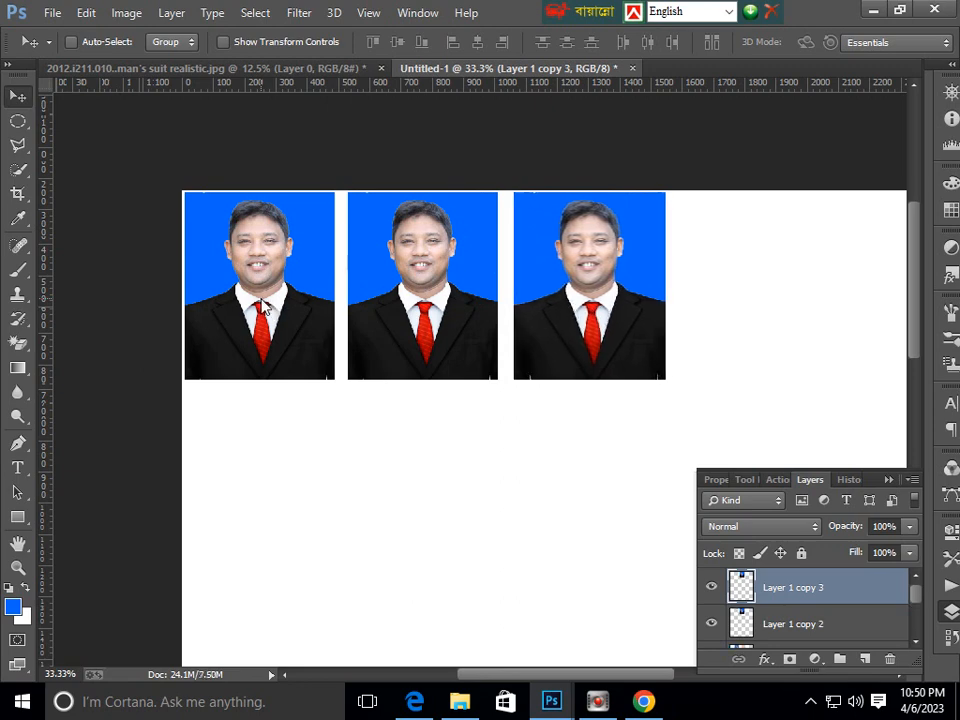
key("shift+Right")
key("shift+Right")
key("shift+Right")
key("shift+Right")
key("shift+Right")
key("shift+Right")
key("shift+Right")
key("shift+Right")
key("shift+Right")
key("shift+Right")
key("shift+Right")
key("shift+Right")
key("shift+Right")
key("shift+Right")
key("shift+Right")
key("shift+Right")
key("shift+Right")
key("shift+Right")
key("shift+Right")
key("shift+Right")
key("shift+Right")
key("shift+Right")
key("shift+Right")
key("shift+Right")
key("shift+Right")
key("shift+Right")
key("shift+Right")
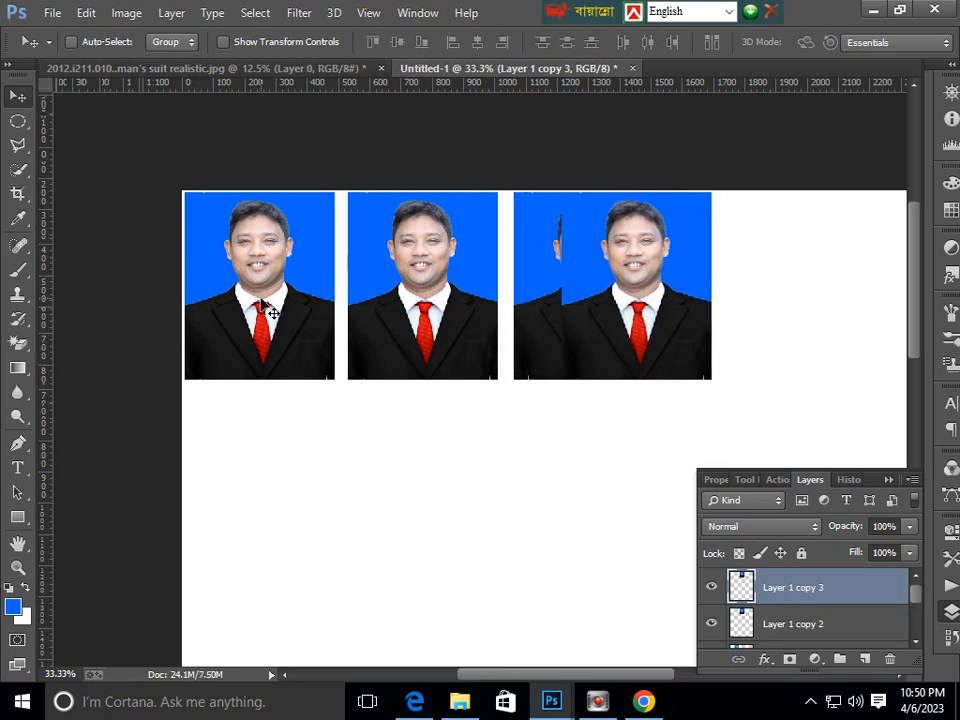
key("shift+Right")
key("shift+Right")
key("shift+Right")
key("shift+Right")
key("shift+Right")
key("shift+Right")
key("shift+Right")
key("shift+Right")
key("shift+Right")
key("shift+Right")
key("shift+Right")
key("shift+Right")
key("shift+Right")
key("shift+Right")
key("shift+Right")
key("shift+Right")
key("shift+Right")
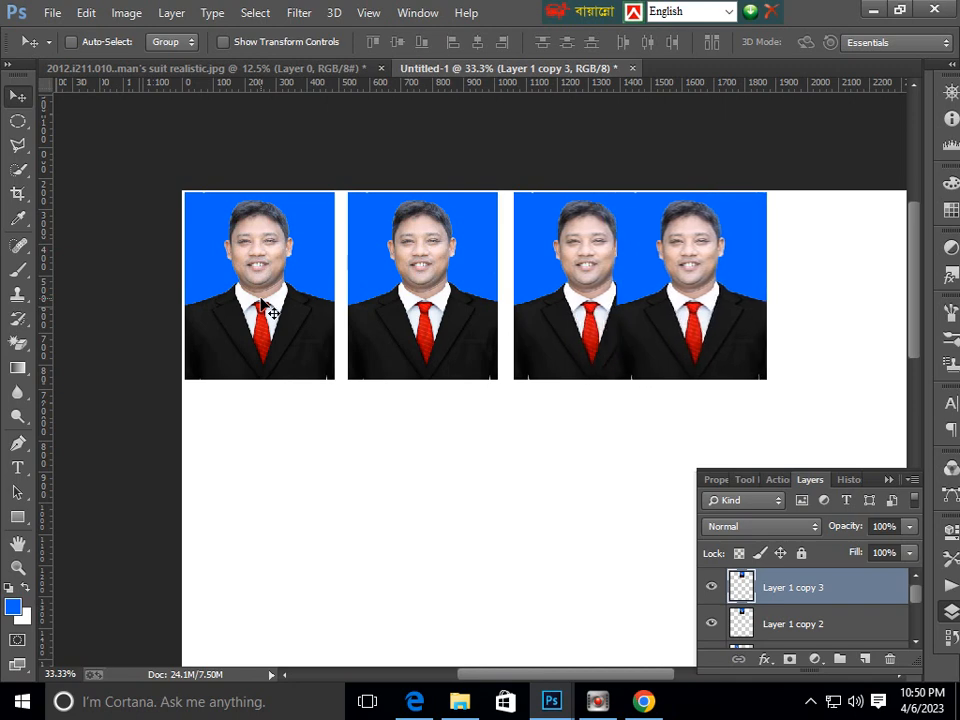
key("shift+Right")
key("shift+Right")
key("shift+Right")
key("shift+Right")
key("shift+Right")
key("shift+Right")
key("shift+Right")
key("shift+Right")
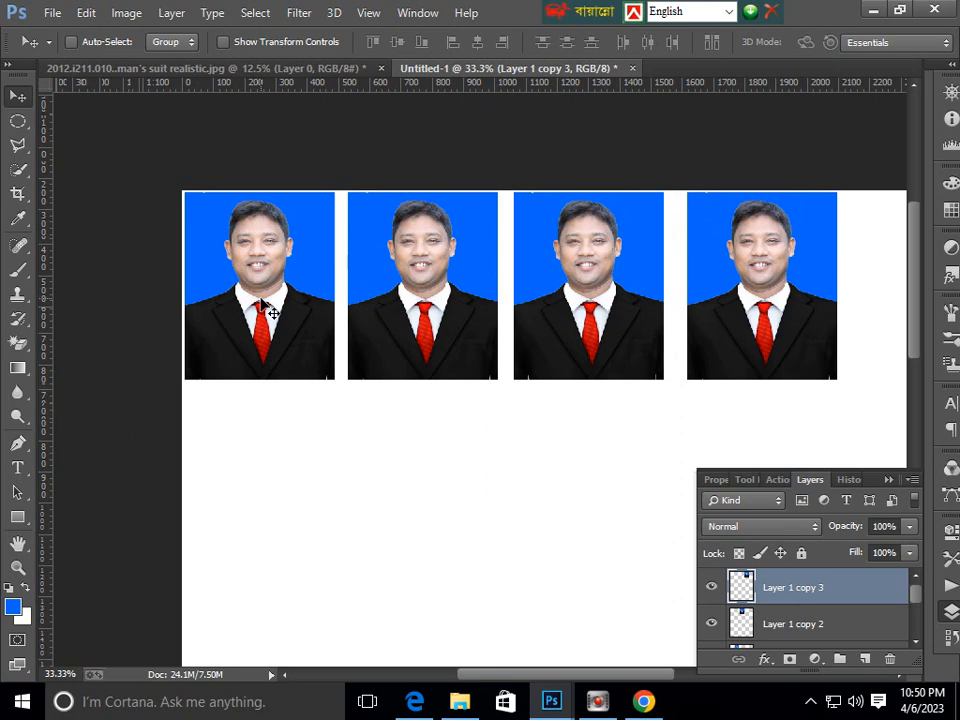
key("ctrl+minus")
key("ctrl+minus")
key("ctrl+minus")
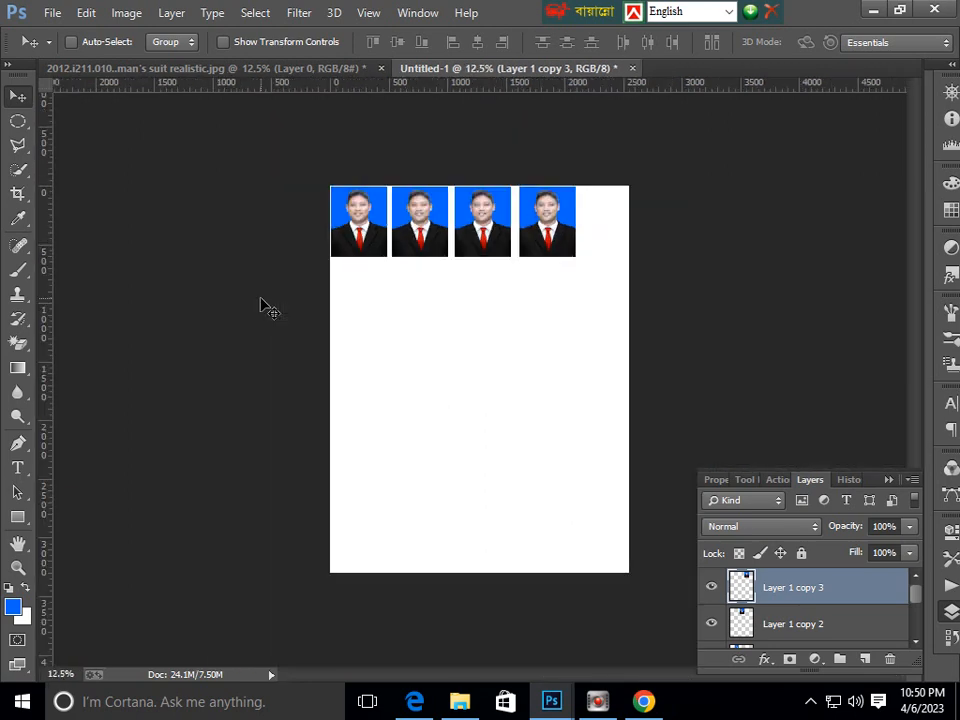
key("ctrl+plus")
key("ctrl+plus")
left_click_drag(418, 255, 420, 477)
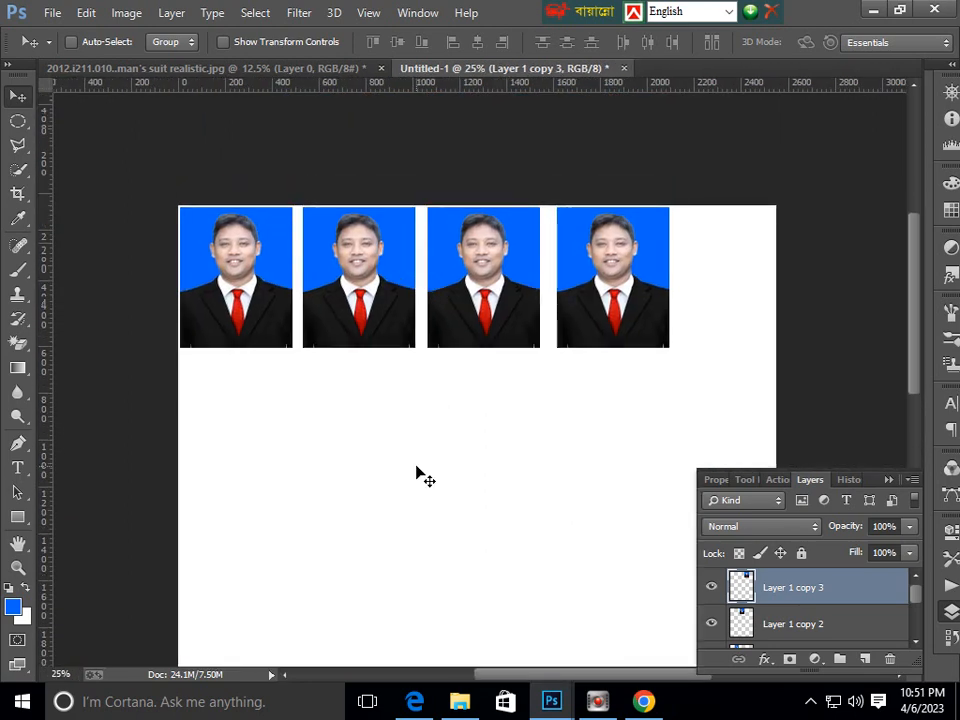